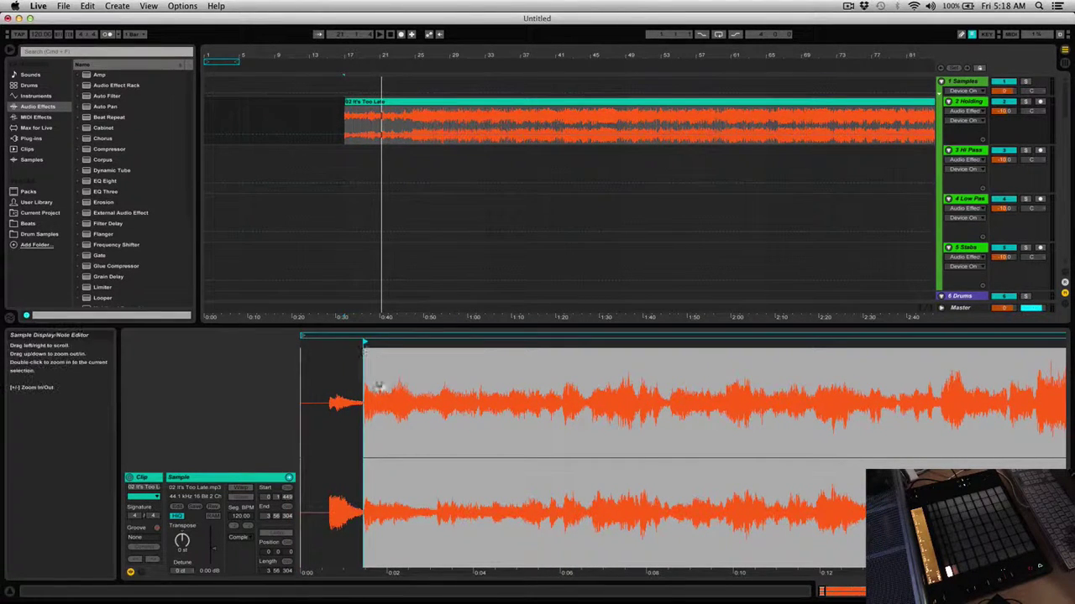
Step: Set 1.1.1 at the start marker of the It's Too Late sample and warp it straight from there
key("space")
left_click_drag(378, 387, 377, 408)
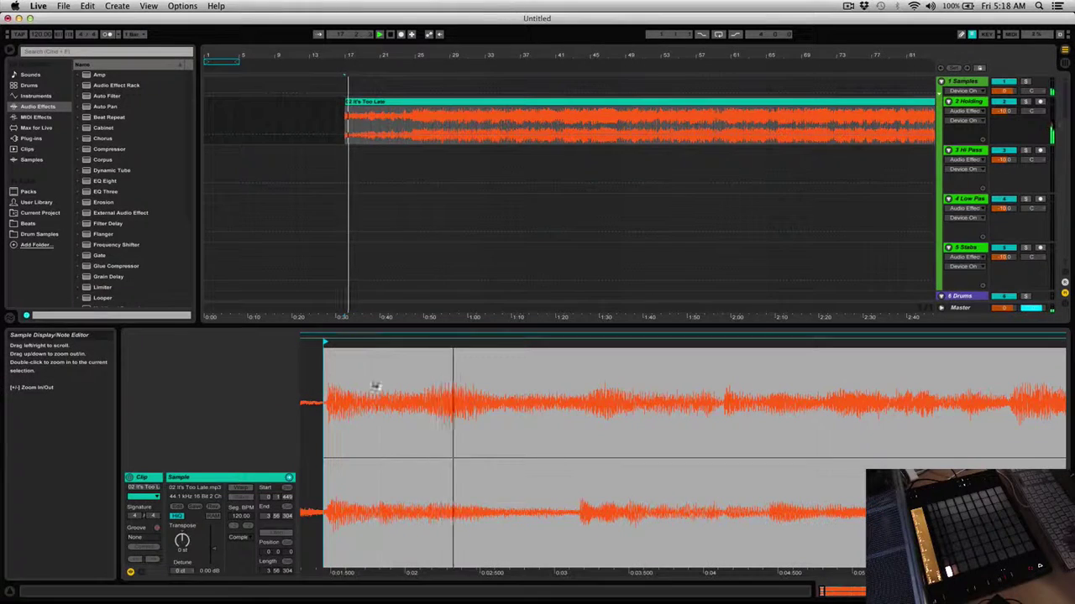
right_click(327, 343)
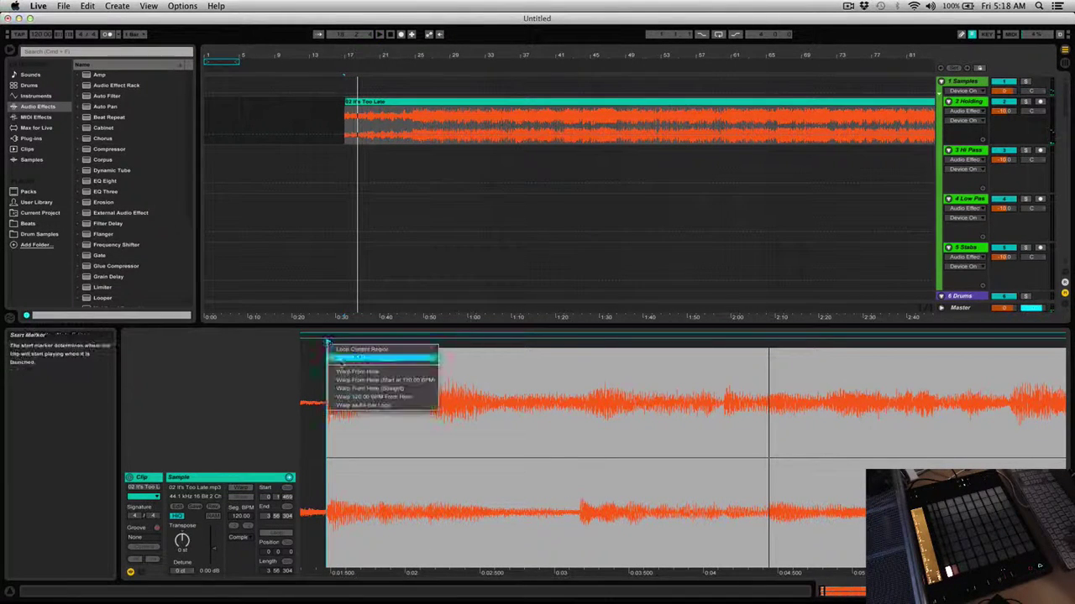
left_click(343, 359)
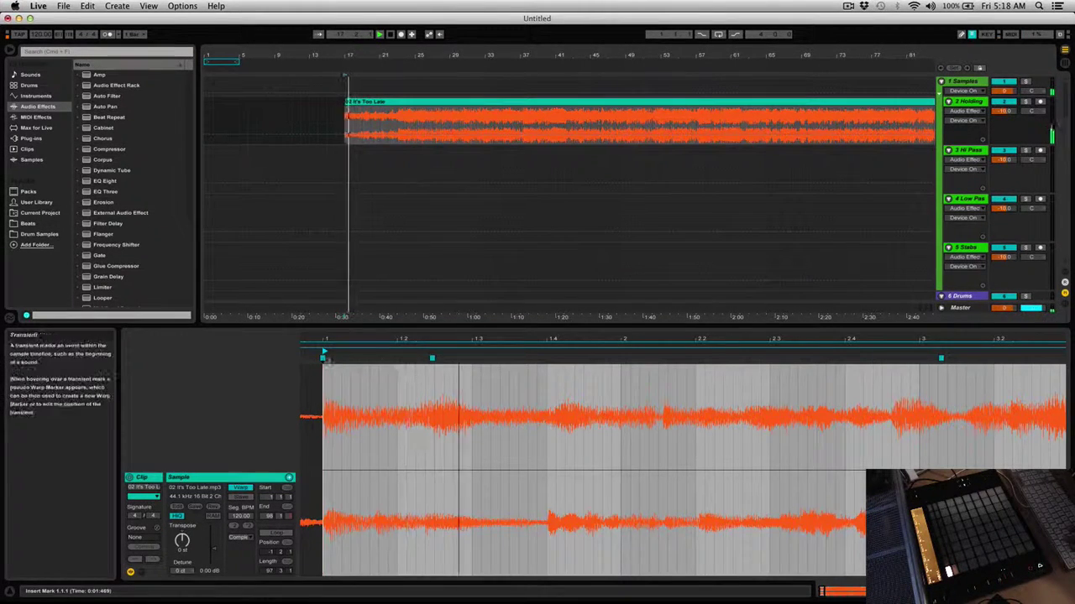
right_click(324, 358)
left_click(396, 252)
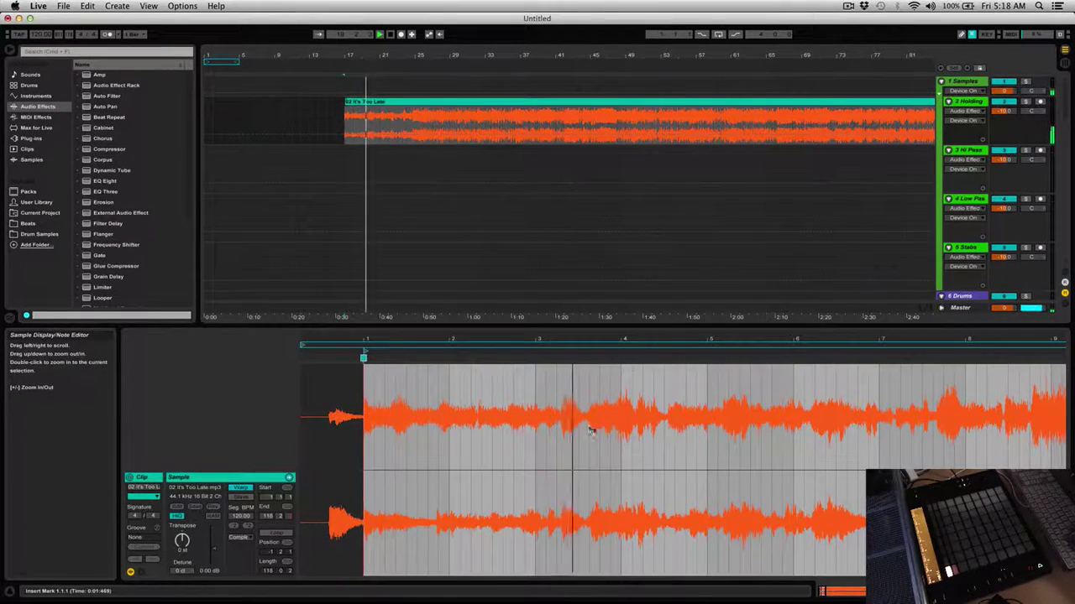
Step: Add a warp marker on the phrase hit around beat 3.3 of the sample and move it to bar 3
key("space")
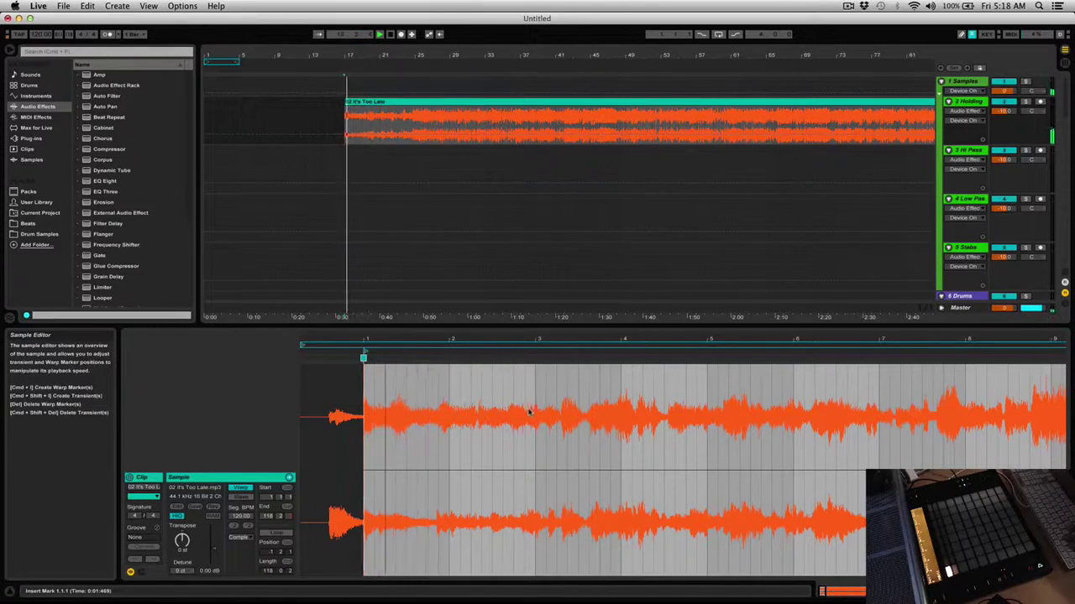
left_click_drag(578, 347, 578, 340)
left_click_drag(324, 343, 322, 386)
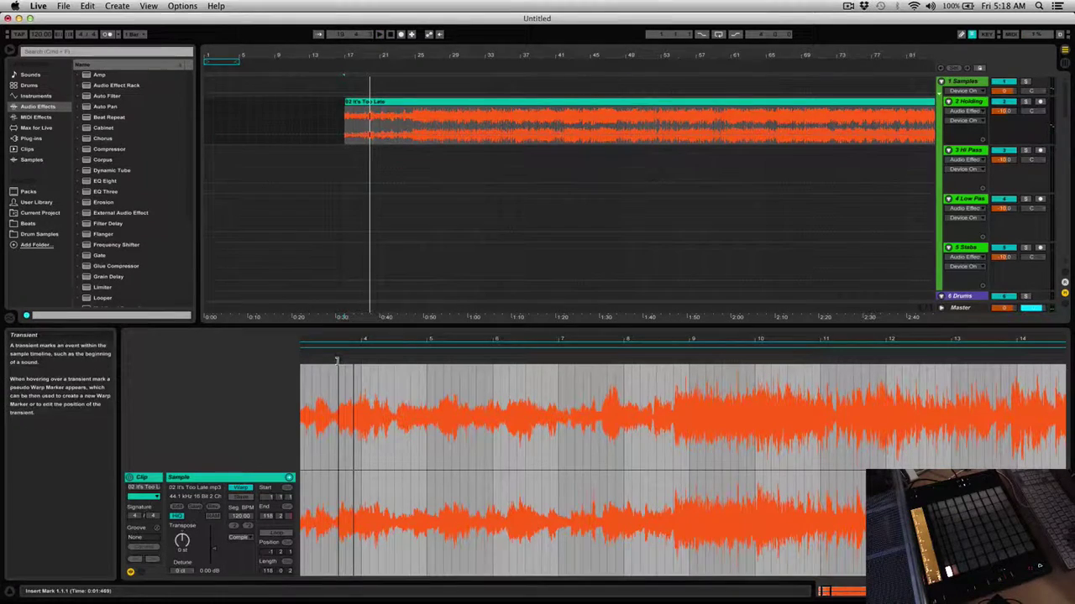
key("space")
left_click_drag(338, 342, 338, 332)
left_click_drag(315, 376, 346, 439)
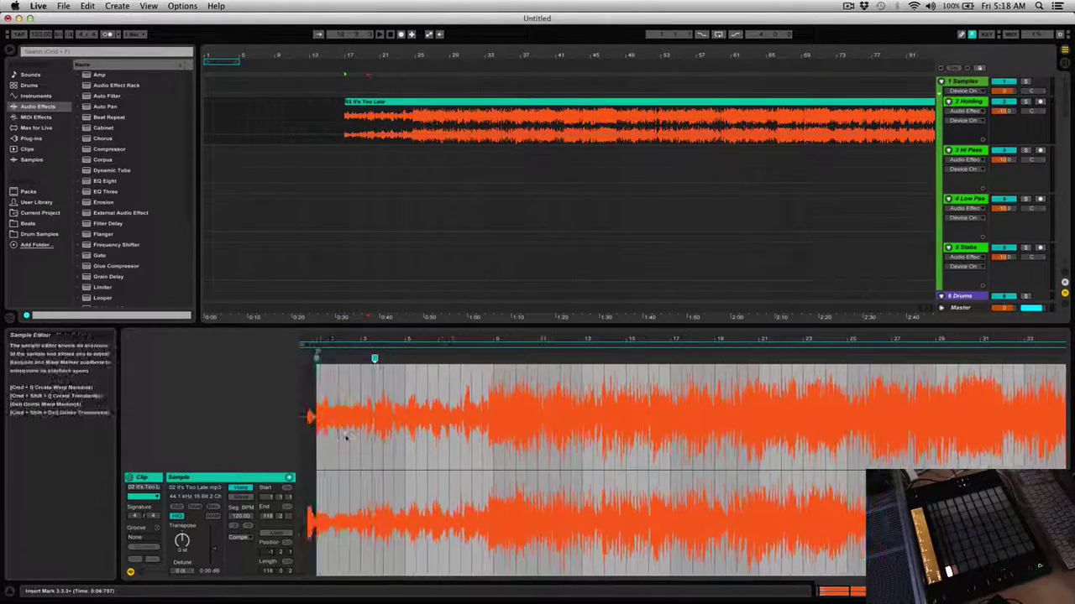
key("space")
left_click_drag(369, 337, 369, 341)
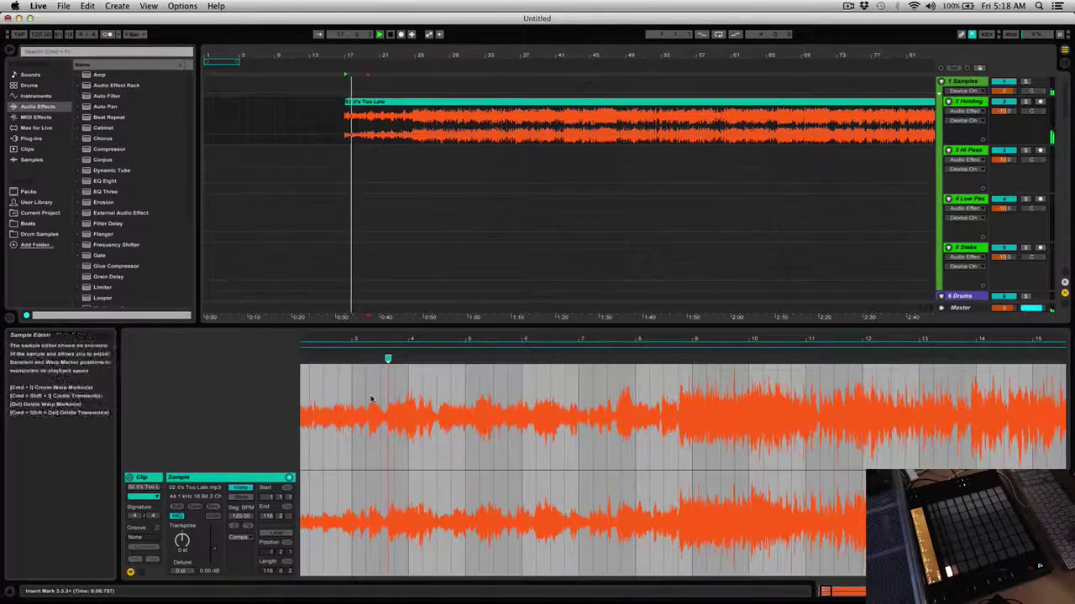
scroll(374, 399, "left", 4)
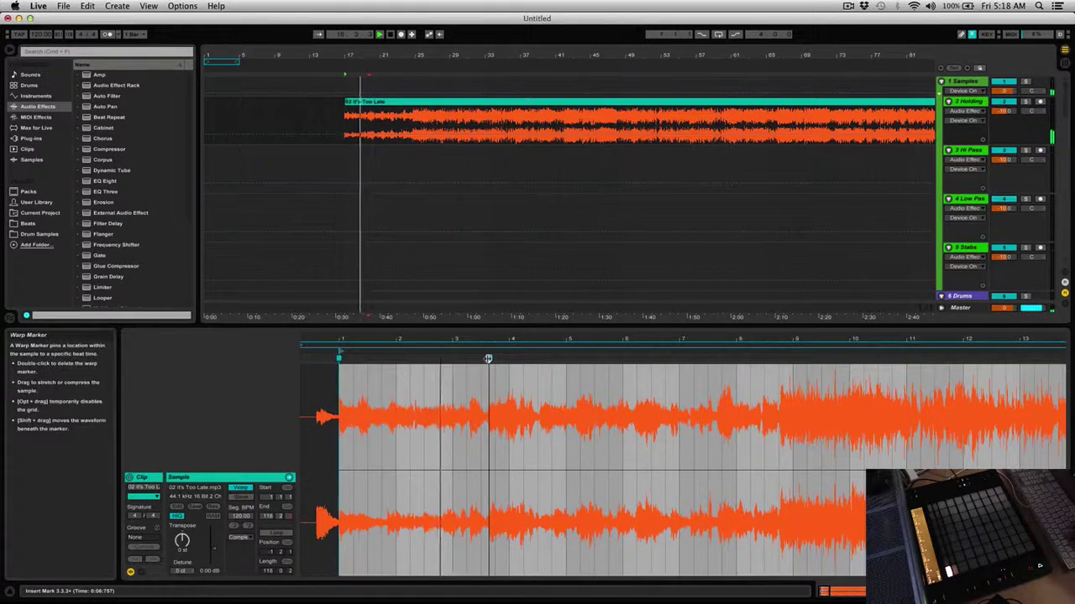
mouse_move(488, 359)
left_mouse_down()
mouse_move(506, 361)
mouse_move(452, 360)
left_mouse_up()
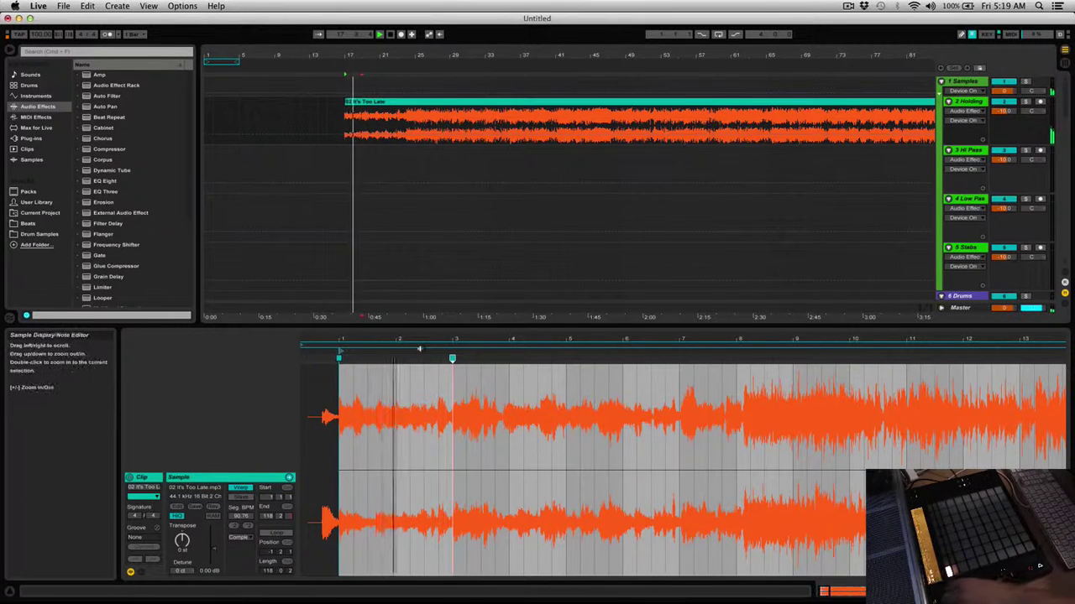
Step: Move the warp marker on the next phrase hit to bar 5 and warp the sample straight from there
left_click(442, 489)
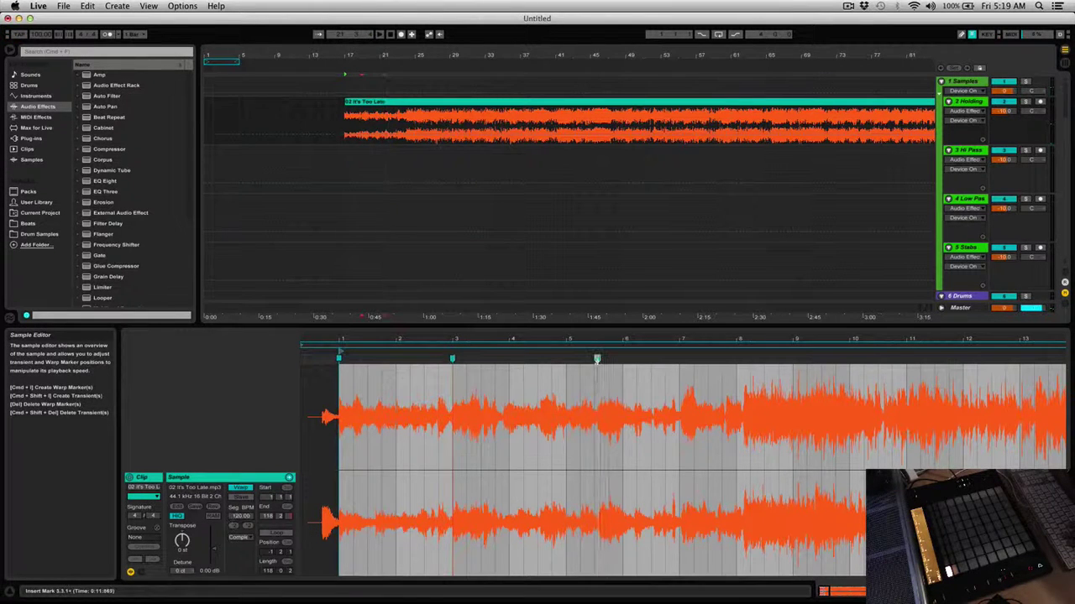
mouse_move(597, 359)
left_mouse_down()
mouse_move(519, 360)
mouse_move(566, 360)
left_mouse_up()
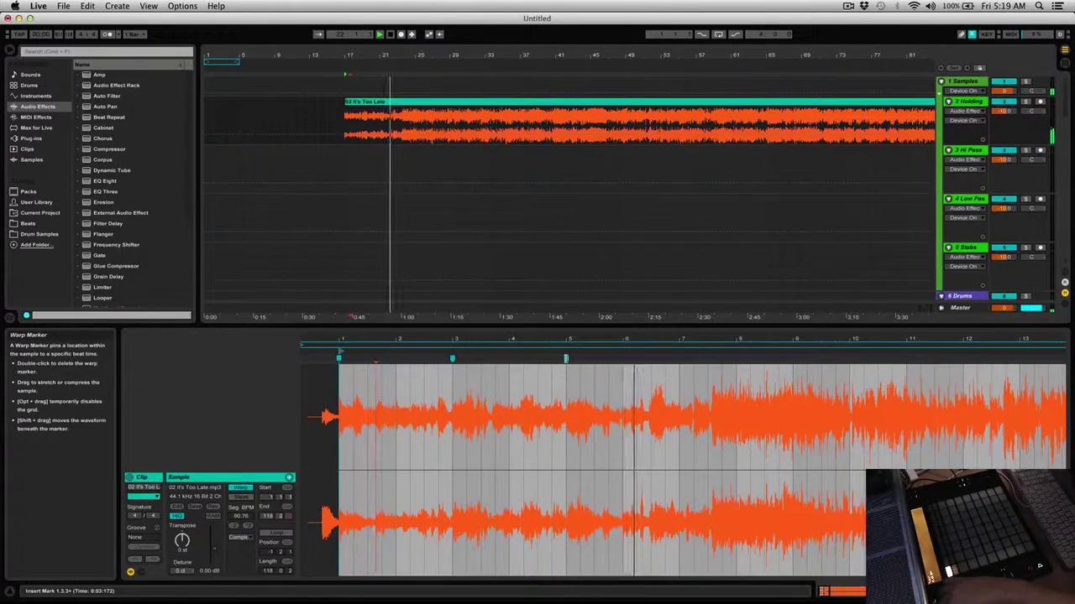
right_click(565, 359)
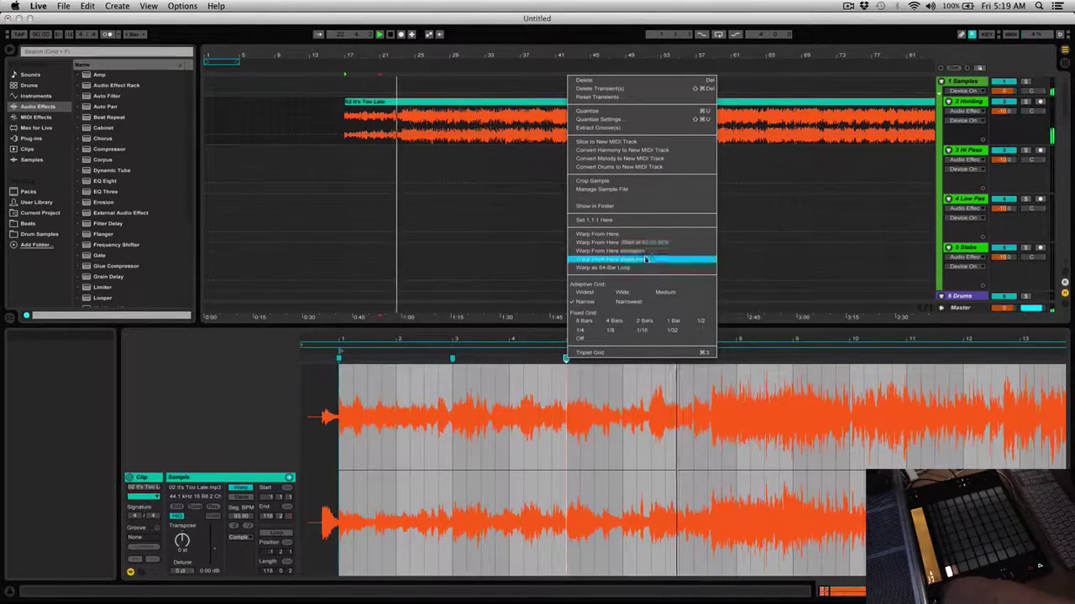
left_click(648, 251)
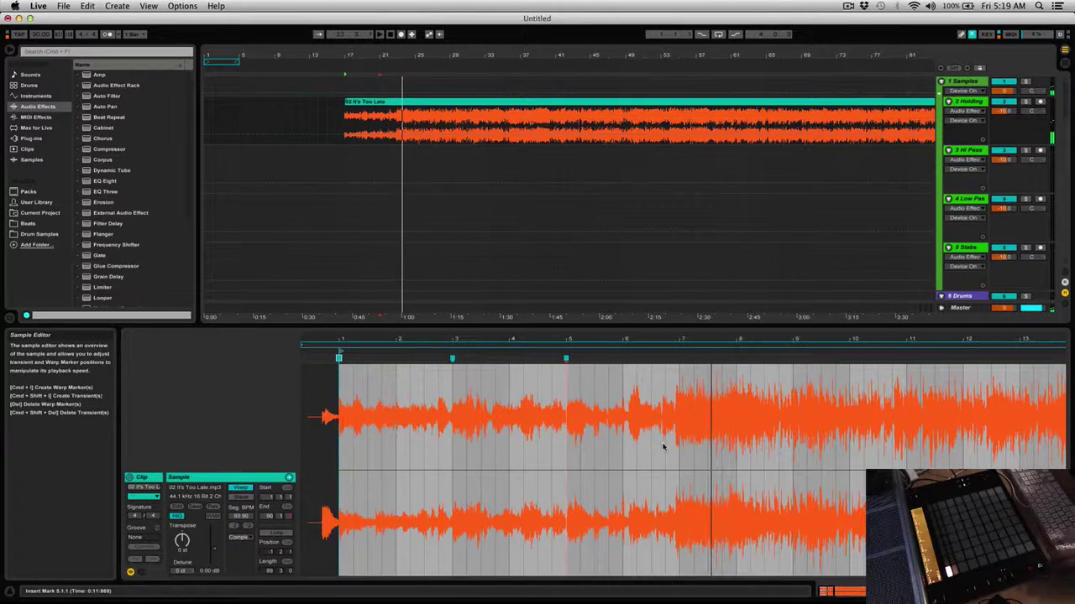
Step: Add warp markers at bars 7, 6 and 9 to align the sample's hits with the grid, checking them against playback
key("space")
key("space")
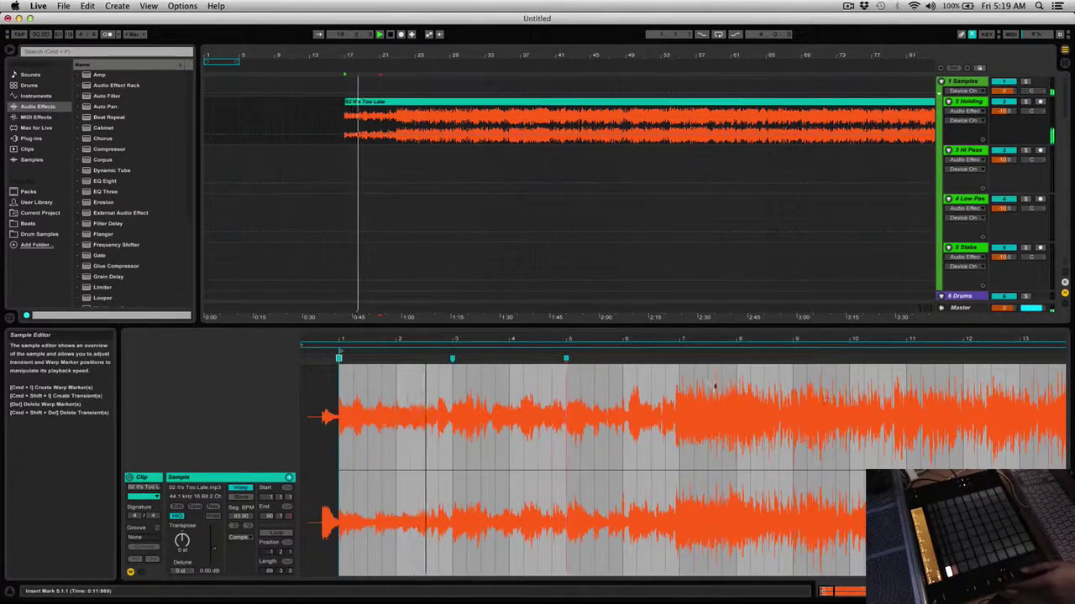
left_click_drag(676, 359, 680, 359)
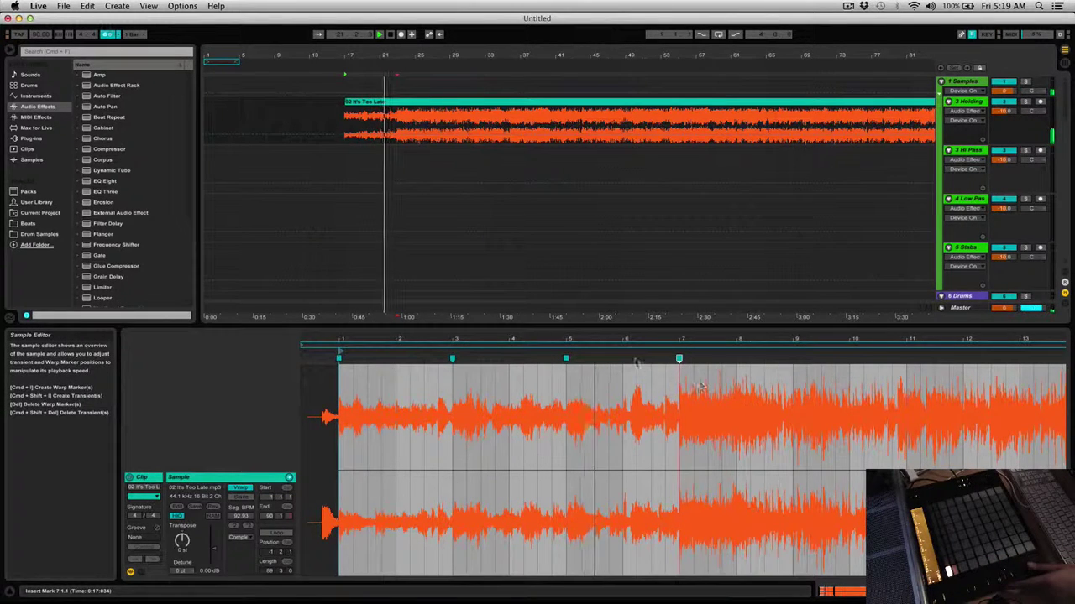
double_click(623, 359)
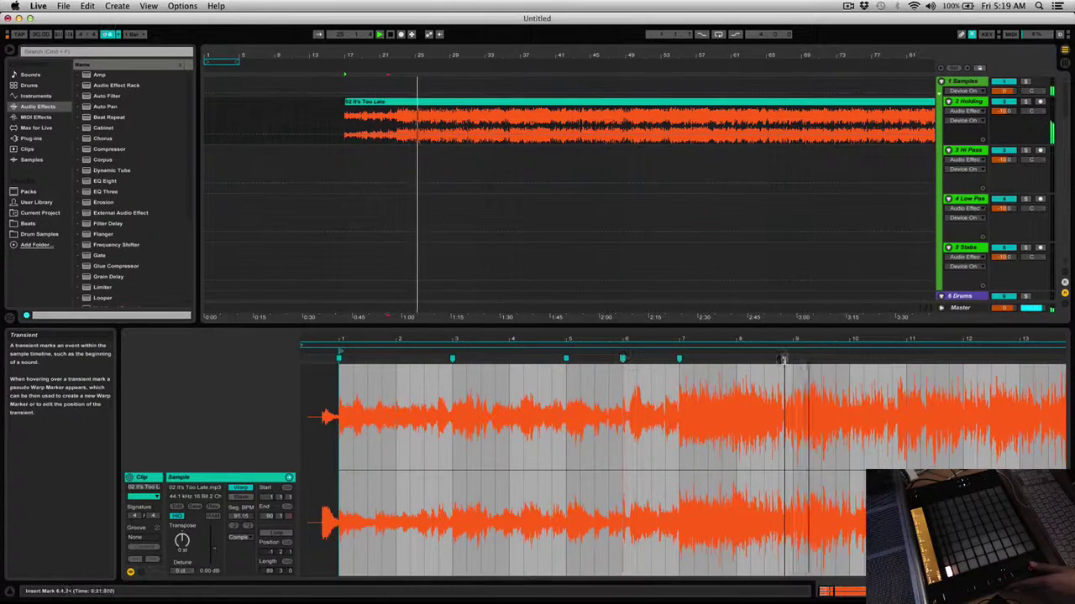
double_click(791, 360)
key("space")
key("space")
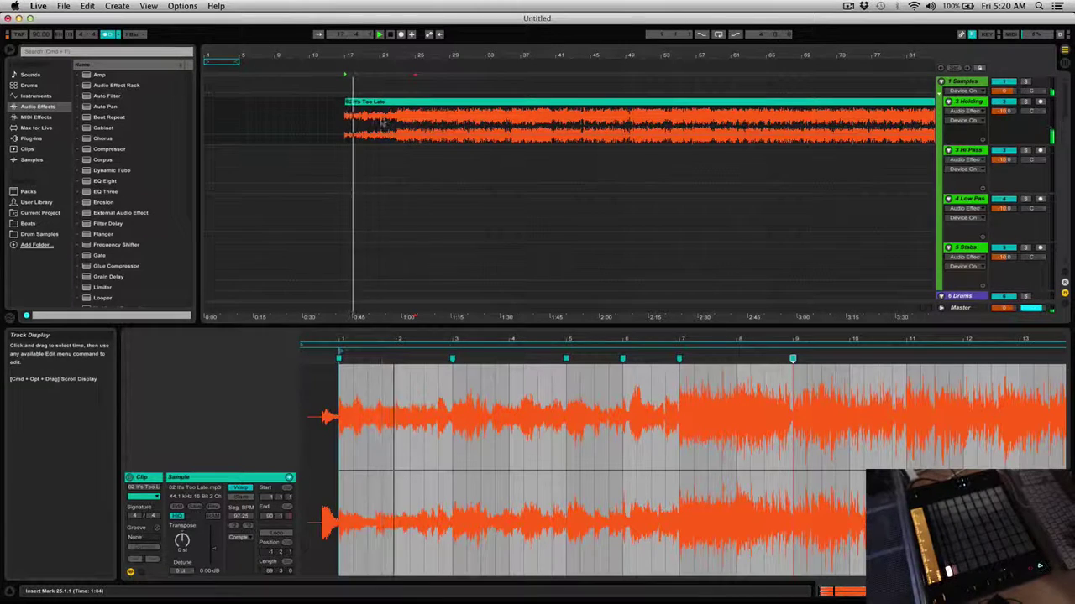
Step: Copy the sample's first eight bars, 17.1.1 to 25.1.1, from the Holding track to the Hi Pass track, and mute Holding
left_click(397, 121)
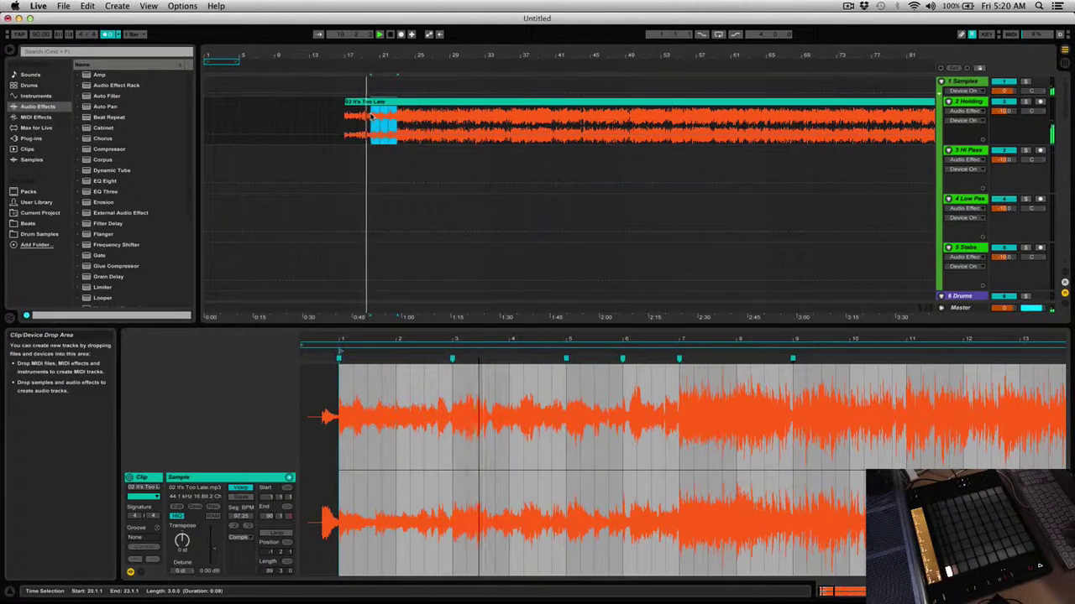
left_click(424, 115)
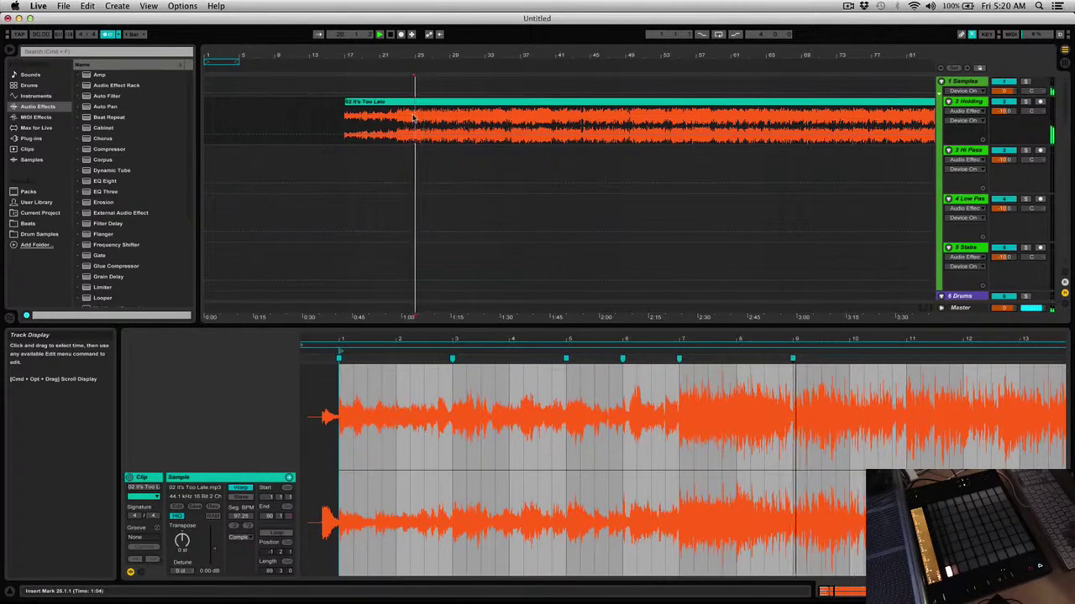
left_click_drag(401, 118, 346, 117)
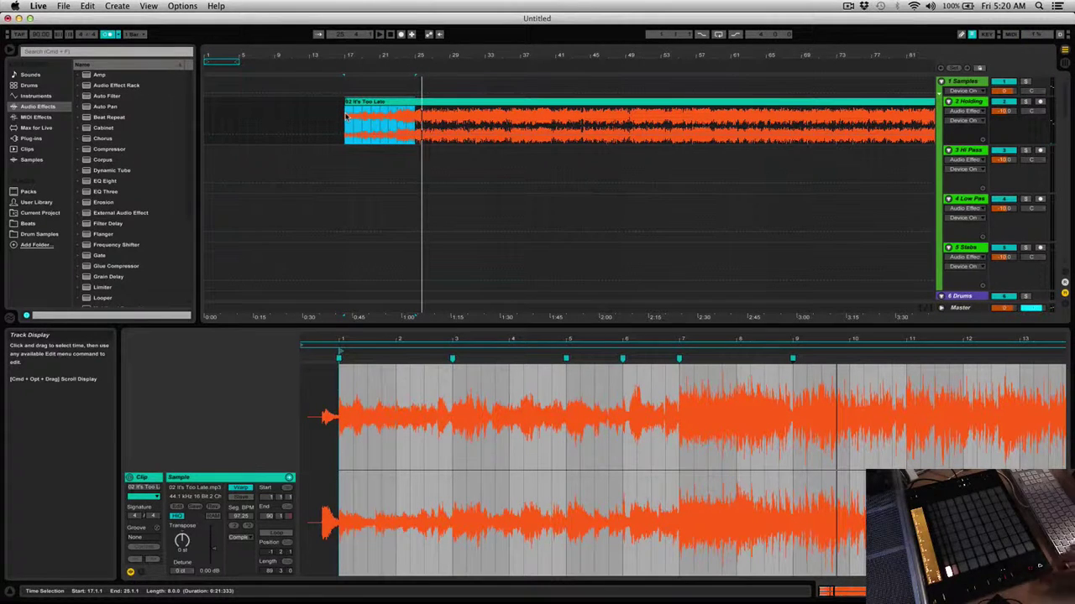
key("space")
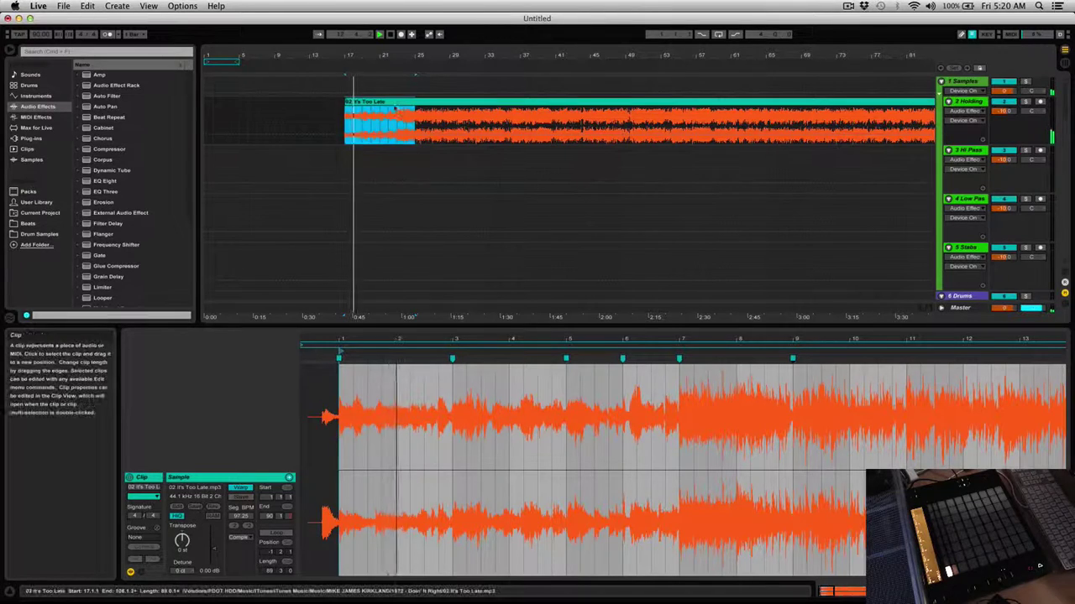
left_click_drag(403, 116, 392, 156)
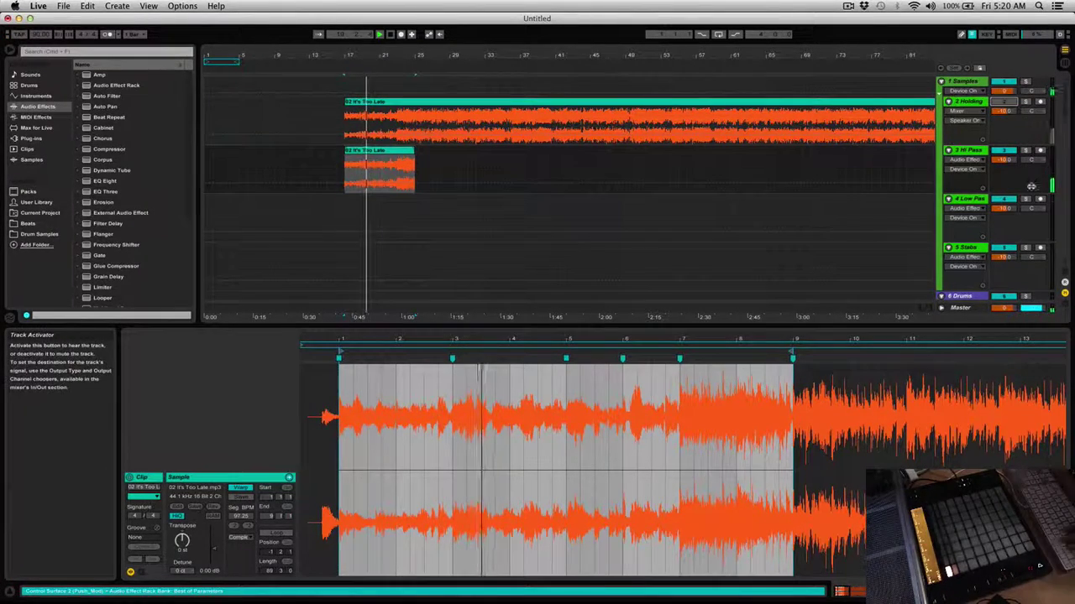
key("space")
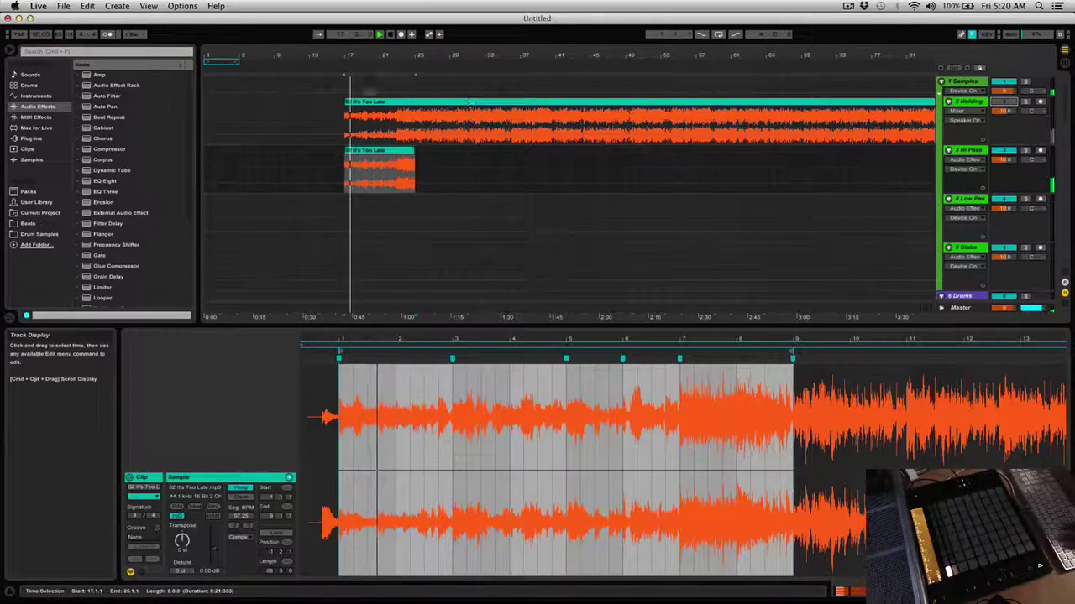
Step: Set the Hi Pass clip's warp mode to Texture and loop the arrangement over the clip's eight bars
left_click_drag(371, 57, 370, 94)
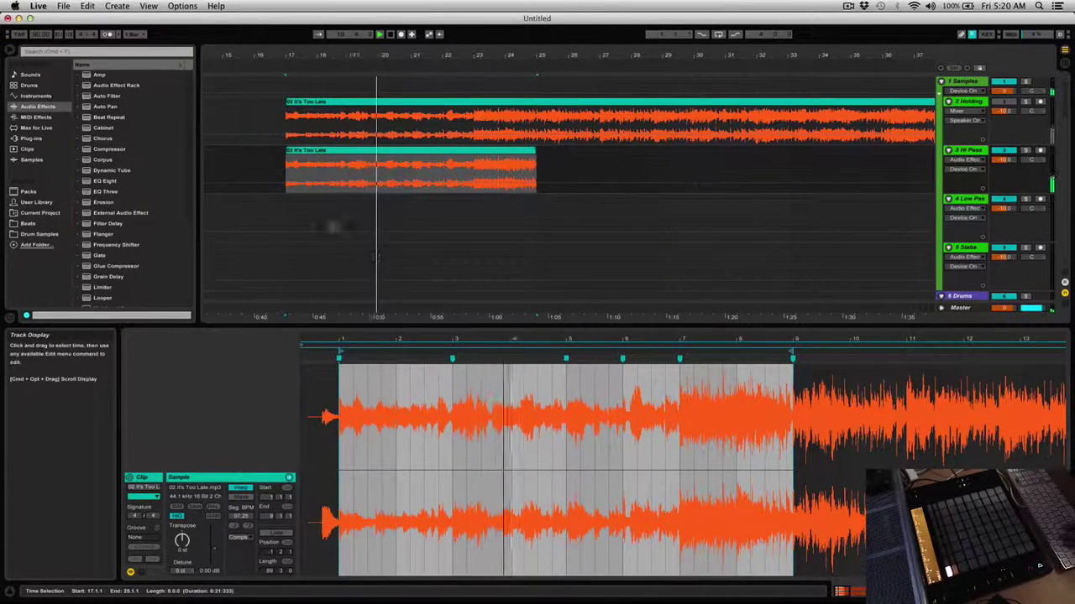
left_click(312, 217)
left_click(291, 172)
key("space")
key("space")
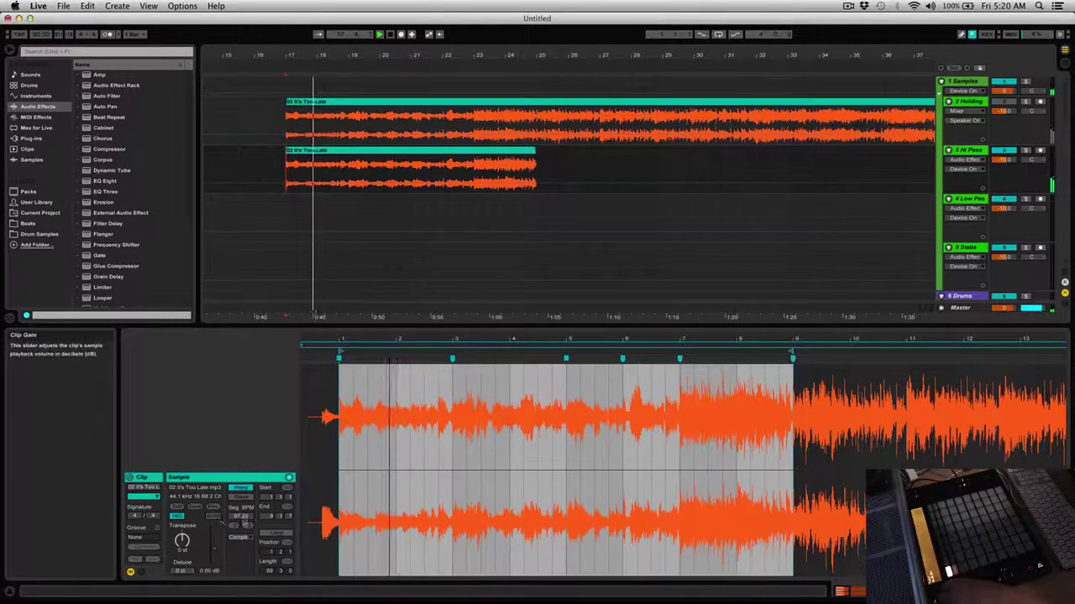
left_click(239, 537)
left_click(245, 562)
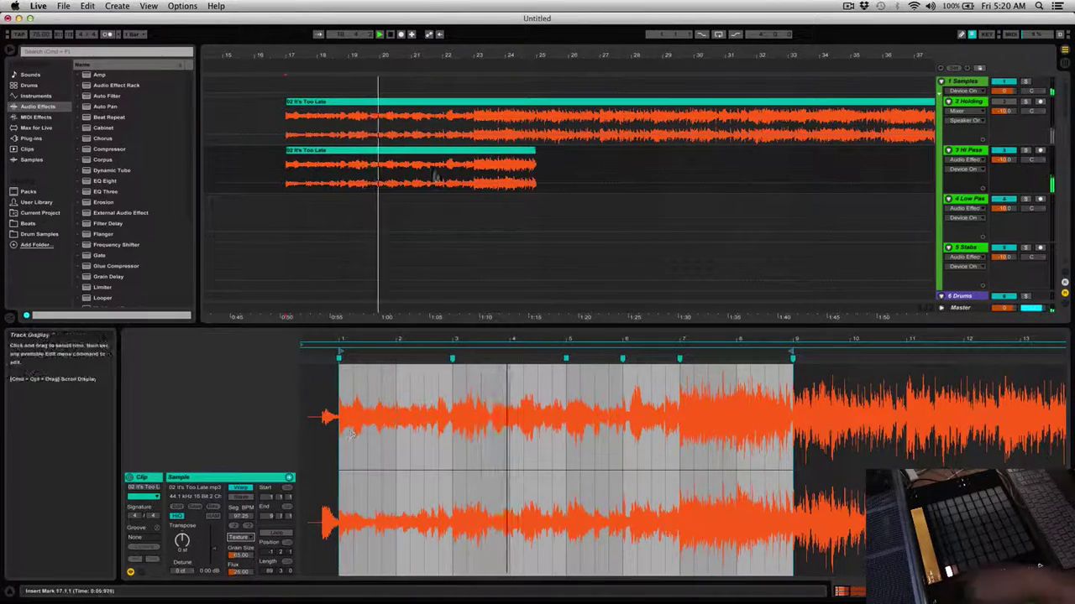
left_click(436, 157)
key("super+l")
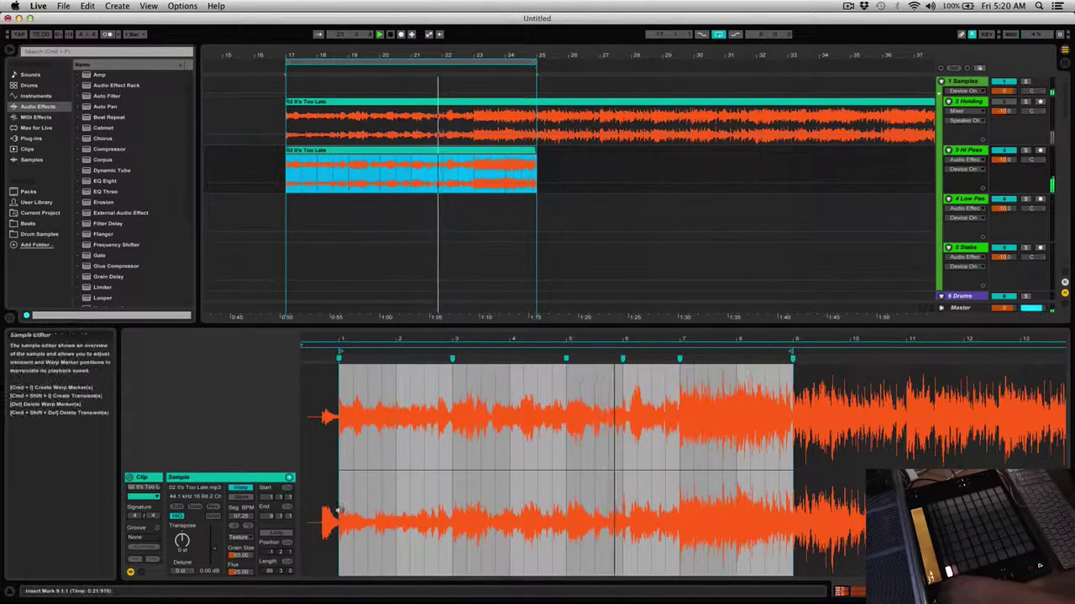
Step: Audition the Re-Pitch, Beats and Tones warp modes on the Hi Pass clip and return it to Texture
left_click(242, 556)
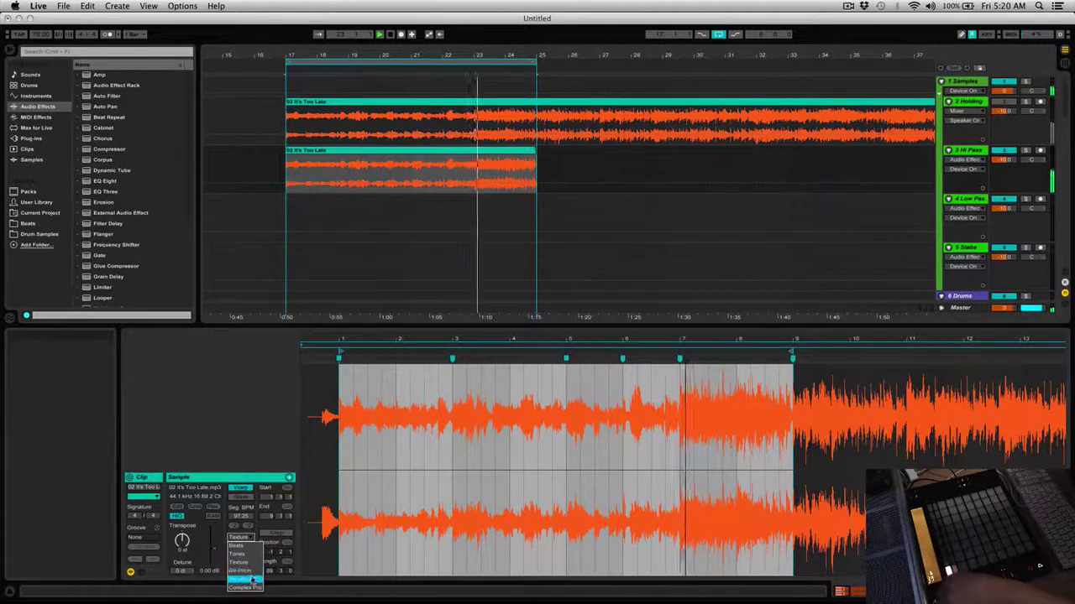
left_click(252, 576)
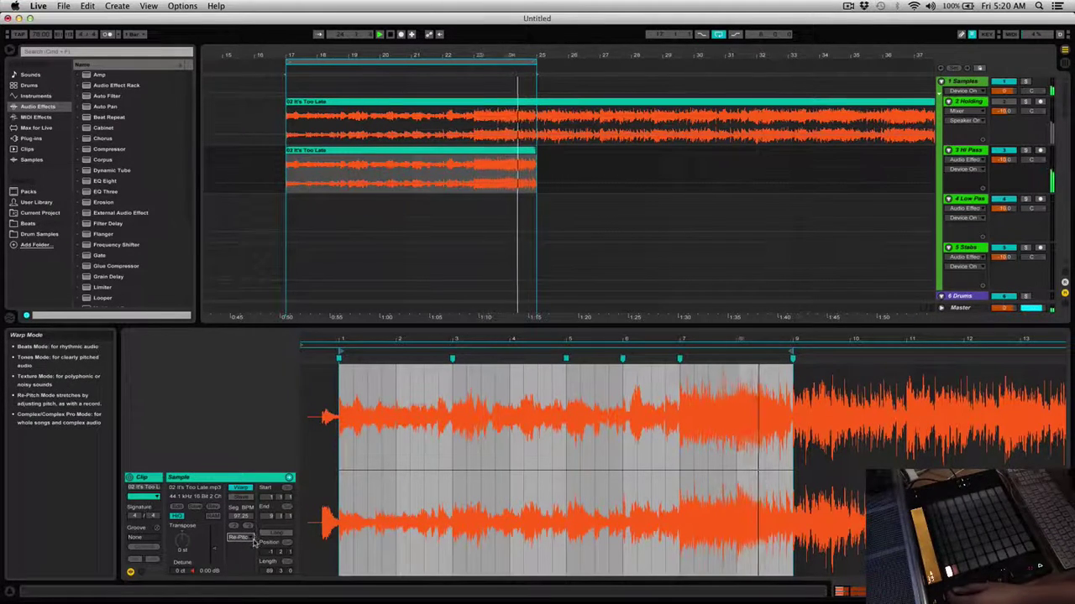
left_click(241, 537)
left_click(242, 546)
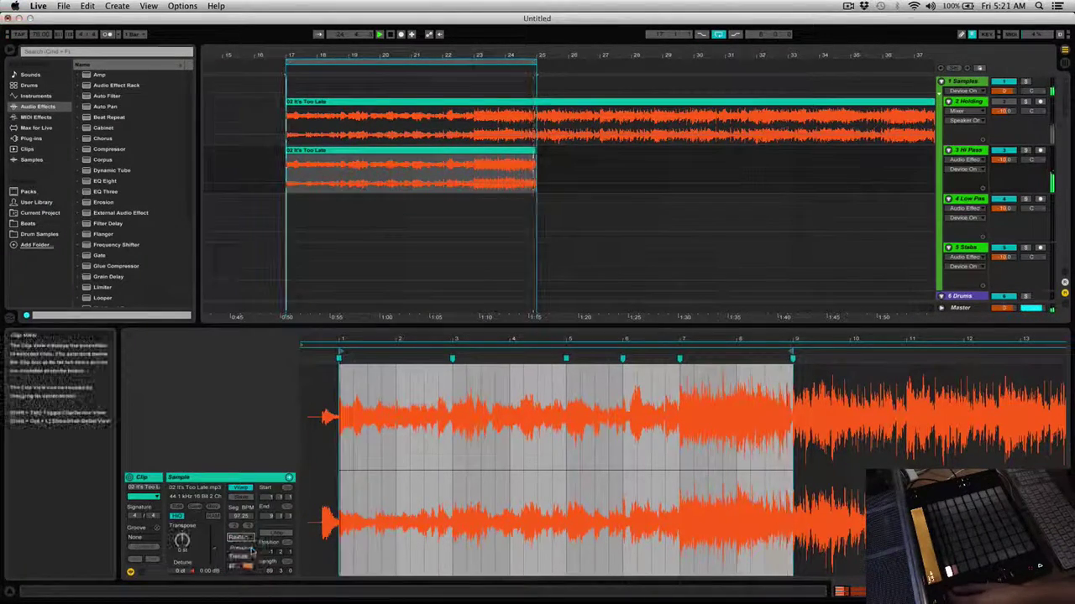
left_click(252, 542)
left_click(249, 547)
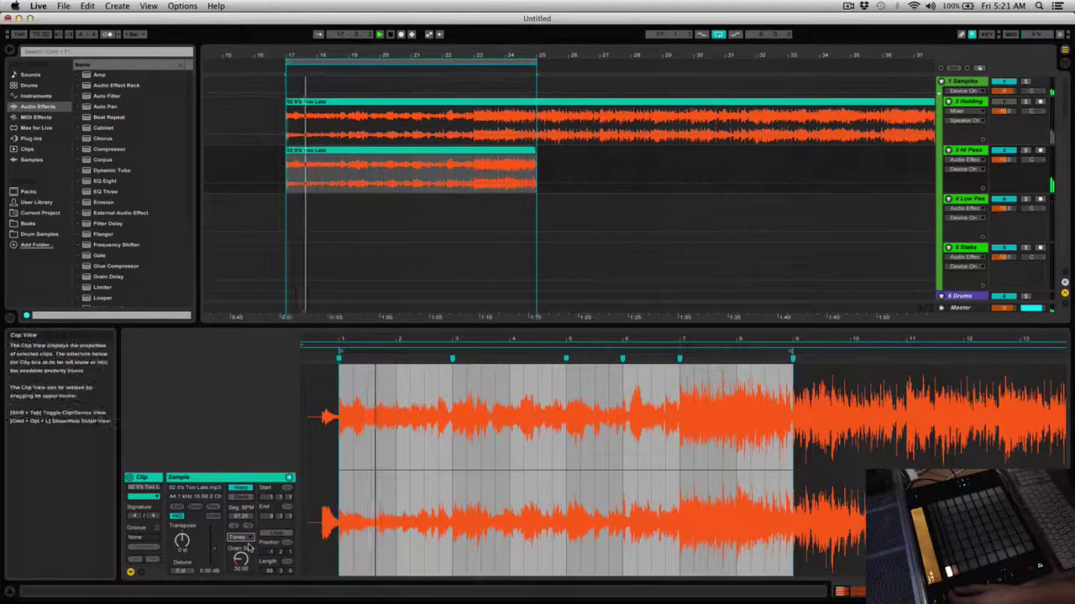
left_click(241, 537)
left_click(243, 548)
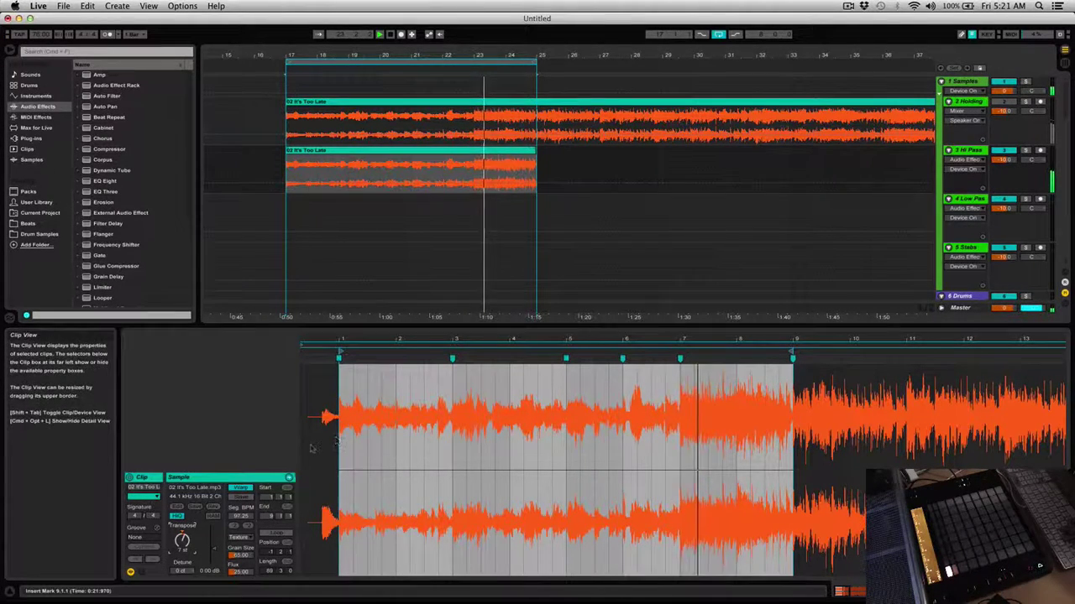
Step: Loop only the first four bars of the Hi Pass clip, from 17.1.1 to 21.1.1
left_click_drag(412, 176, 286, 169)
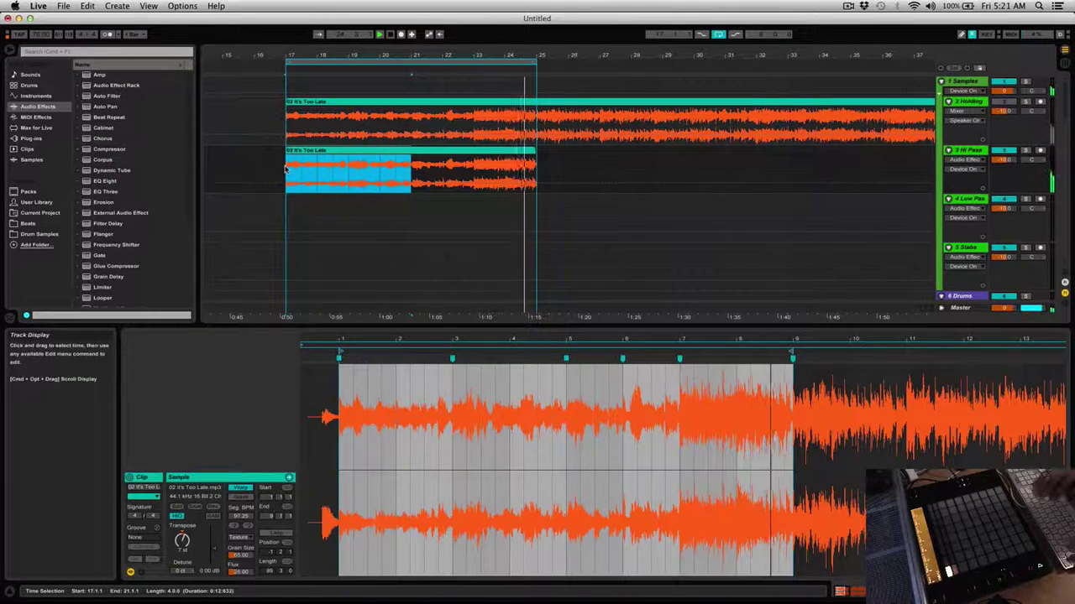
key("super+l")
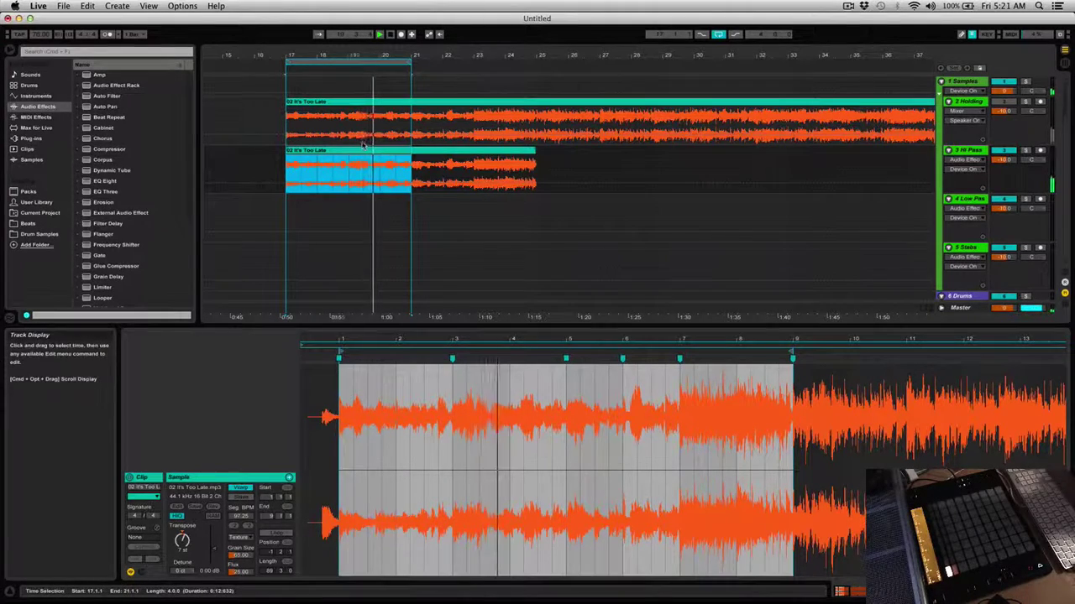
Step: Copy the four looped bars, 17.1.1 to 21.1.1, from the Hi Pass track to the Low Pass track, and mute Hi Pass
left_click_drag(363, 146, 364, 208)
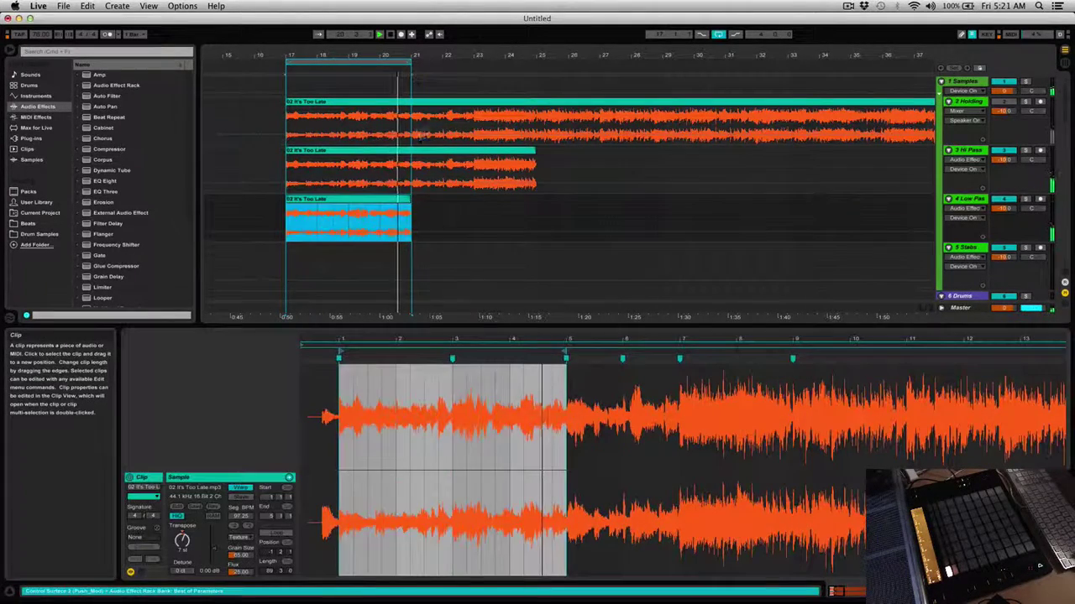
left_click(1012, 149)
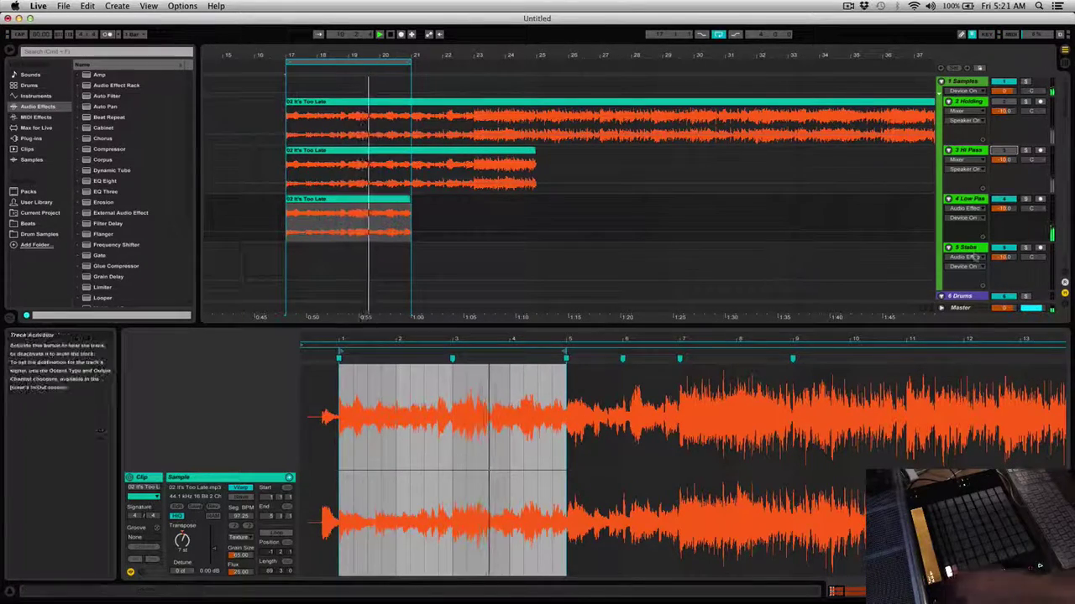
Step: Select the Kick Snr track in the Drums group and show its device chain with the Drum Rack
scroll(966, 243, "down", 5)
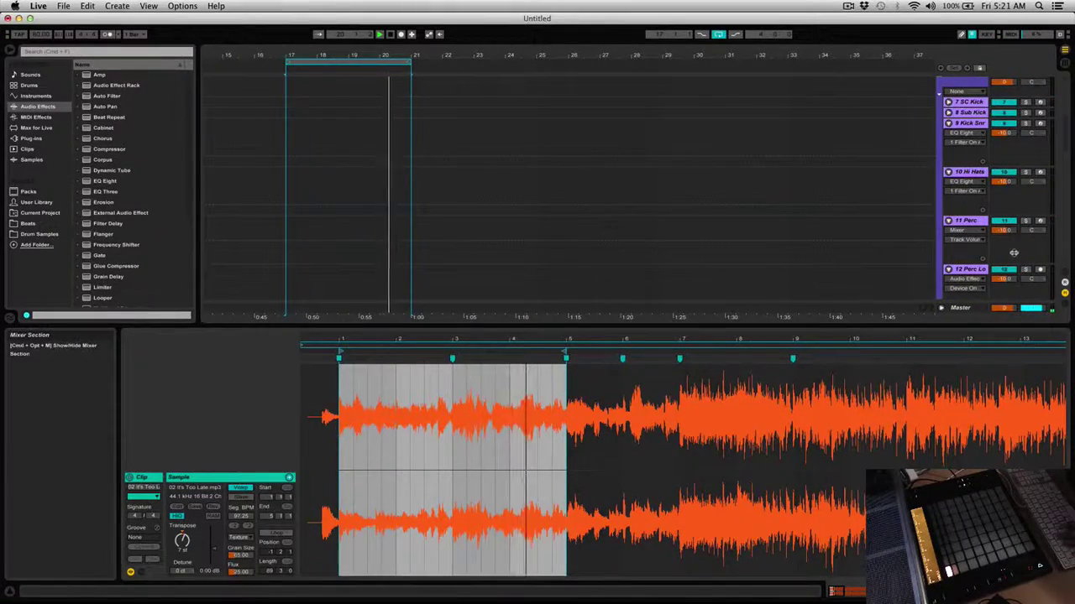
scroll(979, 201, "up", 3)
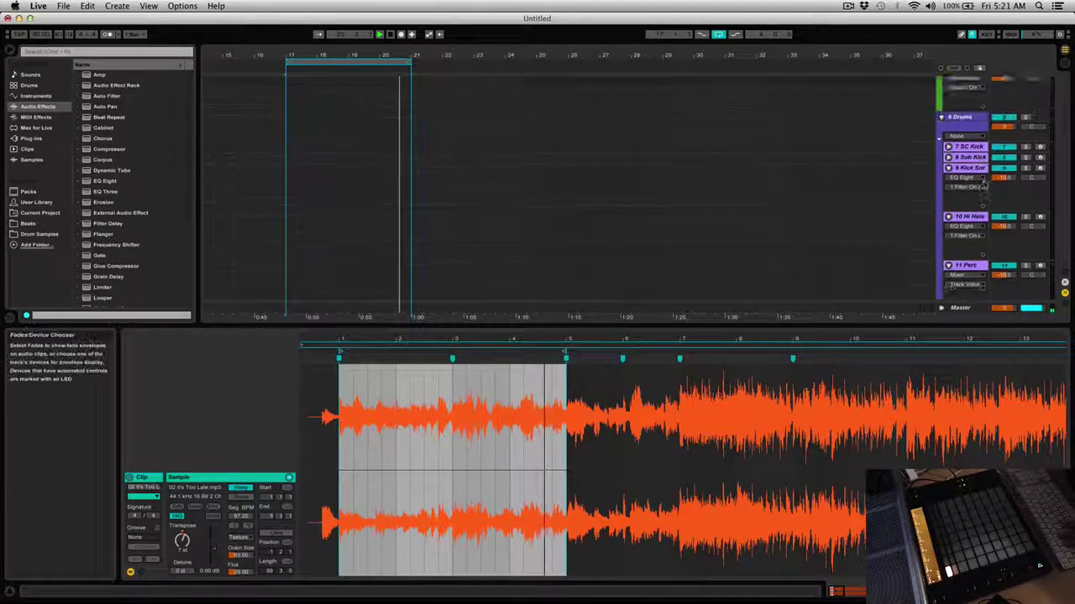
left_click(916, 228)
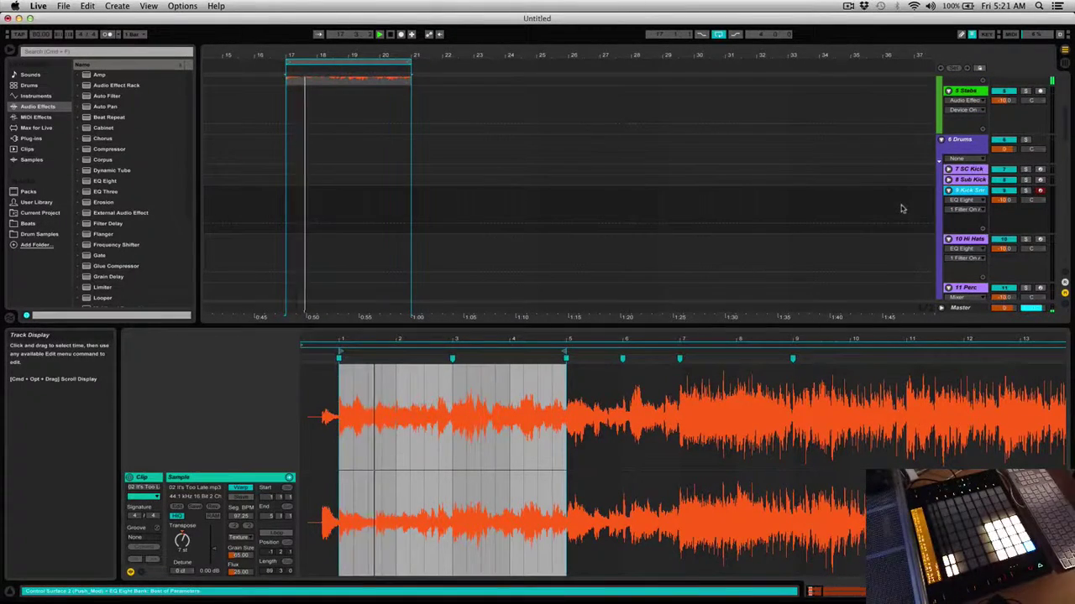
key("shift+Tab")
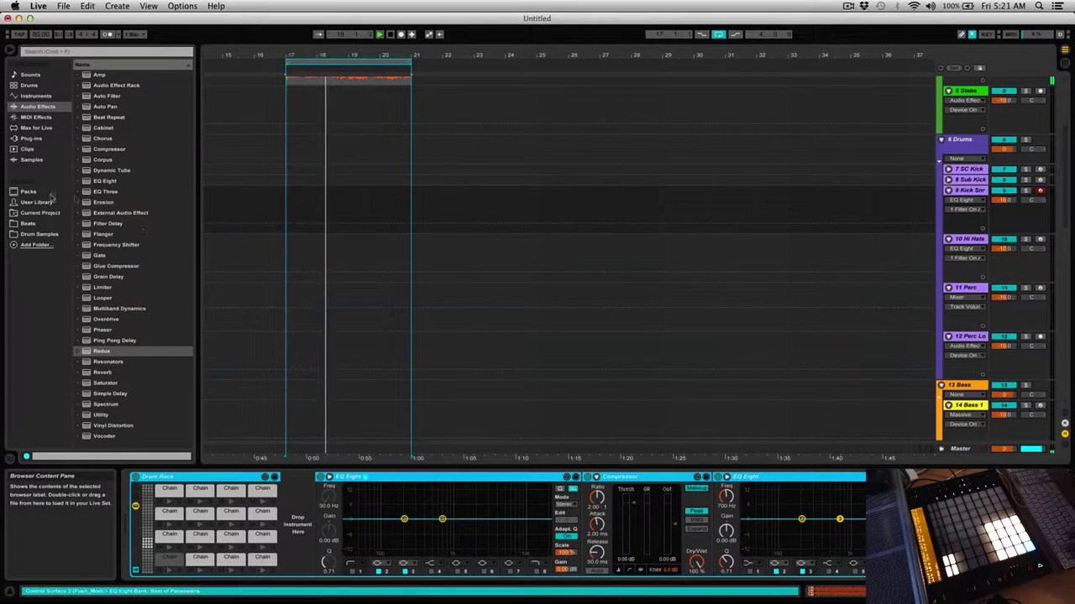
Step: Open the Blap-Kit Volume 2 folder inside the Blap Kits collection of the Drum Samples library
left_click(49, 235)
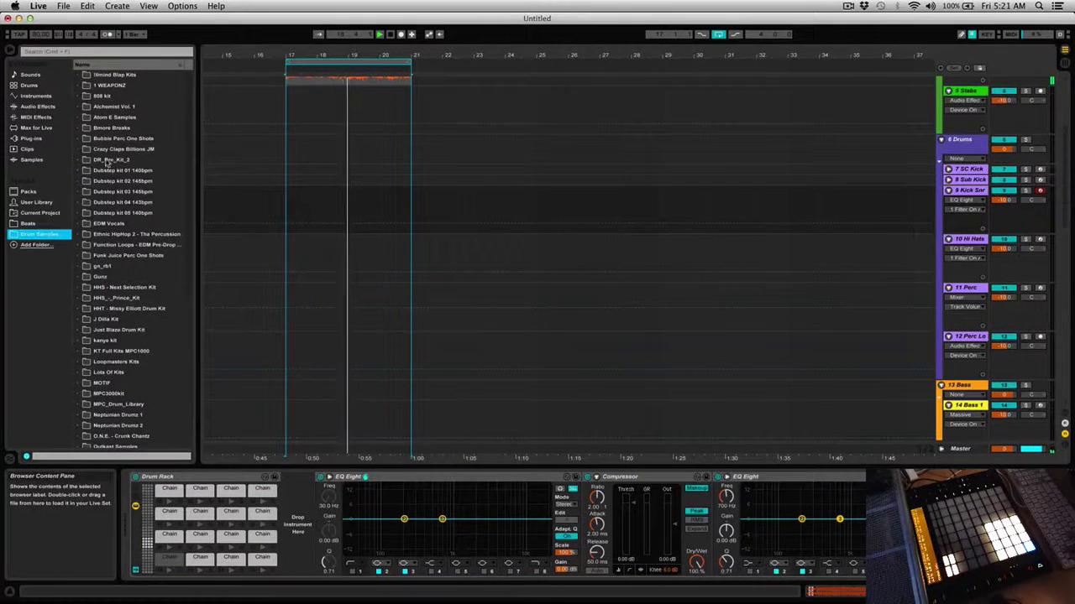
left_click(82, 75)
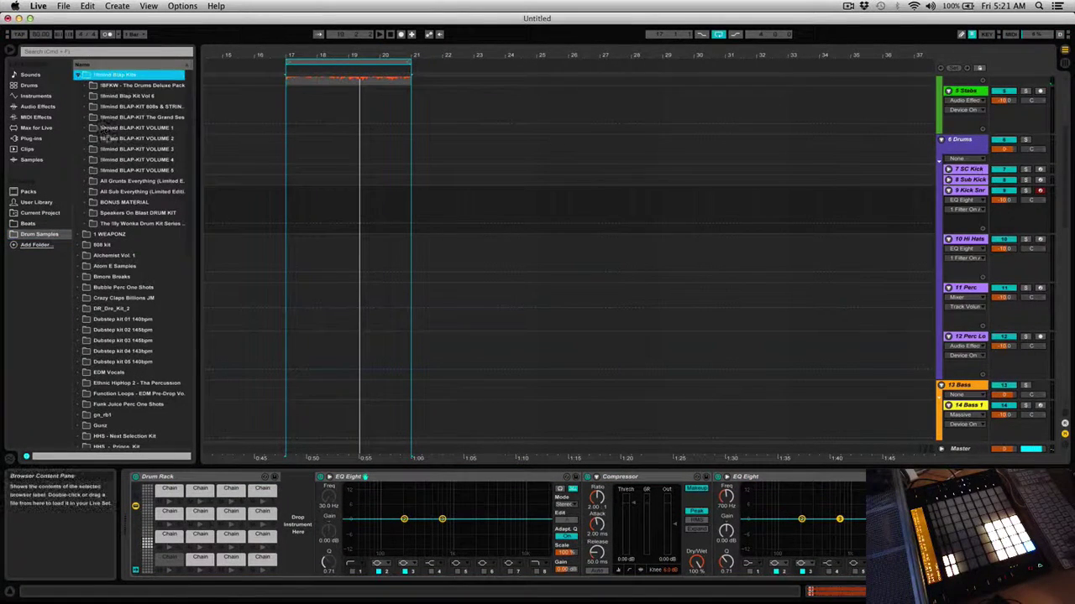
left_click(85, 139)
scroll(143, 332, "down", 10)
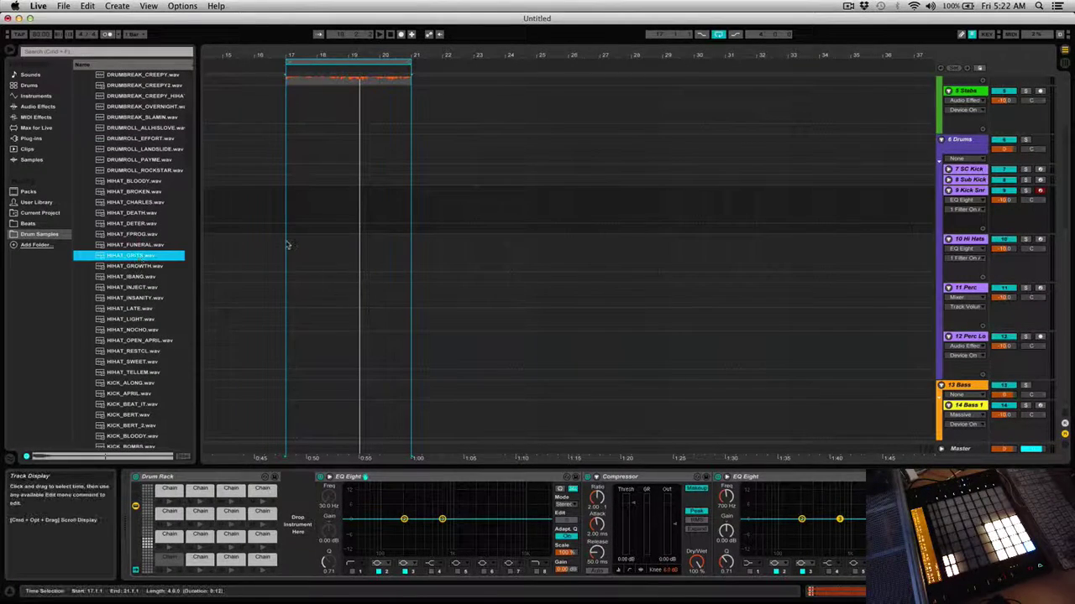
Step: Audition the kit's hi-hat and kick samples and load KICK_FUNERAL.wav onto the Drum Rack's C1 pad
key("Down")
key("Down")
key("Down")
key("Down")
key("Down")
key("Down")
key("Down")
key("Down")
key("Down")
key("Down")
key("Down")
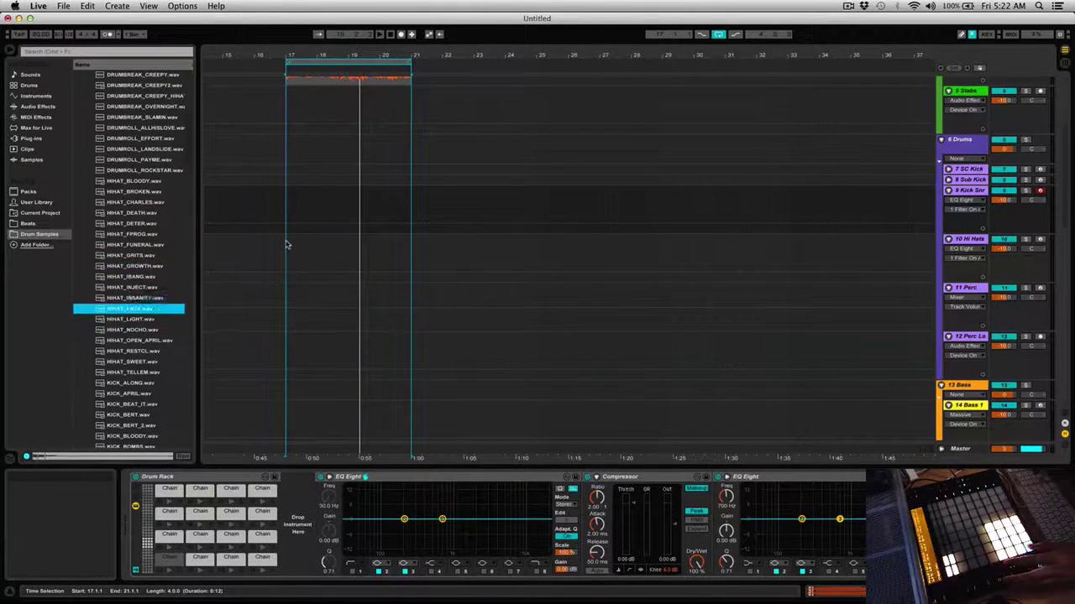
key("Down")
key("Down")
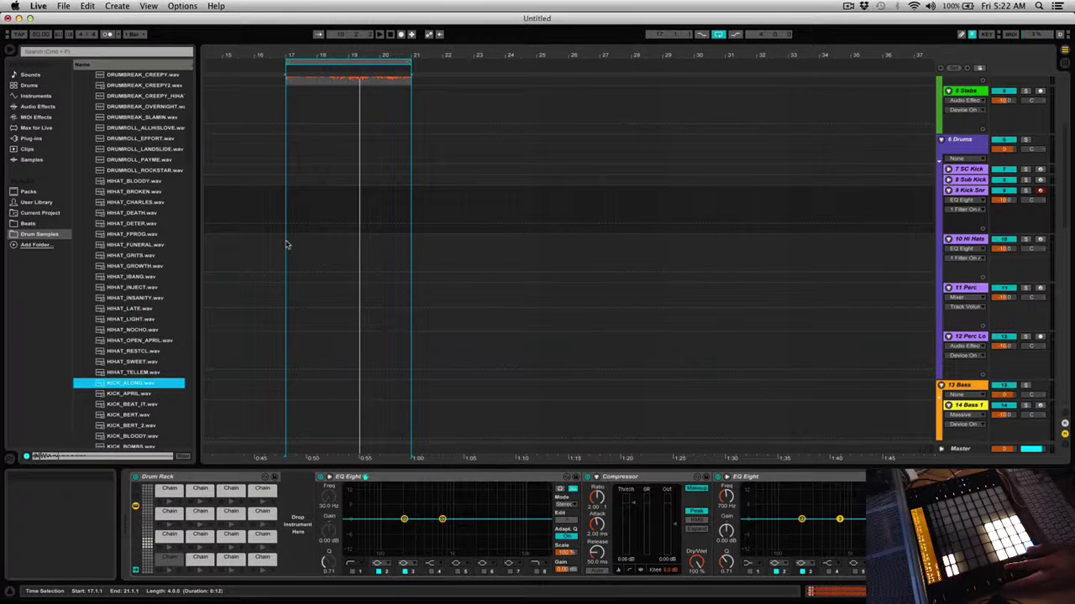
key("Down")
key("Down")
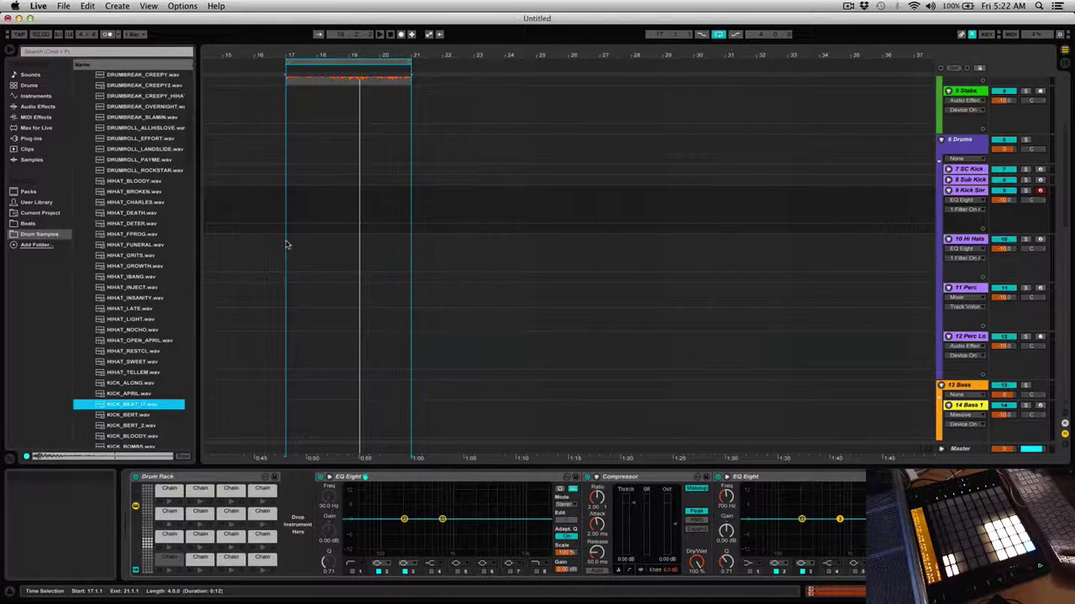
key("Down")
key("Down")
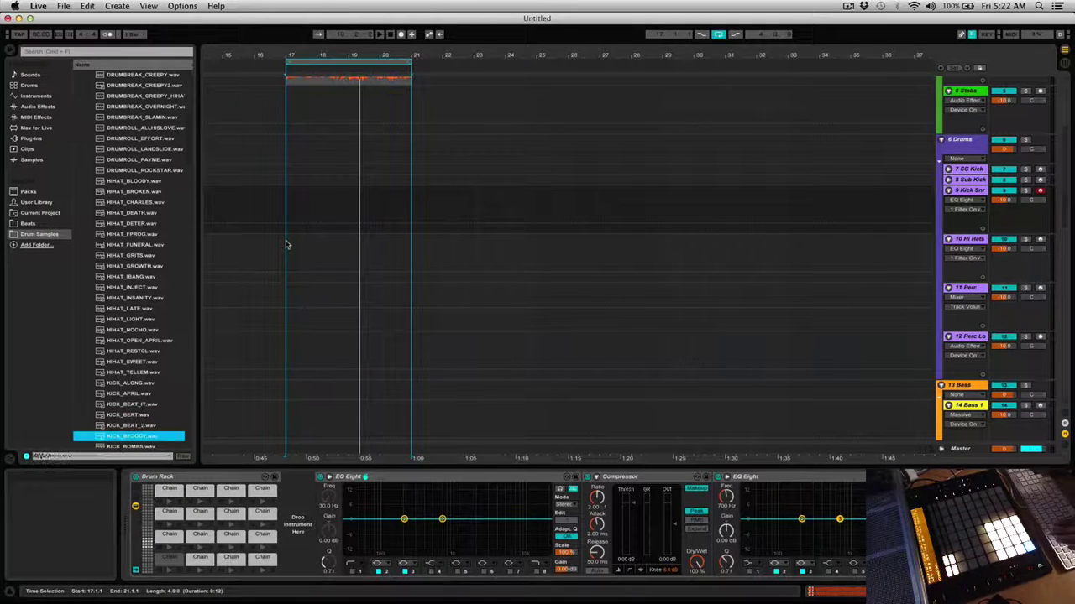
key("Down")
key("Down")
key("Down")
key("Down")
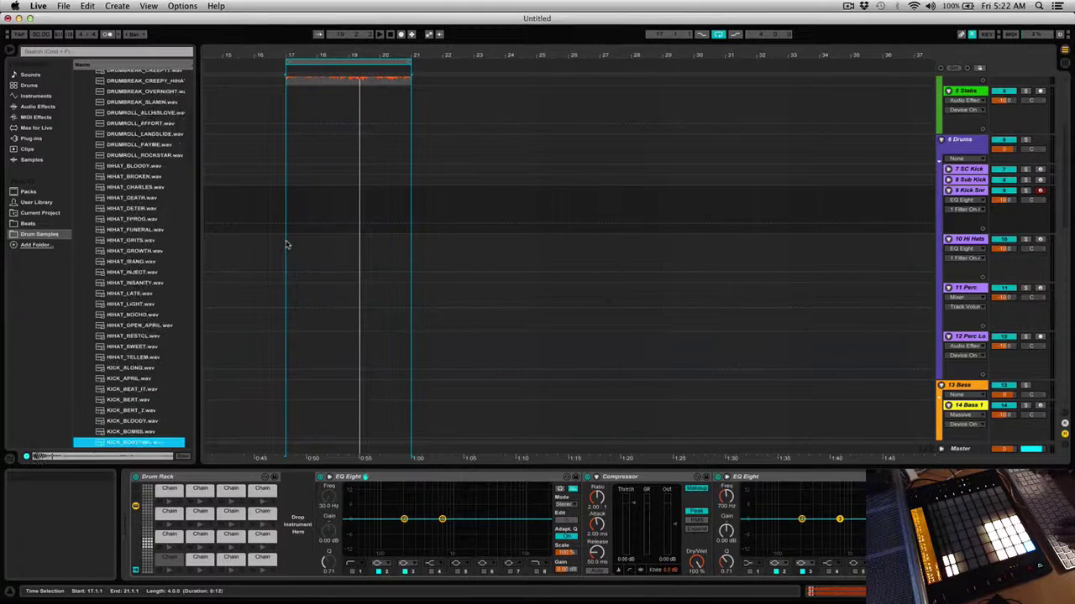
key("Down")
key("Down")
key("Down")
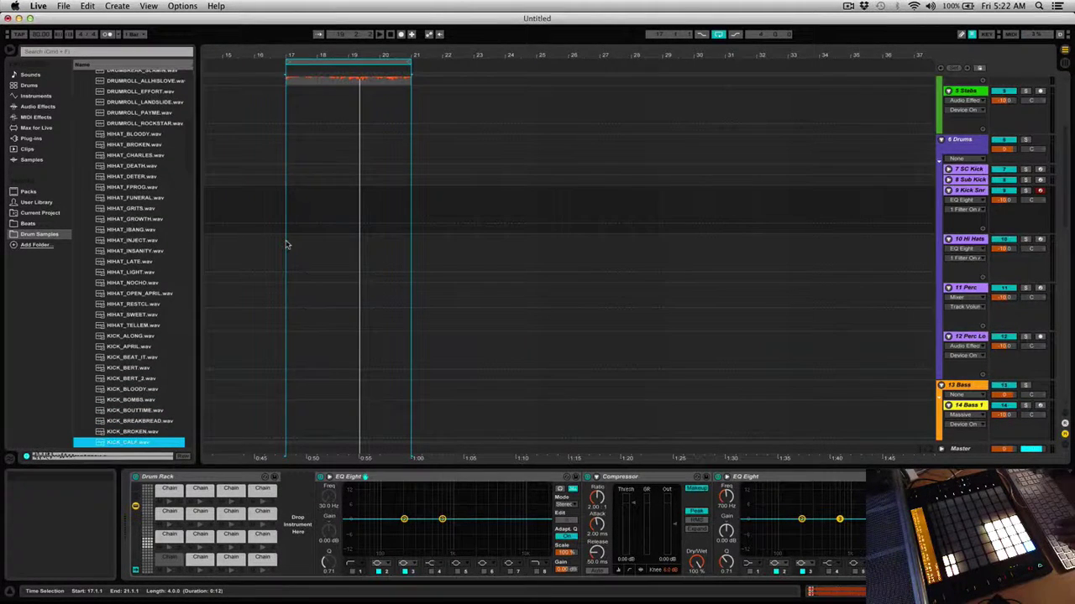
key("Down")
key("Down")
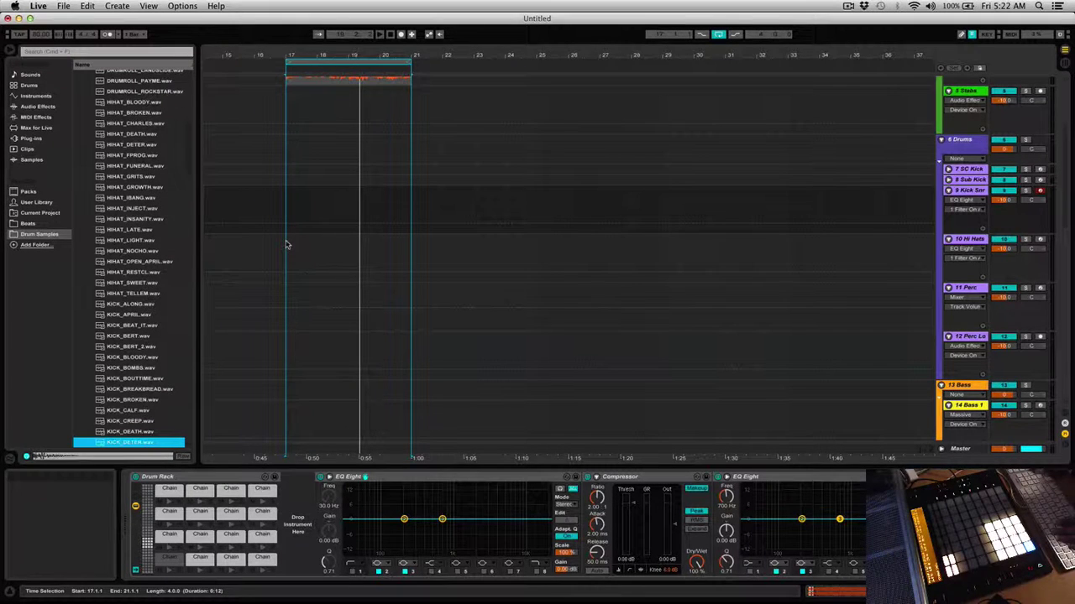
key("Down")
key("Down")
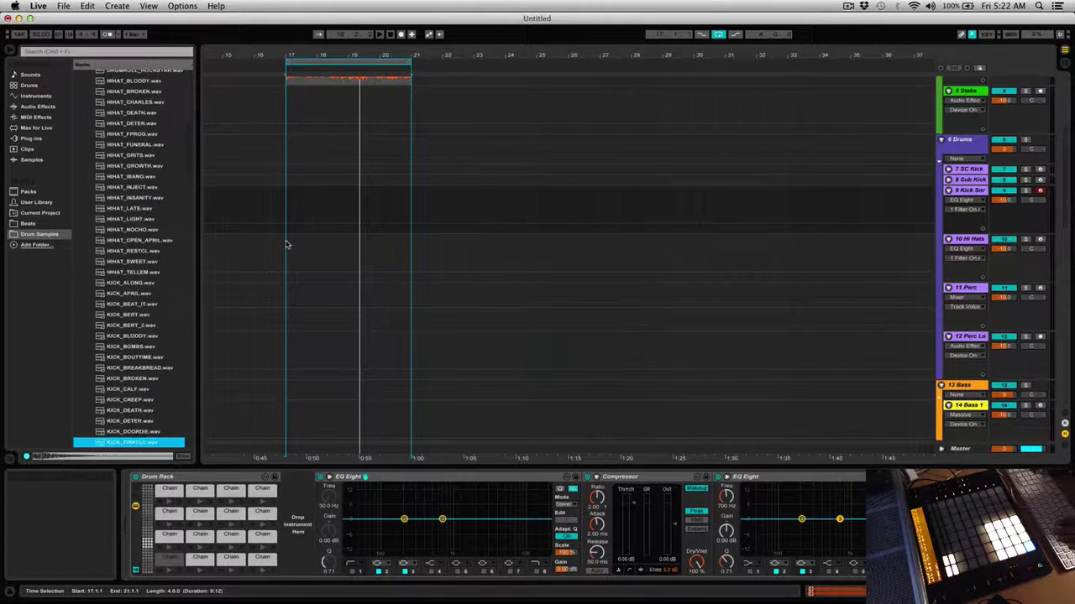
key("Down")
key("Down")
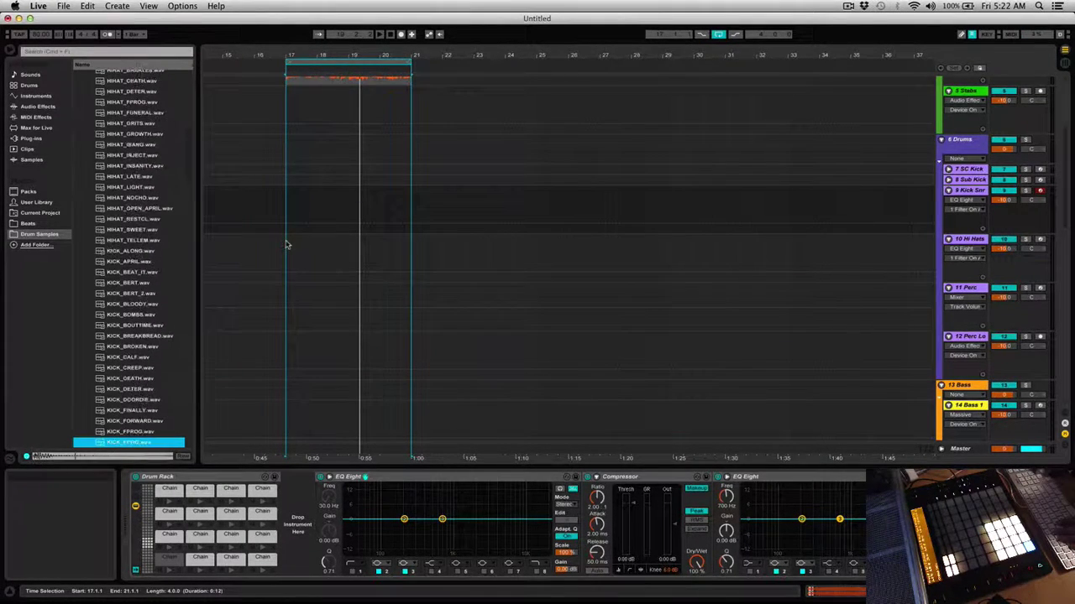
key("Down")
key("Down")
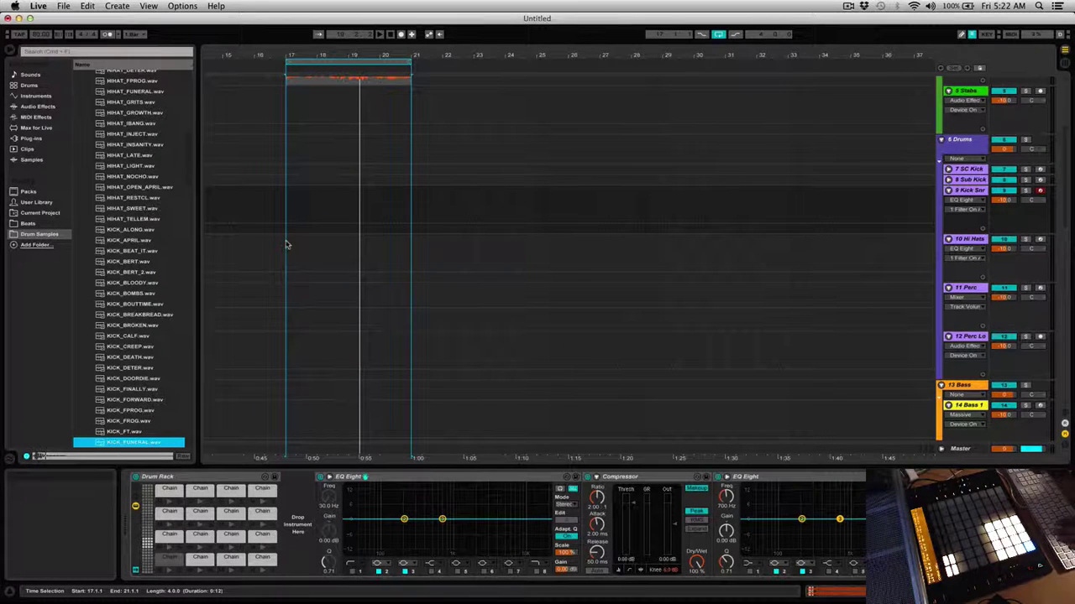
key("Down")
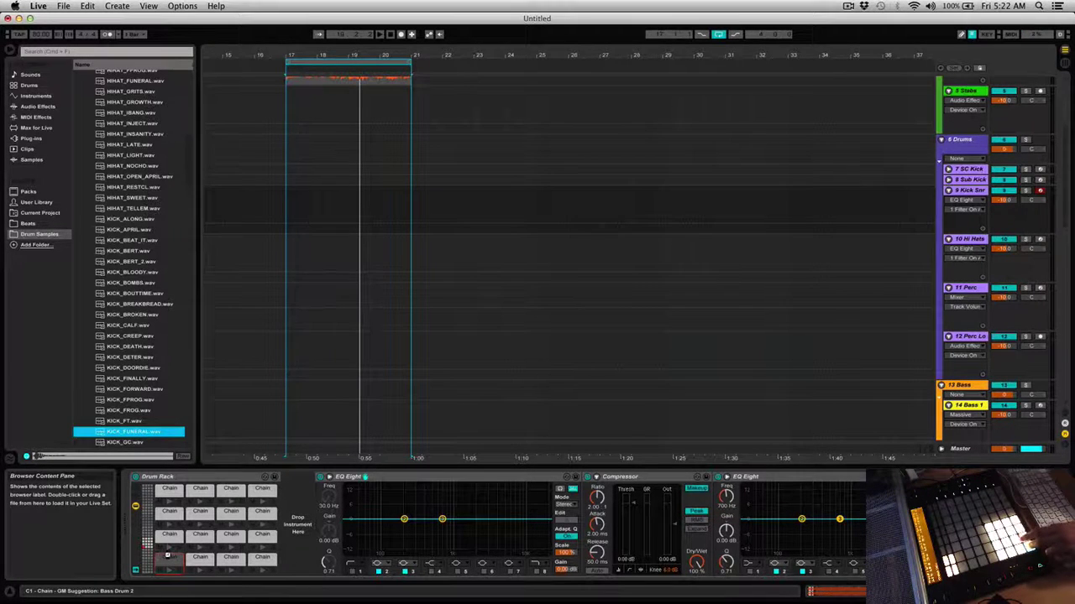
Step: Audition the kick samples around and beyond KICK_FUNERAL, from KICK_FROG past KICK_GUTER
left_click(114, 422)
key("Up")
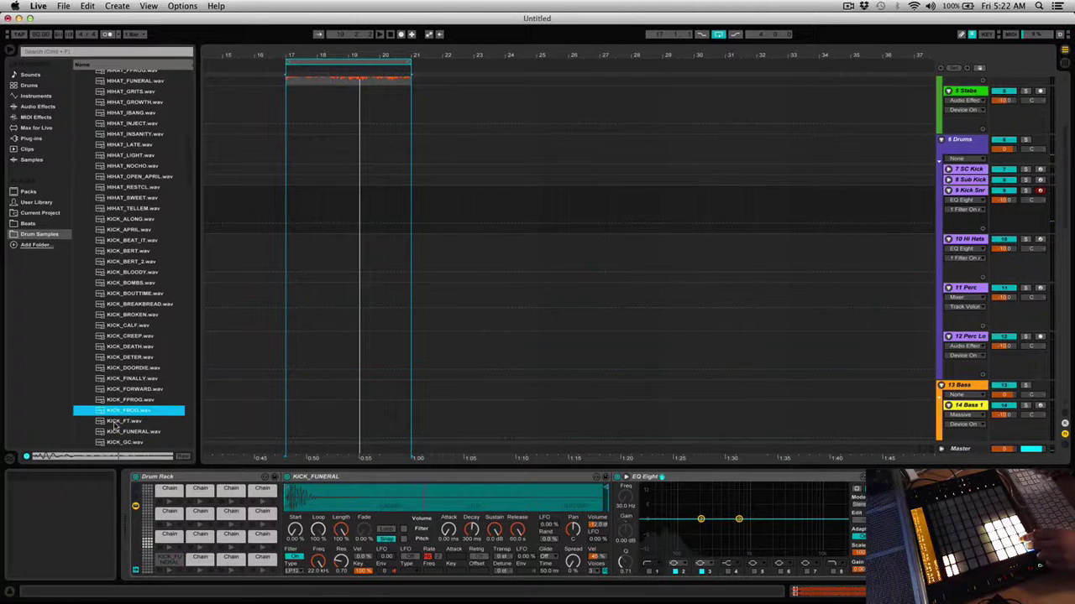
key("Down")
key("Down")
key("Down")
key("Down")
key("Down")
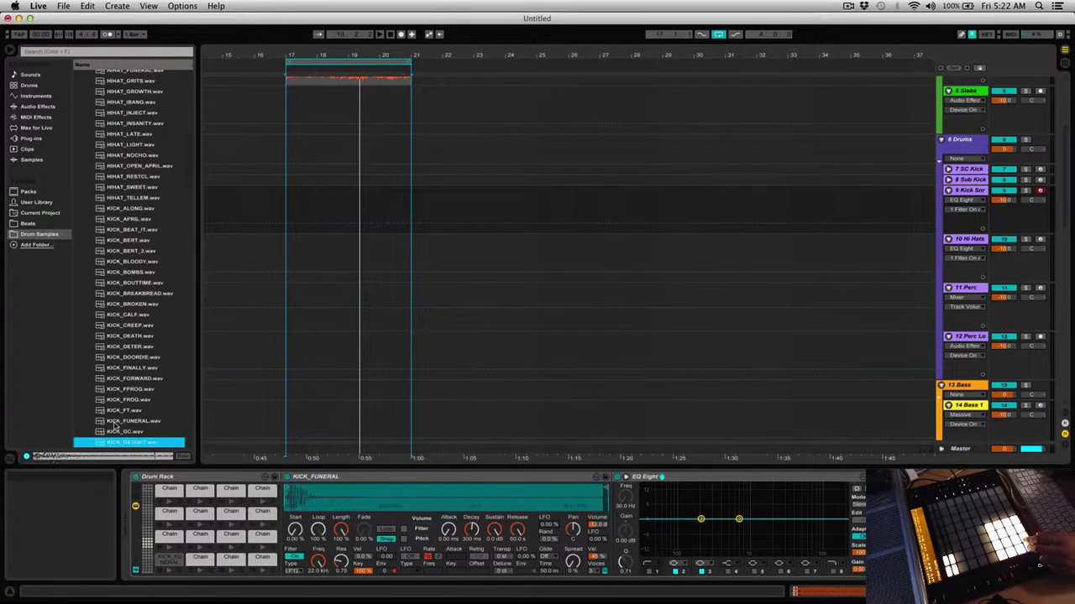
key("Up")
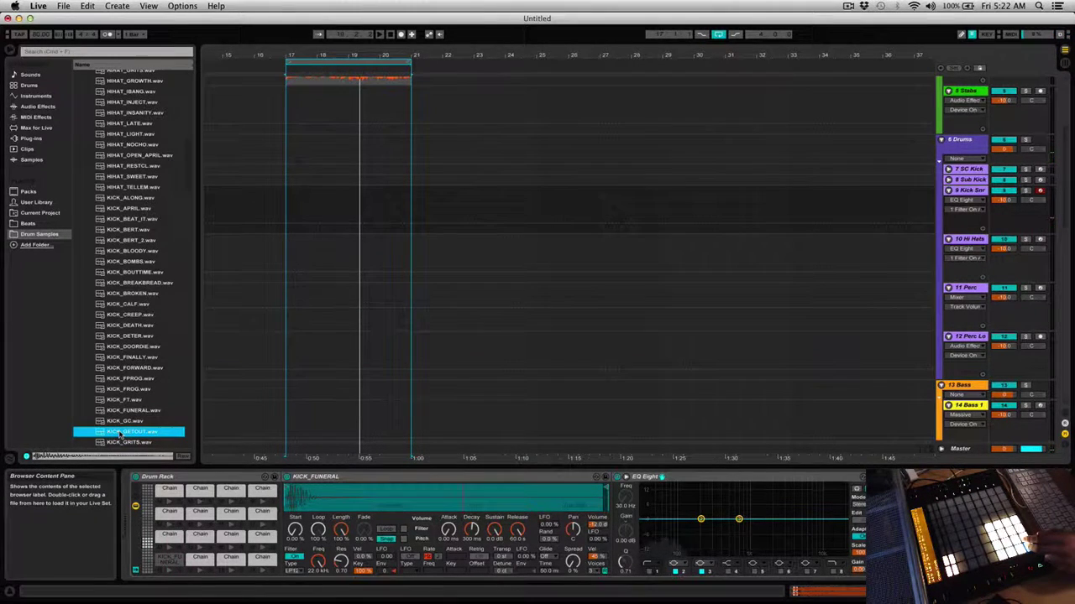
key("Down")
key("Down")
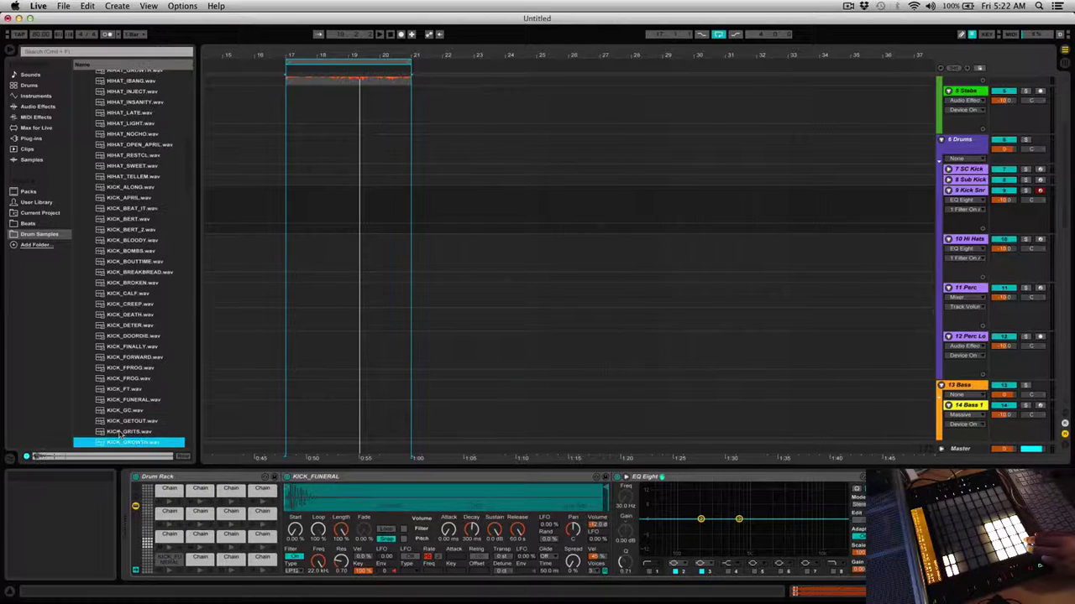
key("Down")
key("Down")
key("Down")
key("Down")
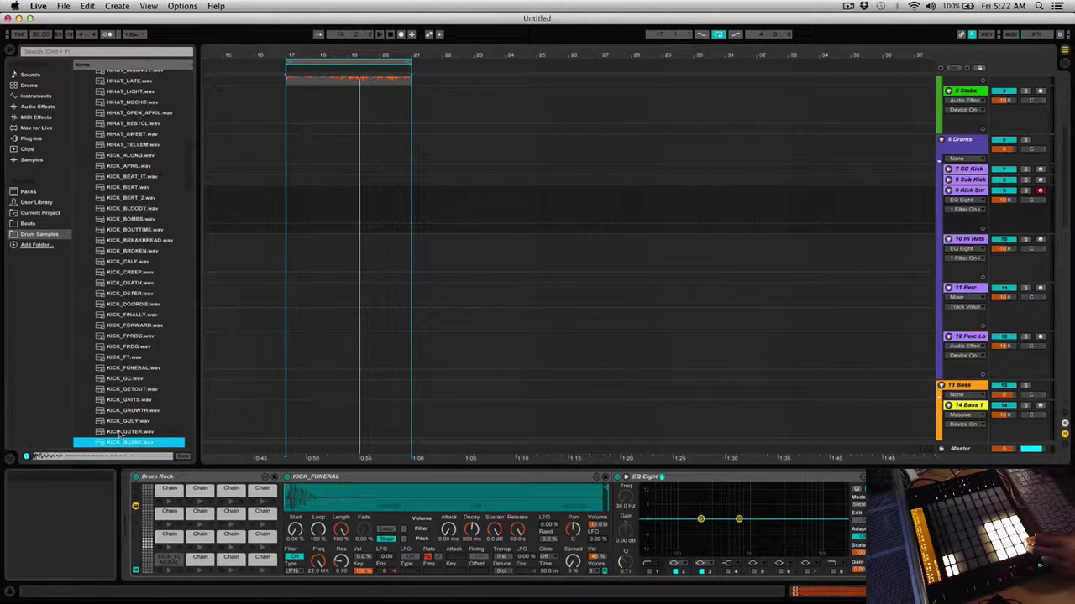
key("Down")
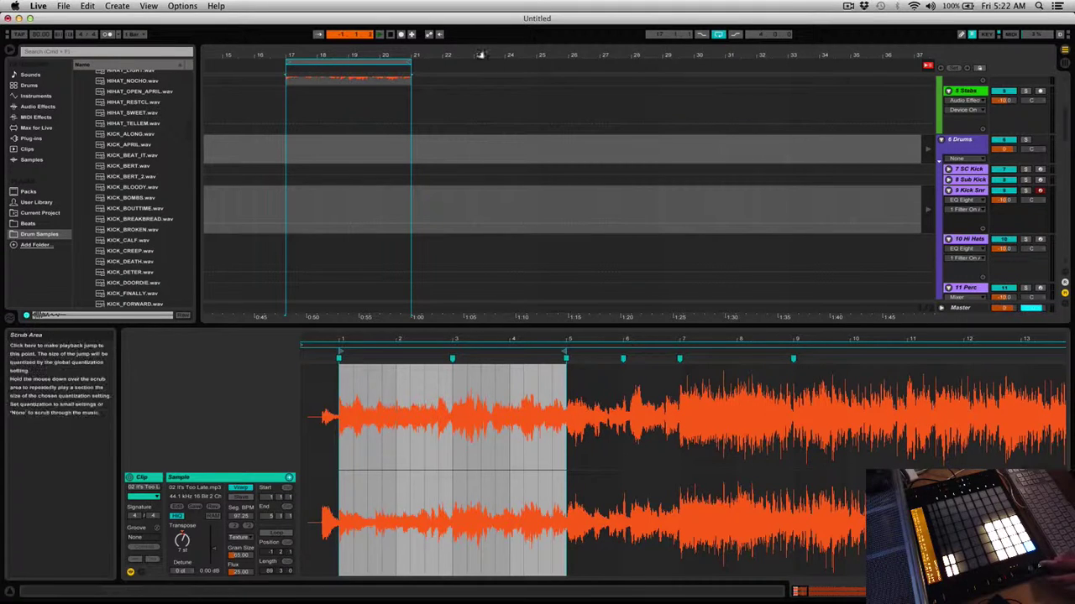
Step: Delete the recorded take from the Kick Snr track's first Session clip slot and return to the Arrangement
left_click(390, 38)
key("Tab")
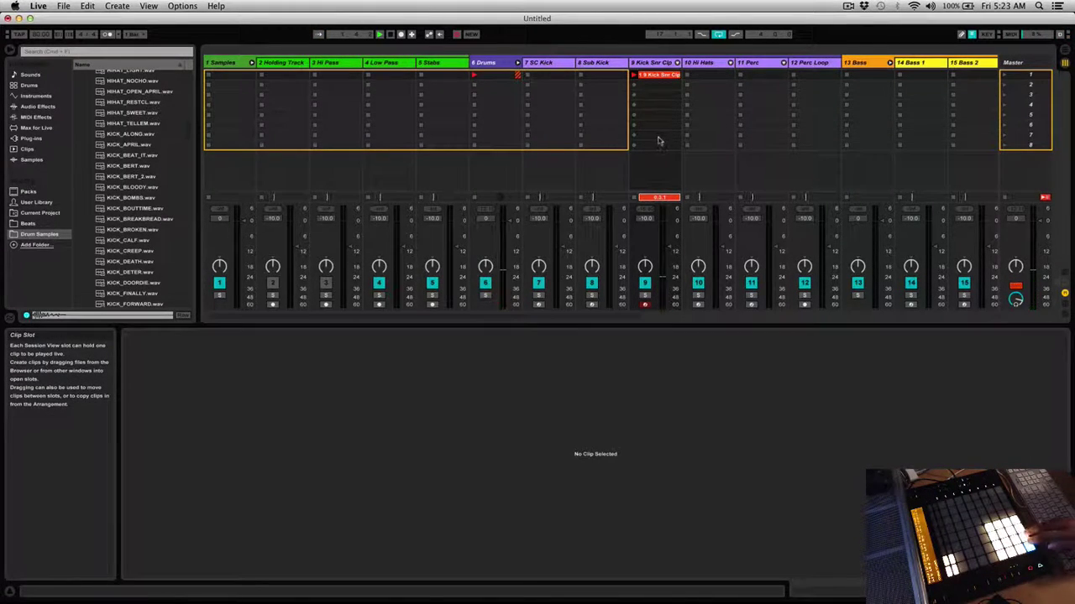
left_click(660, 75)
key("Delete")
key("Tab")
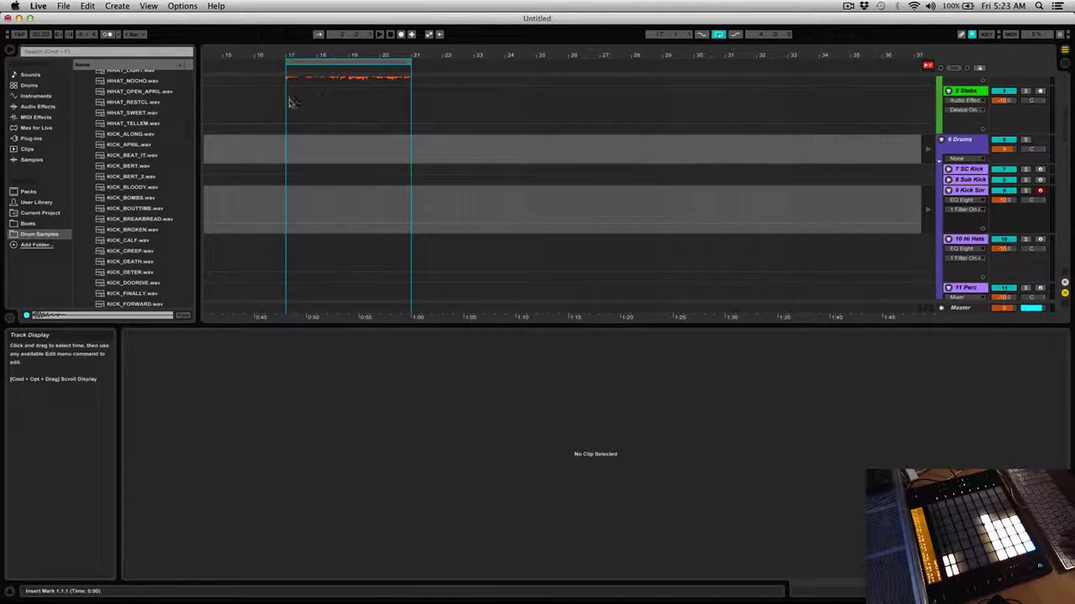
Step: Record a two-bar kick pattern into the Kick Snr track's first Session slot and delete that take
key("Tab")
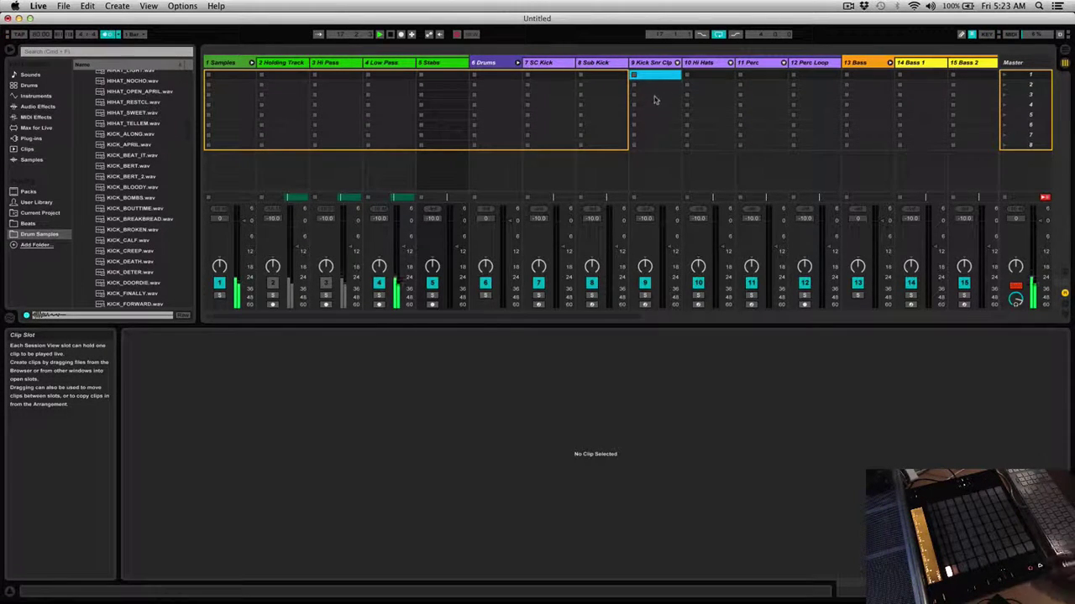
left_click(658, 63)
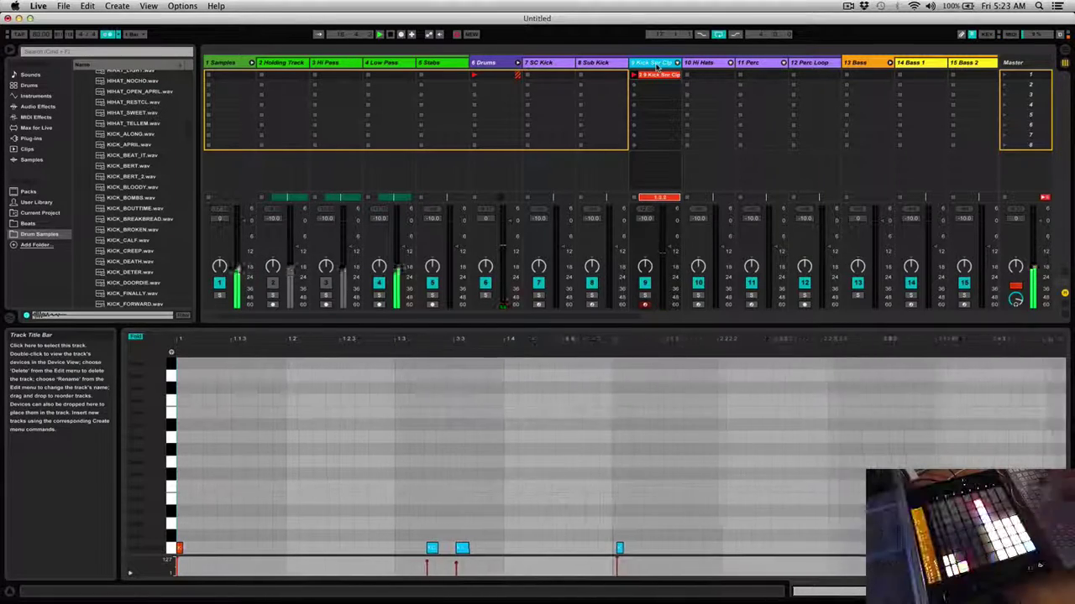
left_click(659, 76)
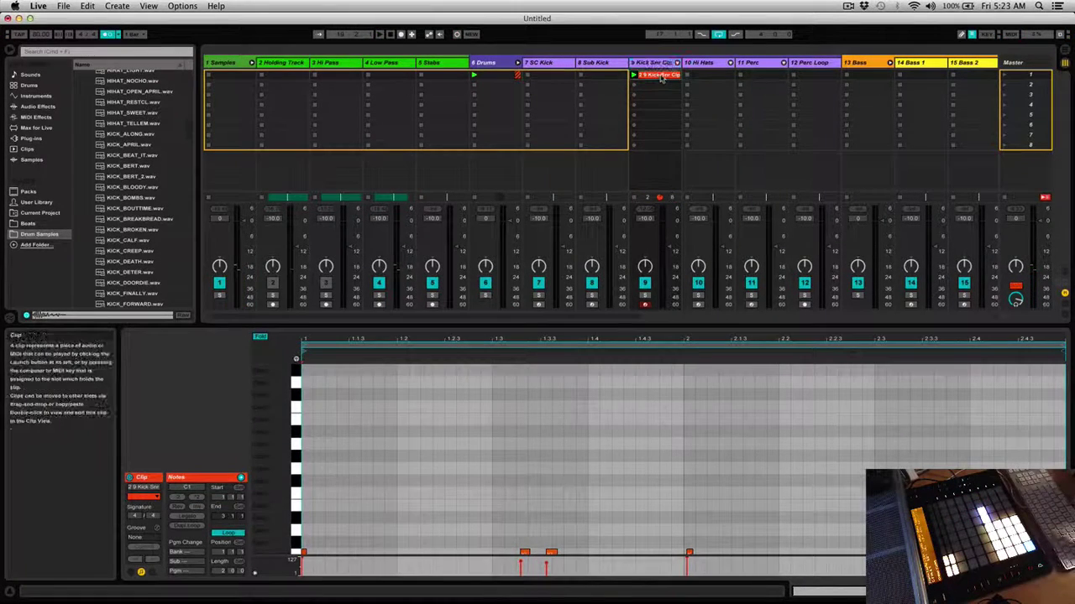
key("Delete")
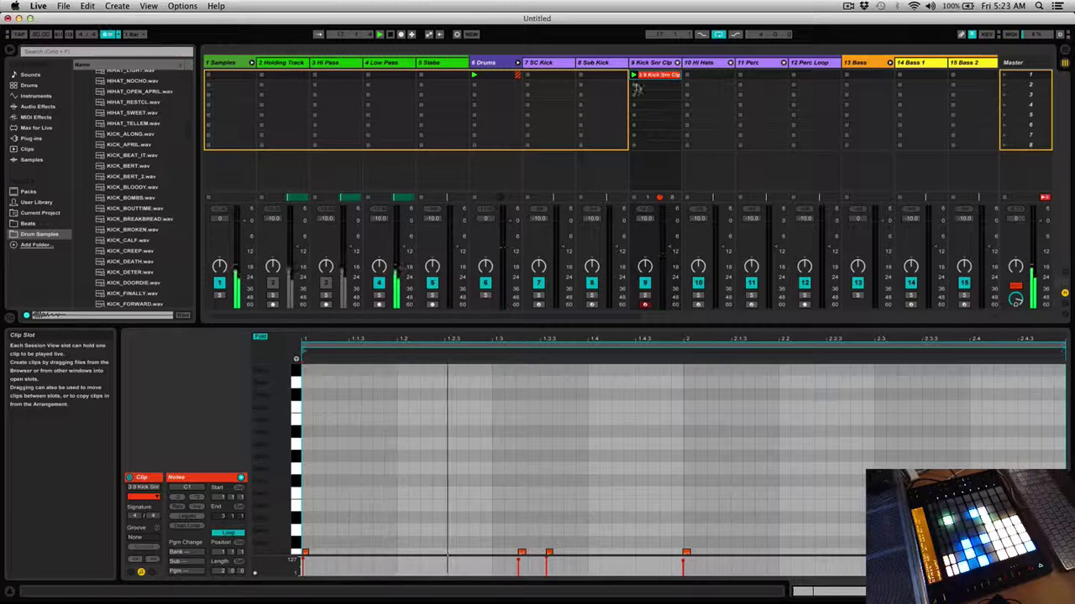
Step: Duplicate the loop of the newly recorded Kick Snr clip to make it four bars long
left_click(179, 529)
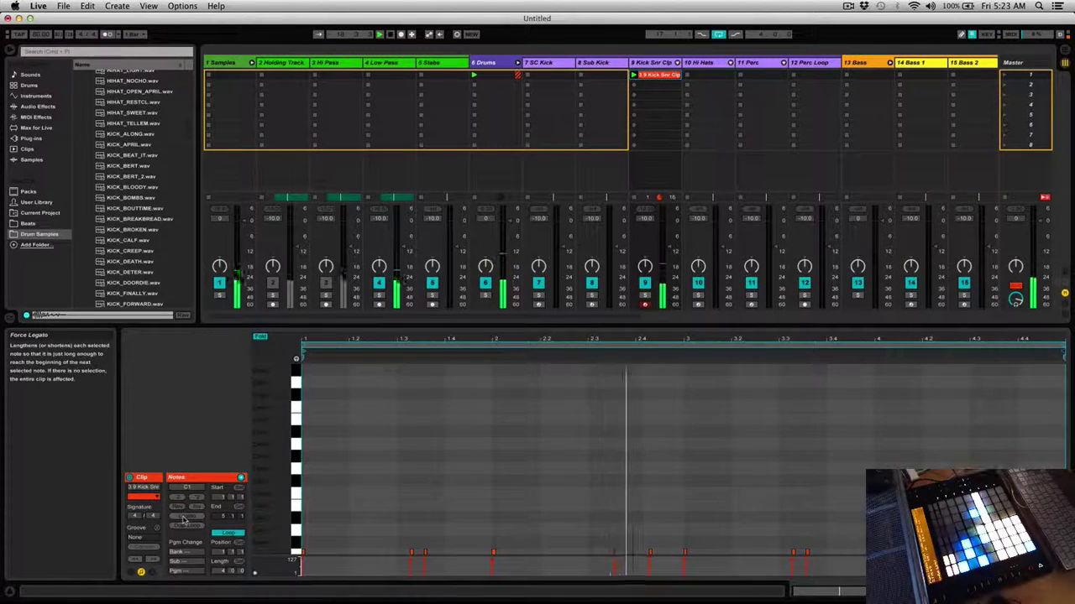
key("super+a")
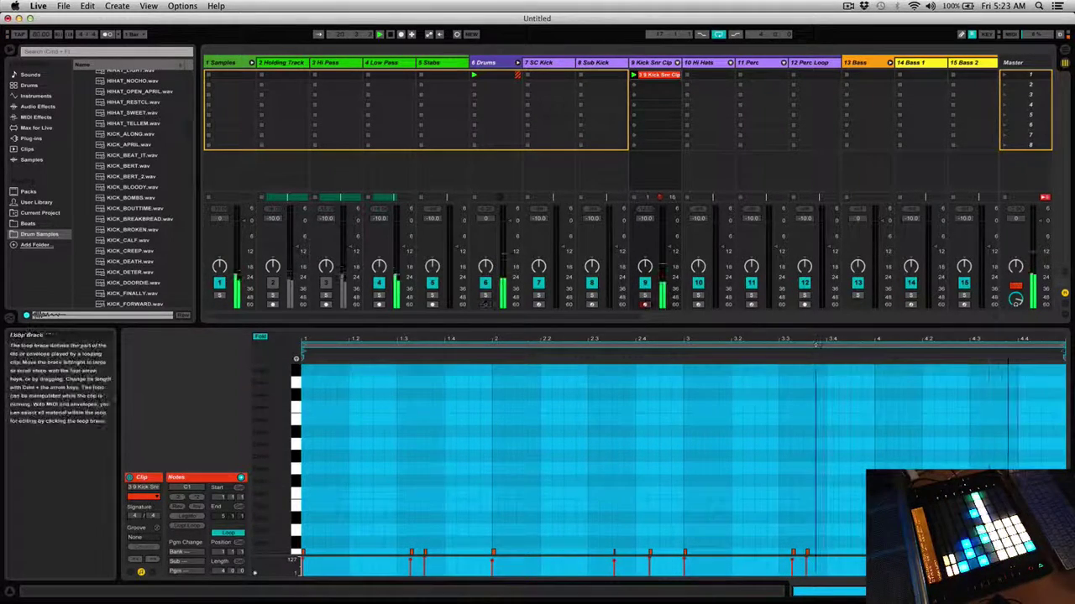
mouse_move(818, 340)
left_mouse_down()
mouse_move(818, 369)
mouse_move(817, 353)
left_mouse_up()
left_click(797, 408)
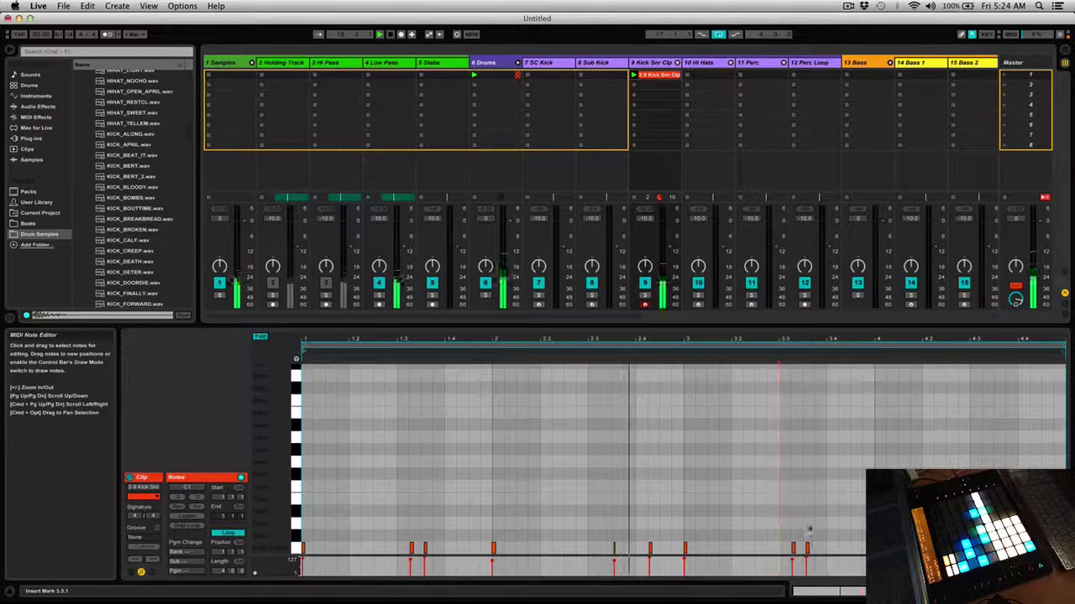
Step: Delete the two kick notes between 3.2.4 and 3.4.3 in the Kick Snr clip
left_click_drag(767, 513, 844, 570)
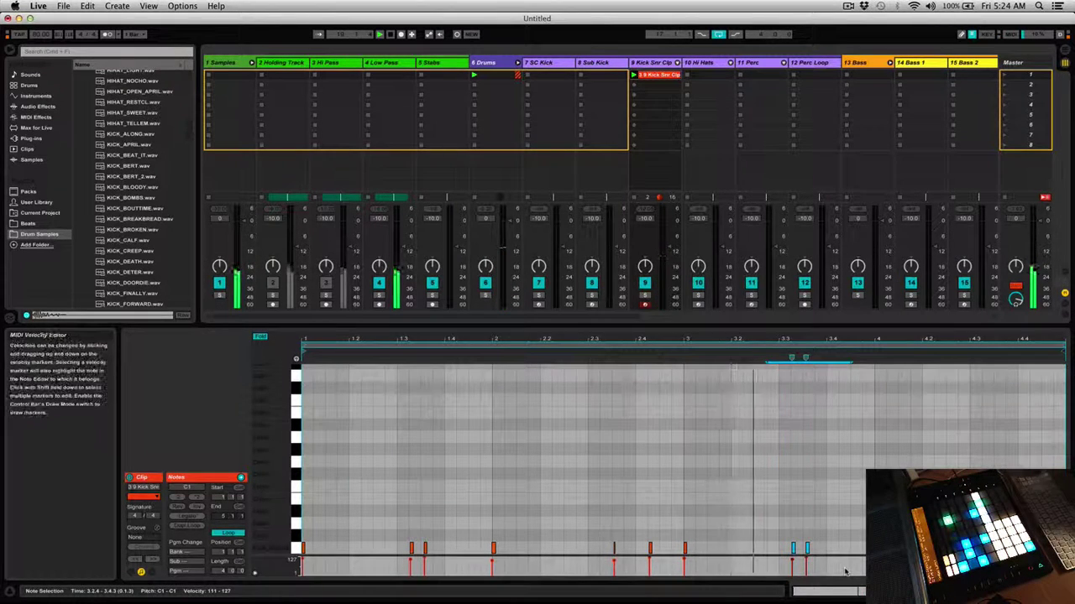
key("Delete")
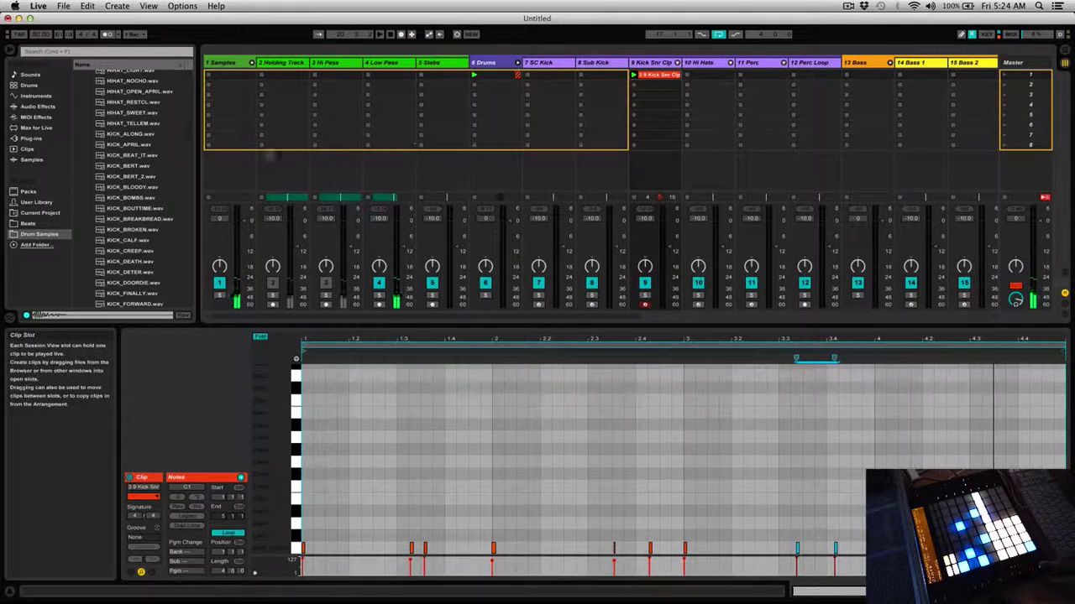
Step: Stop playback and audition the snare samples from SNARE_JUDY2 down to SNARE_RESTORATION
key("space")
scroll(131, 179, "down", 10)
left_click(132, 178)
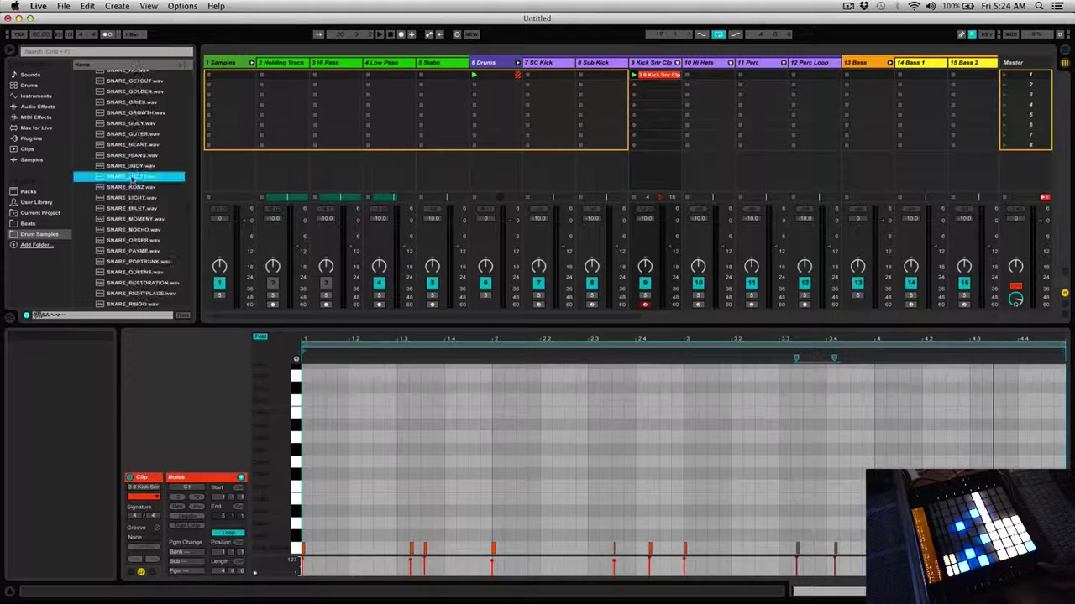
key("Down")
key("Down")
key("Down")
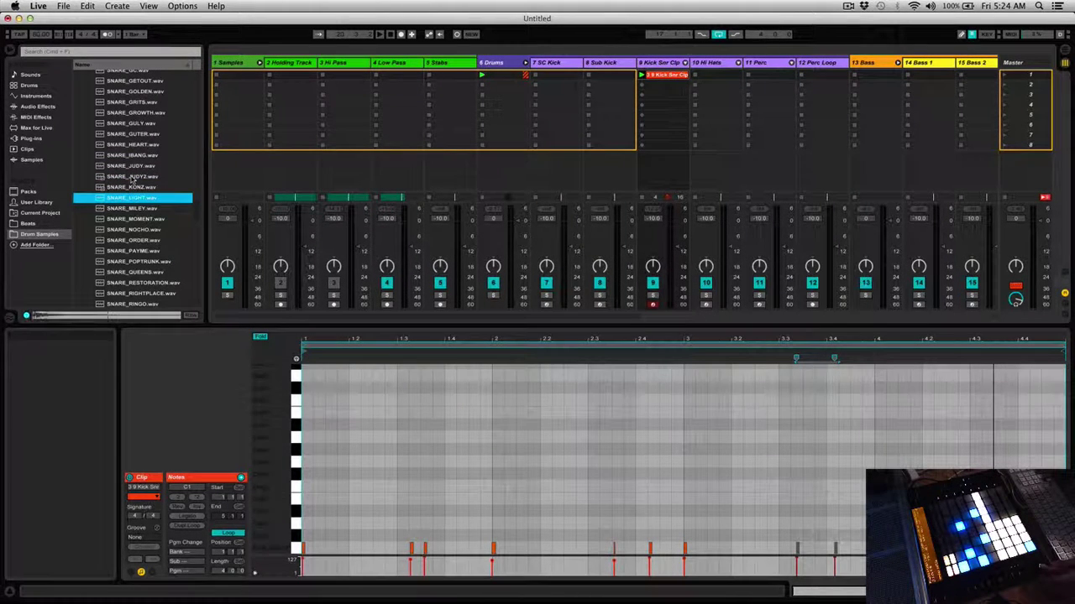
key("Down")
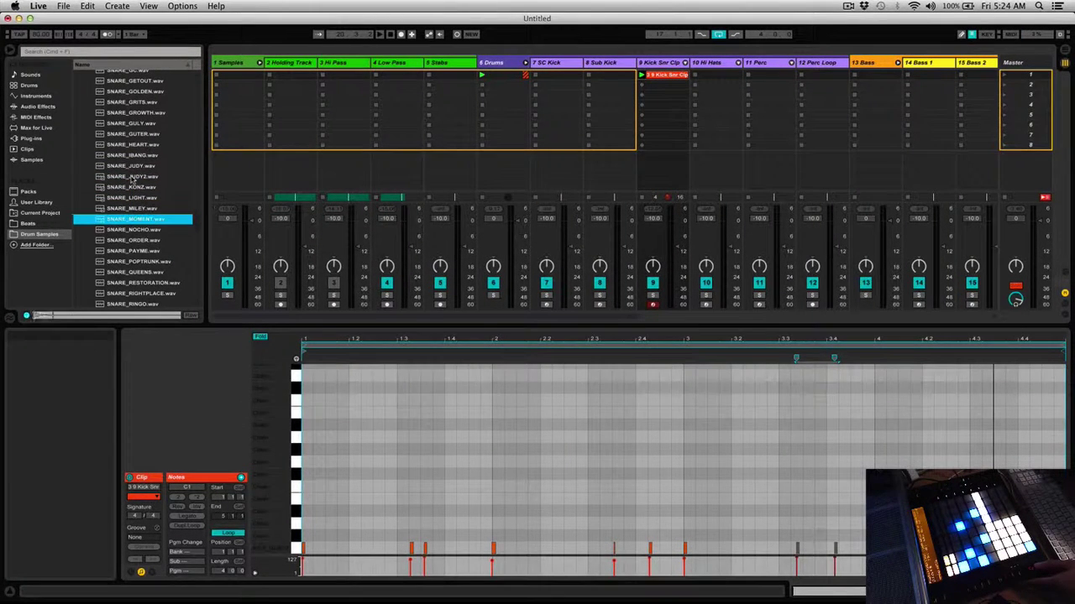
key("Down")
key("Down")
key("Down")
key("Down")
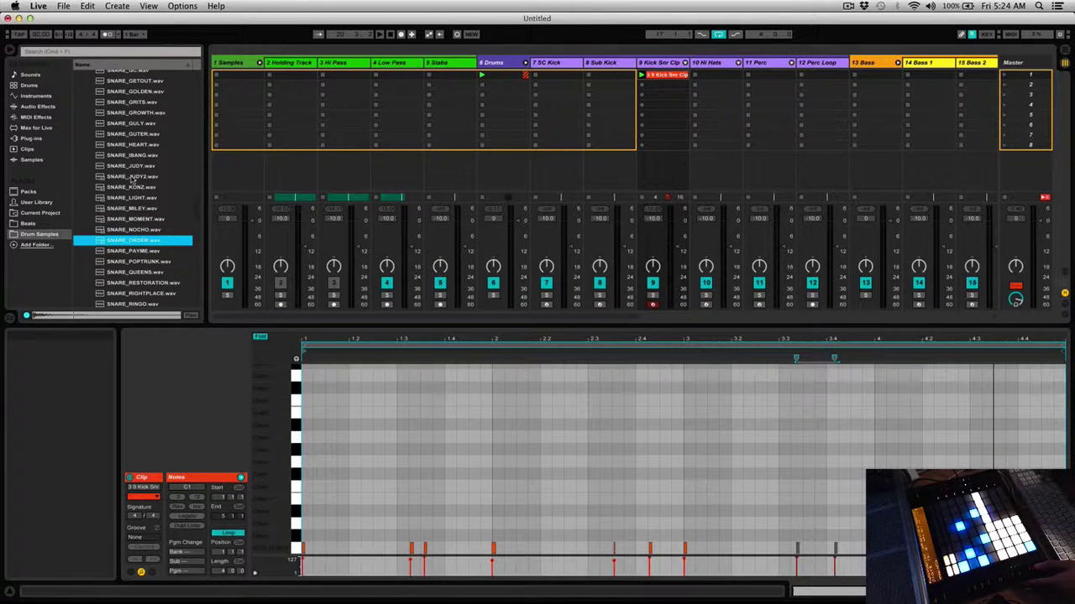
key("Down")
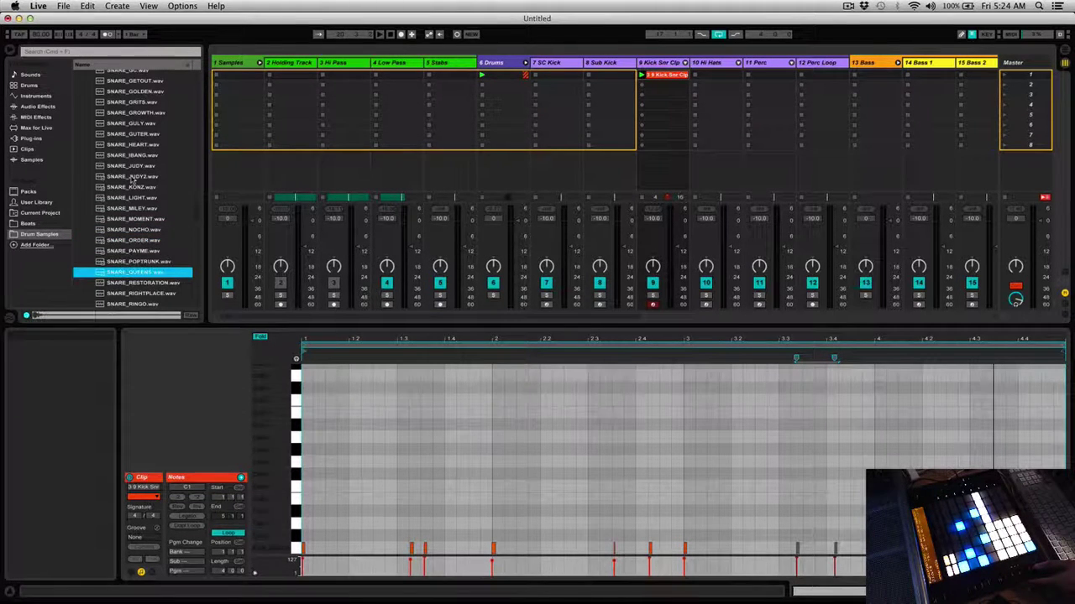
key("Down")
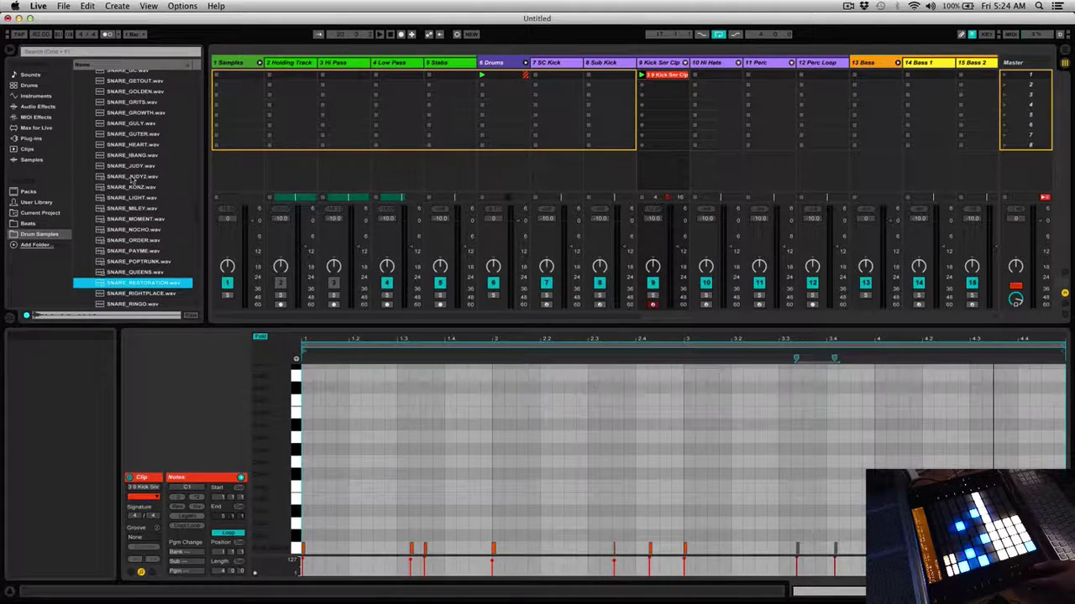
Step: Load SNARE_RESTORATION.wav onto the E1 pad of the Kick Snr Drum Rack and restart playback with the clip's notes shown
key("shift+Tab")
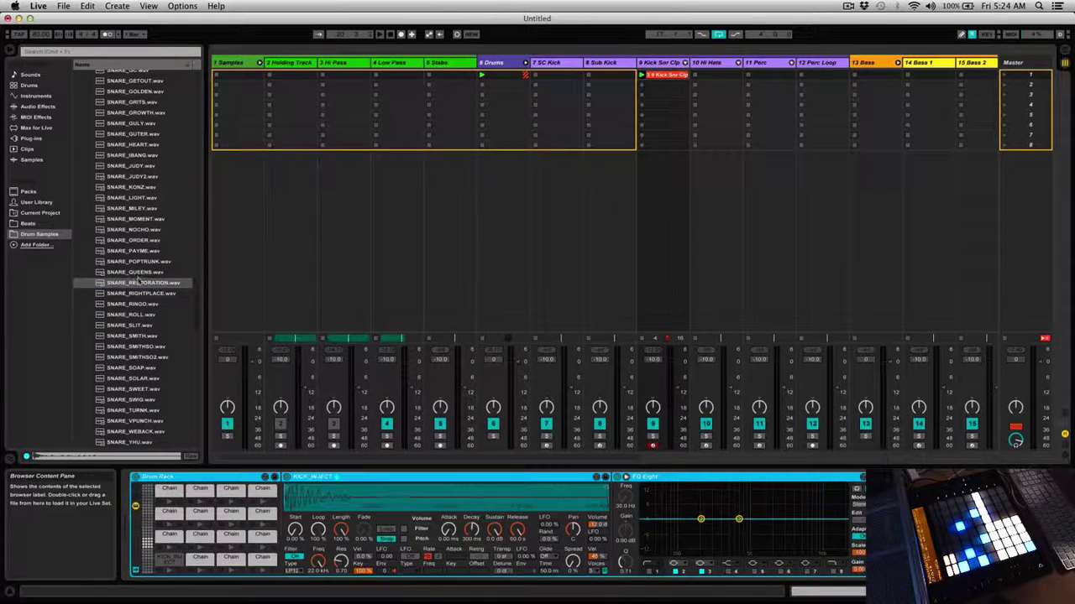
left_click_drag(139, 285, 169, 538)
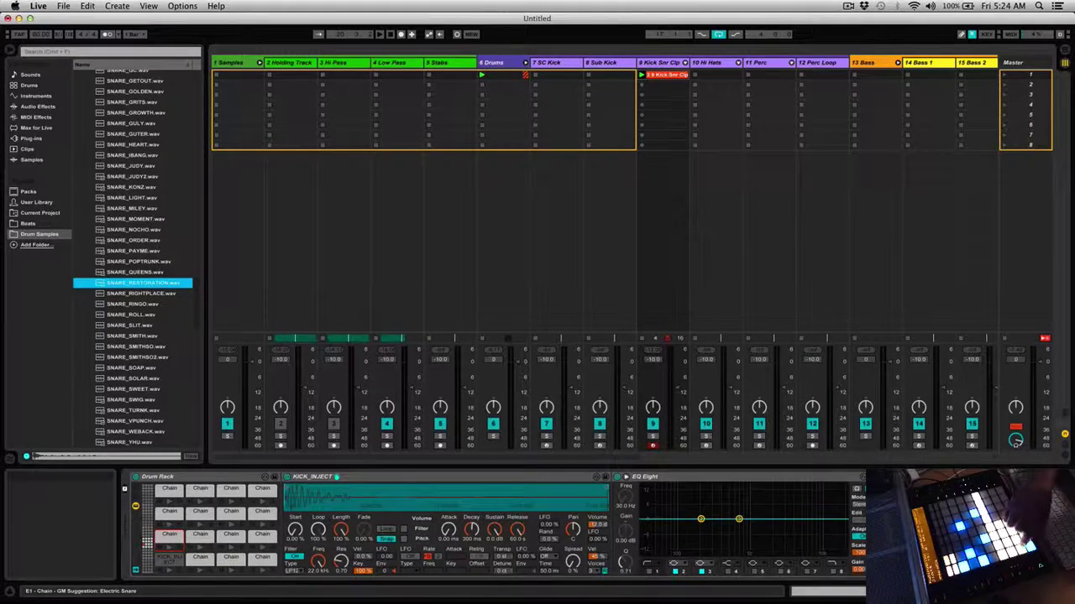
key("shift+Tab")
key("space")
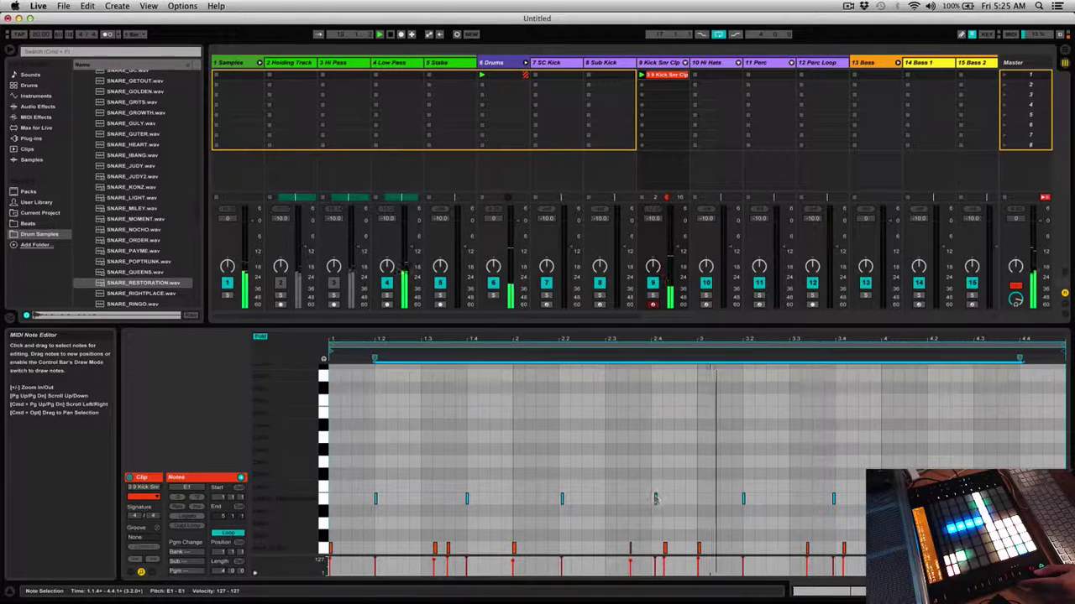
Step: Delete the first recorded snare take and clear the snare notes around 3.2 and 3.4 from the new take
key("Delete")
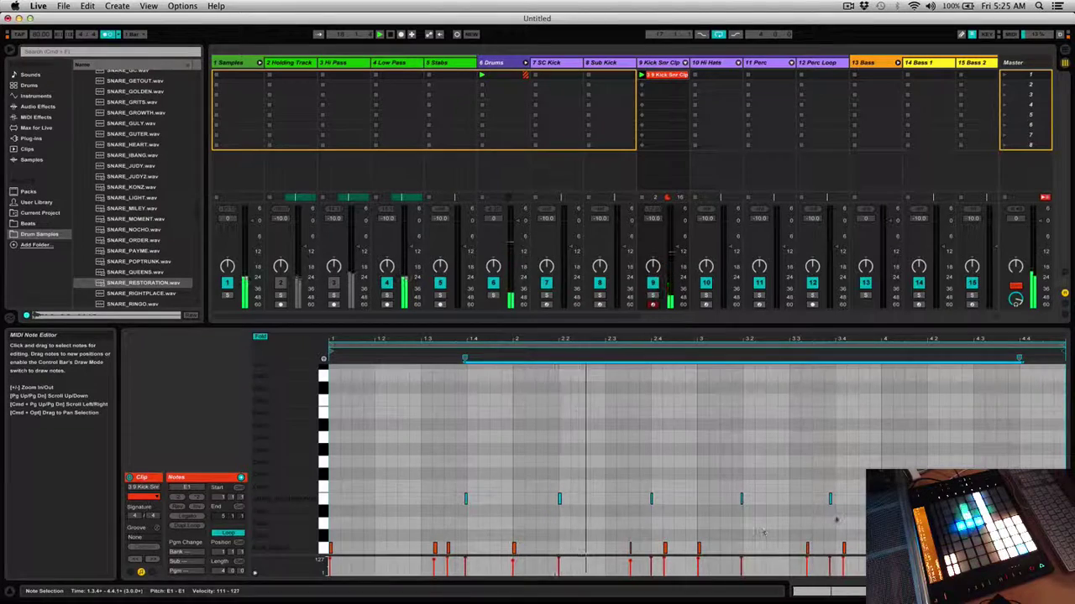
left_click(837, 518)
left_click(830, 499)
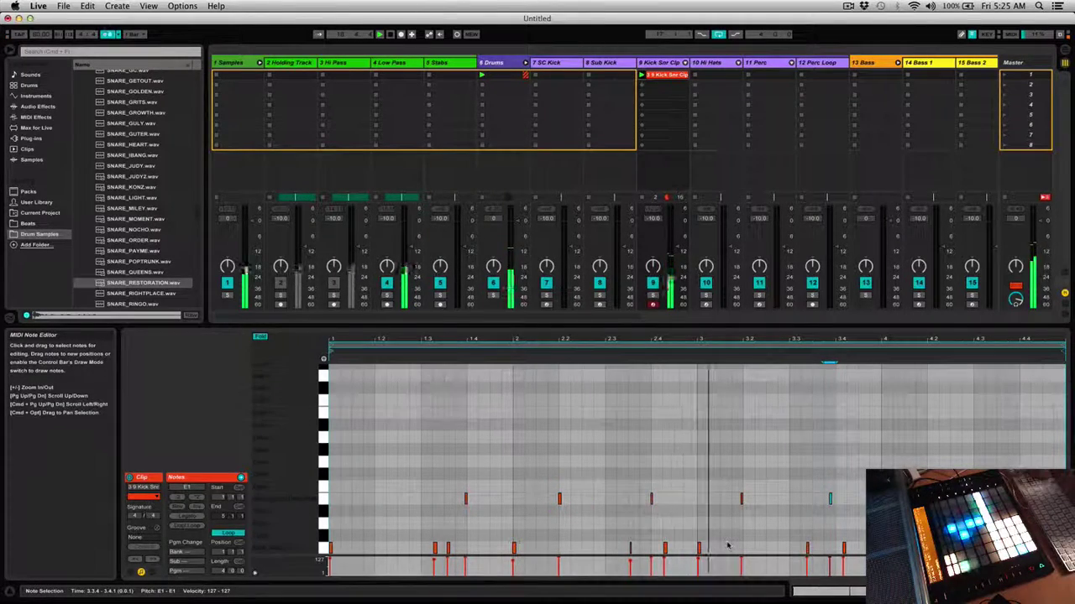
key("Delete")
key("super+z")
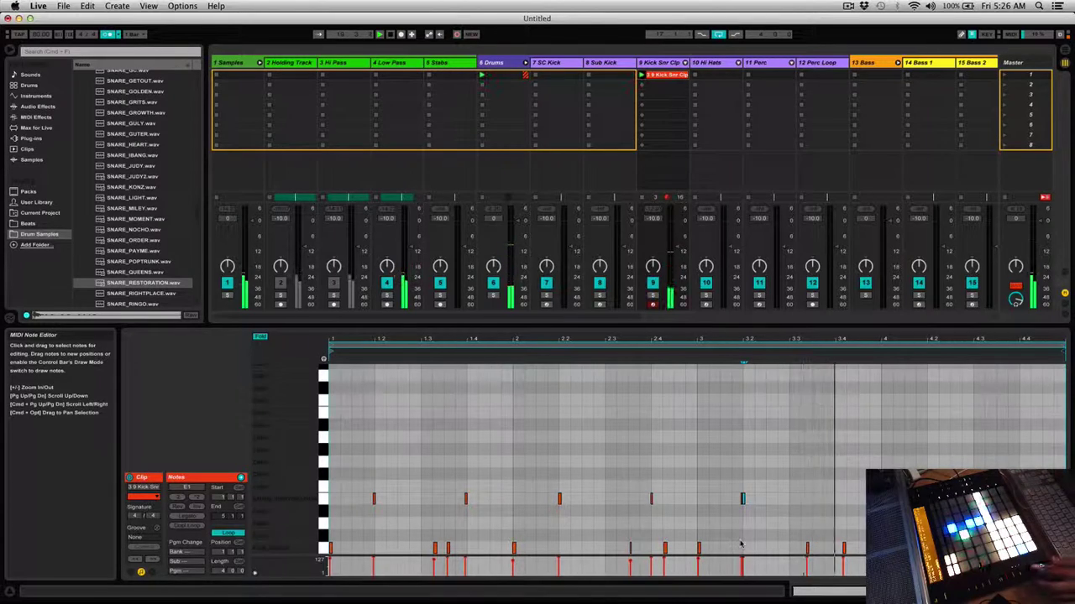
left_click_drag(760, 531, 713, 477)
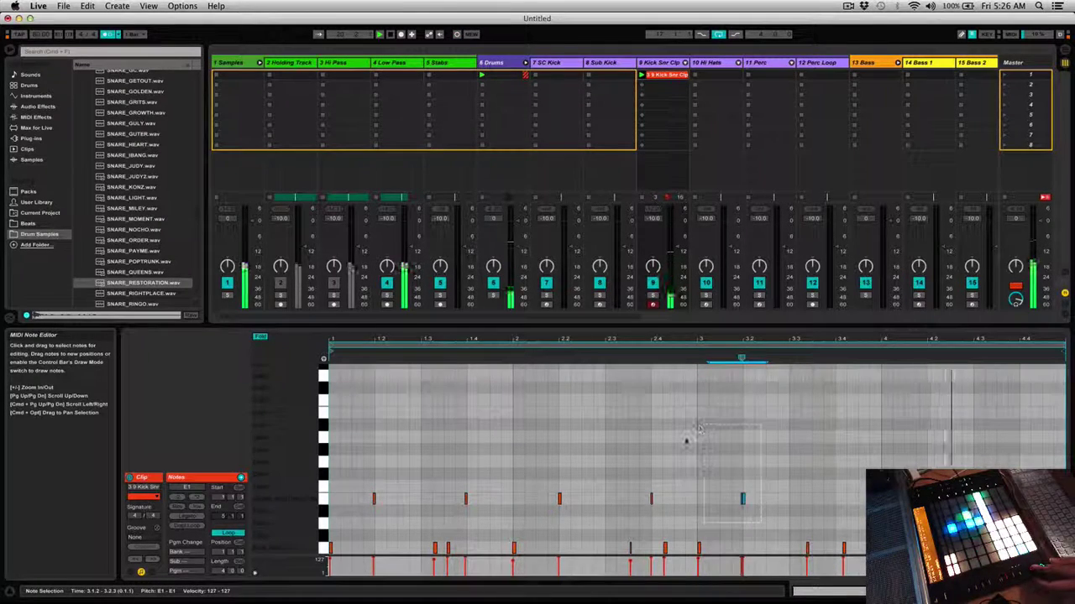
key("Delete")
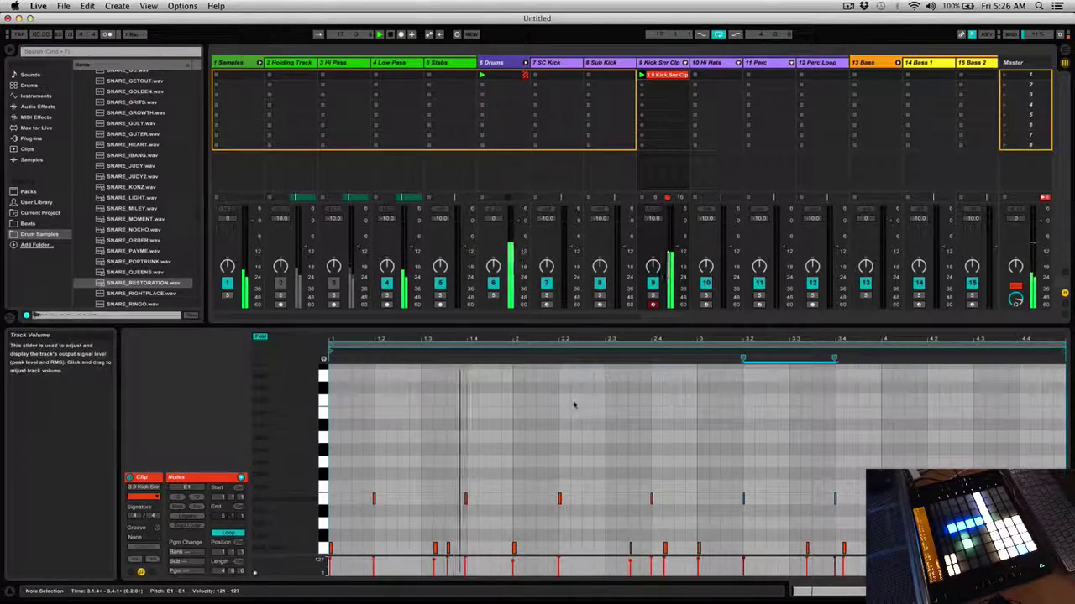
Step: Colour the Kick Snr clip purple to match its track
right_click(669, 75)
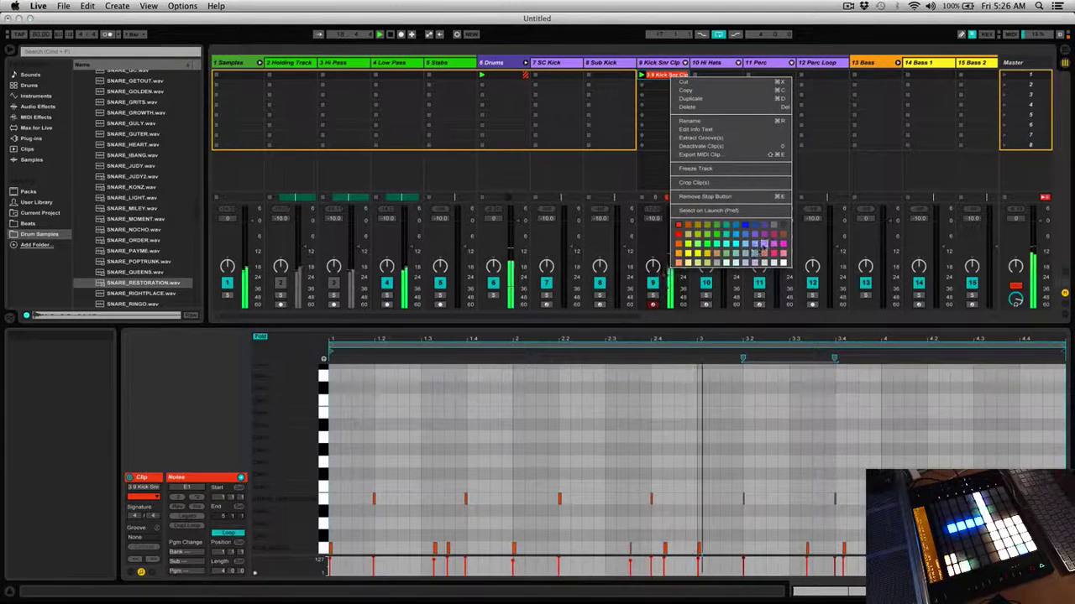
left_click(765, 253)
Step: Find SHAKER_POPTRUNK.wav in the drum samples, audition it and load it onto the Perc track
left_click(764, 63)
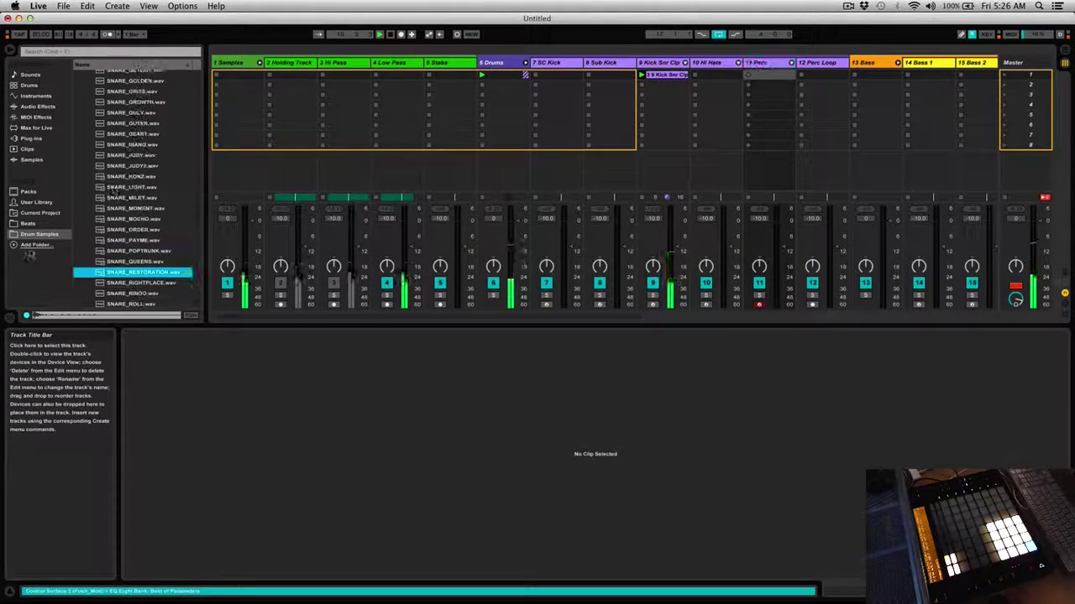
scroll(115, 202, "down", 10)
scroll(115, 191, "up", 15)
scroll(114, 192, "up", 10)
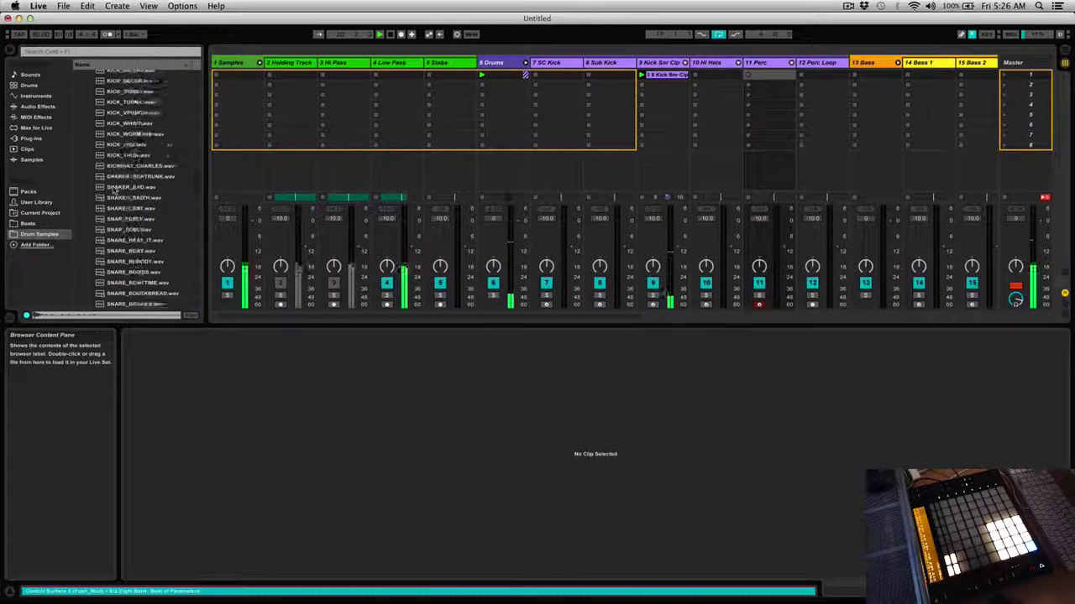
scroll(114, 191, "down", 3)
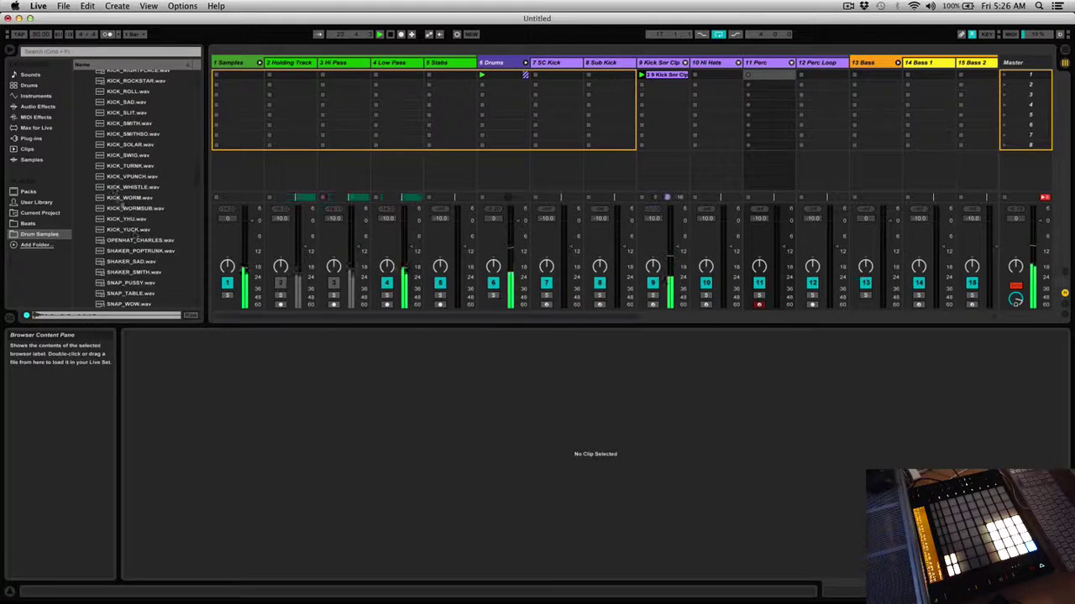
left_click(147, 254)
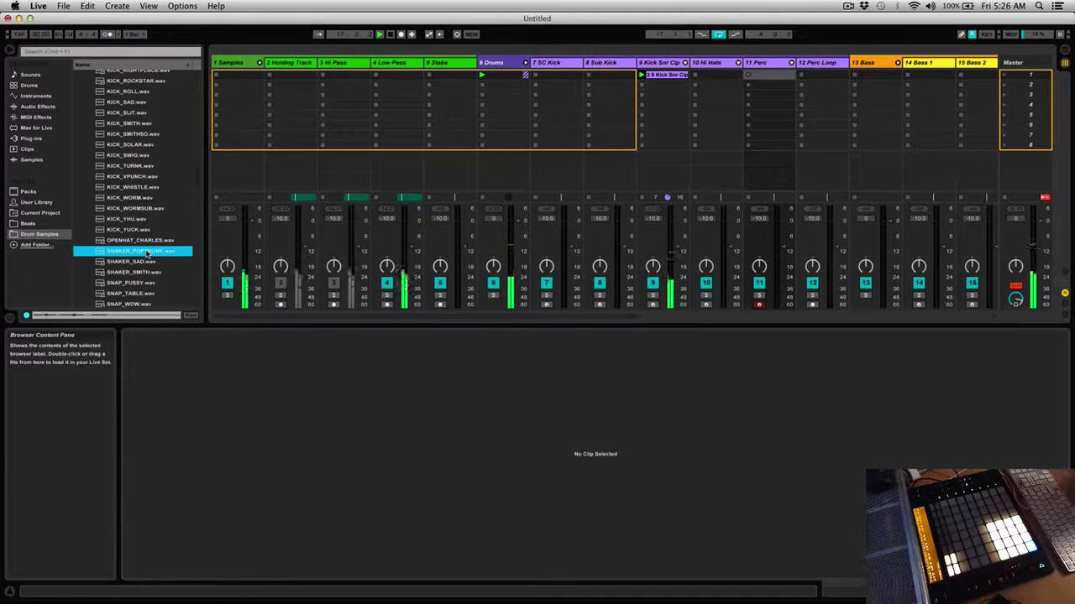
double_click(143, 252)
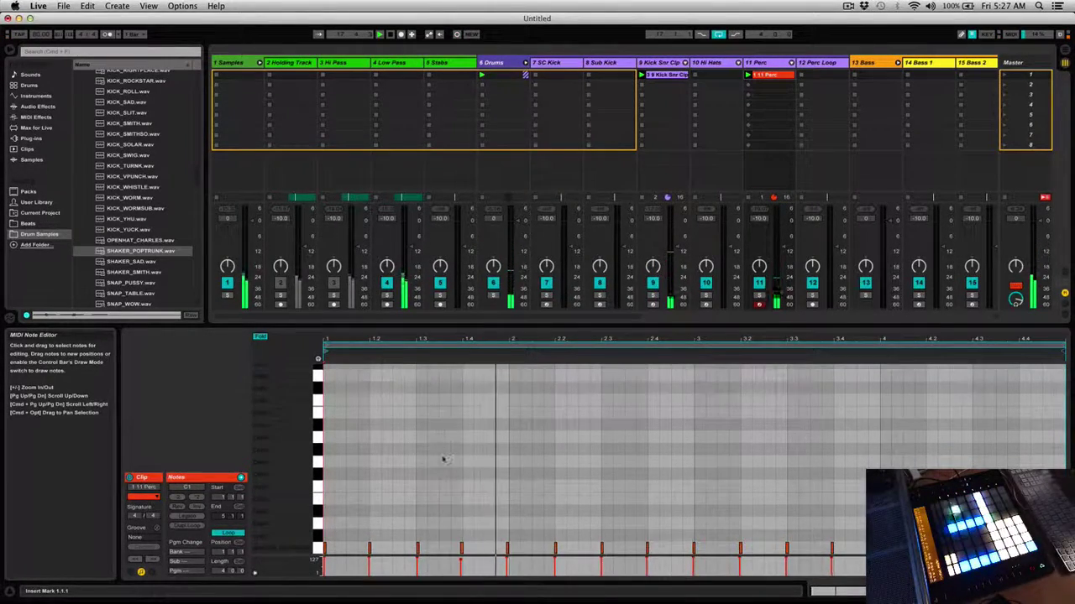
Step: Transpose the Perc track's shaker sample to -5 st and cut its lows below about 600 Hz with EQ Eight's first band
key("shift+Tab")
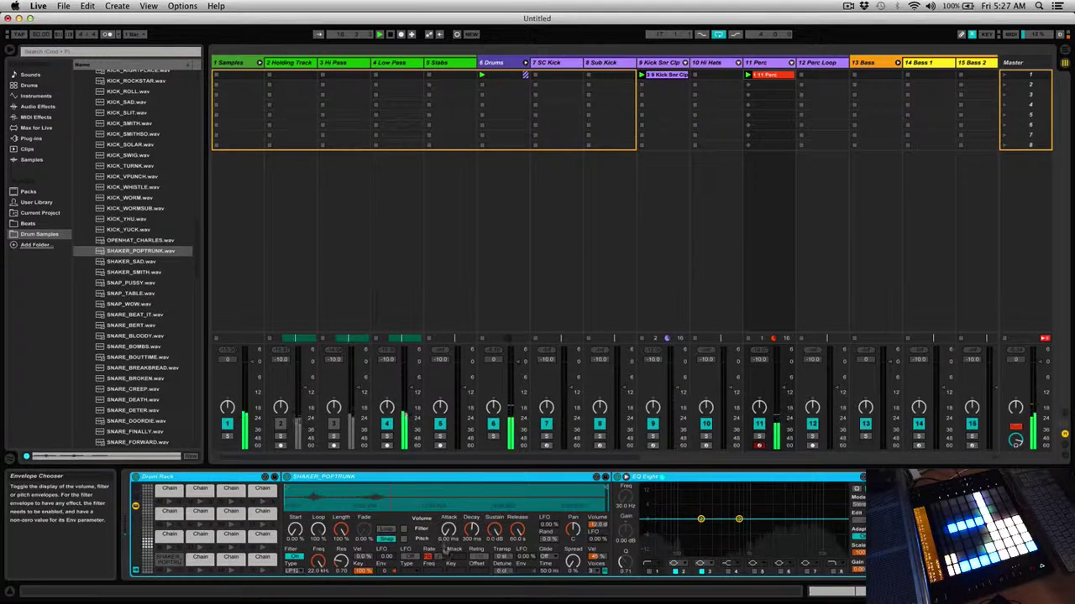
left_click(502, 558)
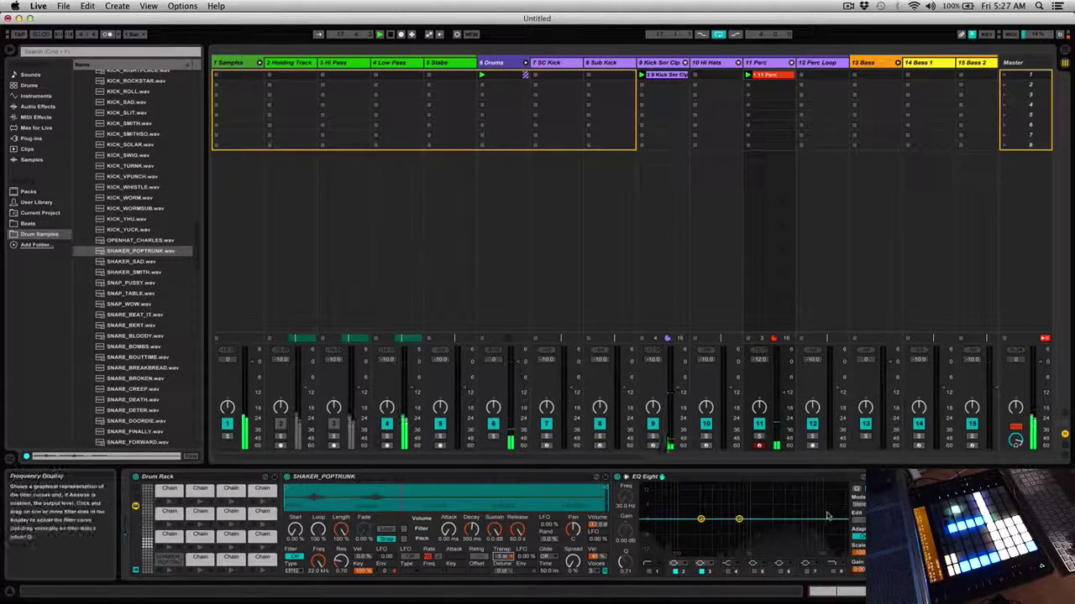
scroll(821, 519, "right", 5)
scroll(343, 506, "left", 3)
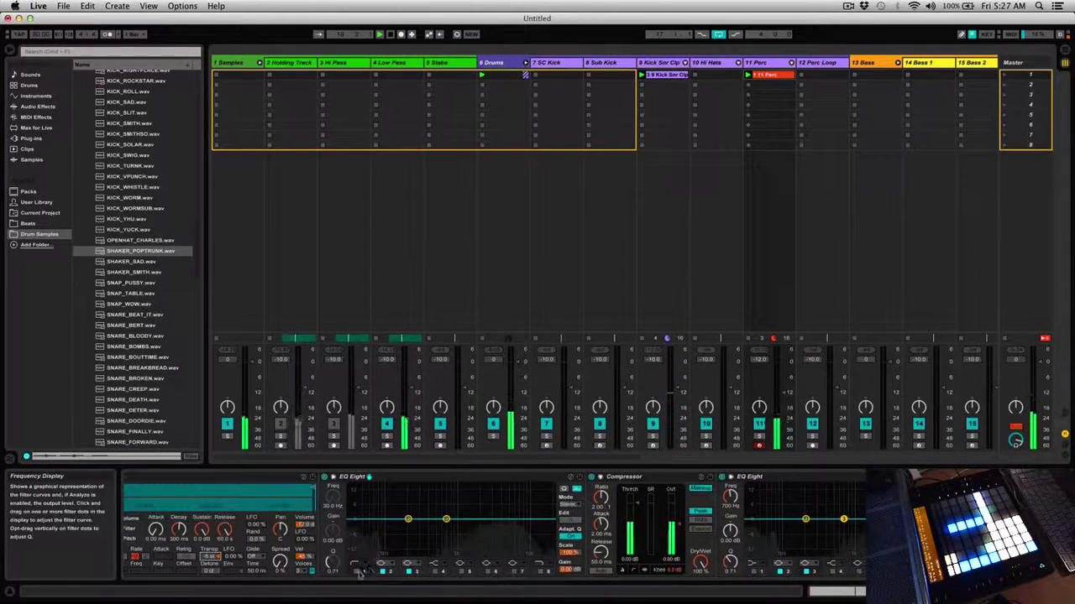
left_click_drag(342, 506, 342, 484)
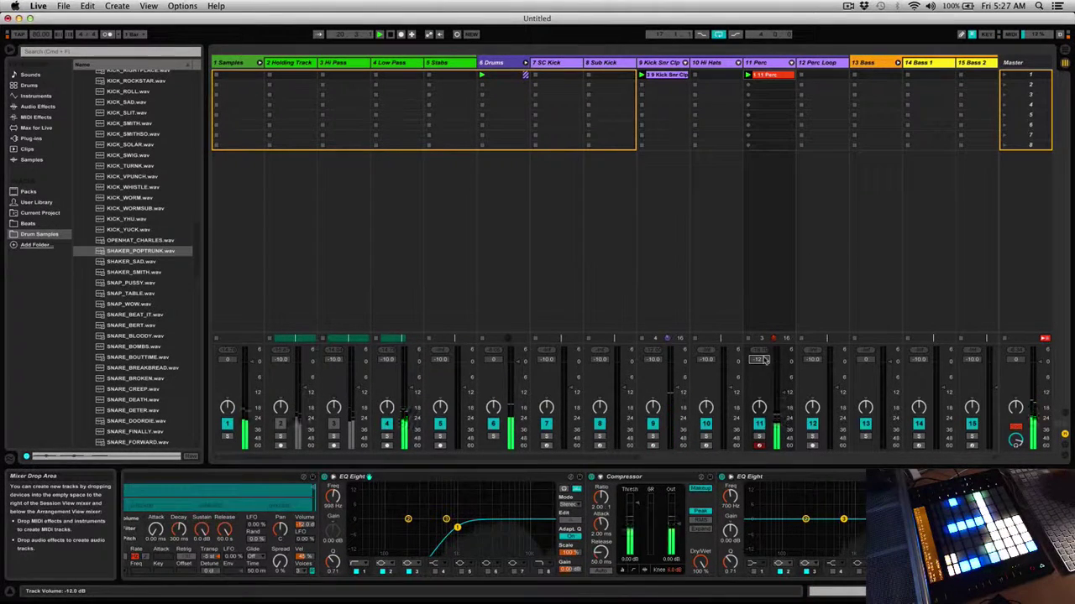
Step: Set the Perc track volume to -14 dB and colour its clip purple
left_click_drag(763, 359, 745, 398)
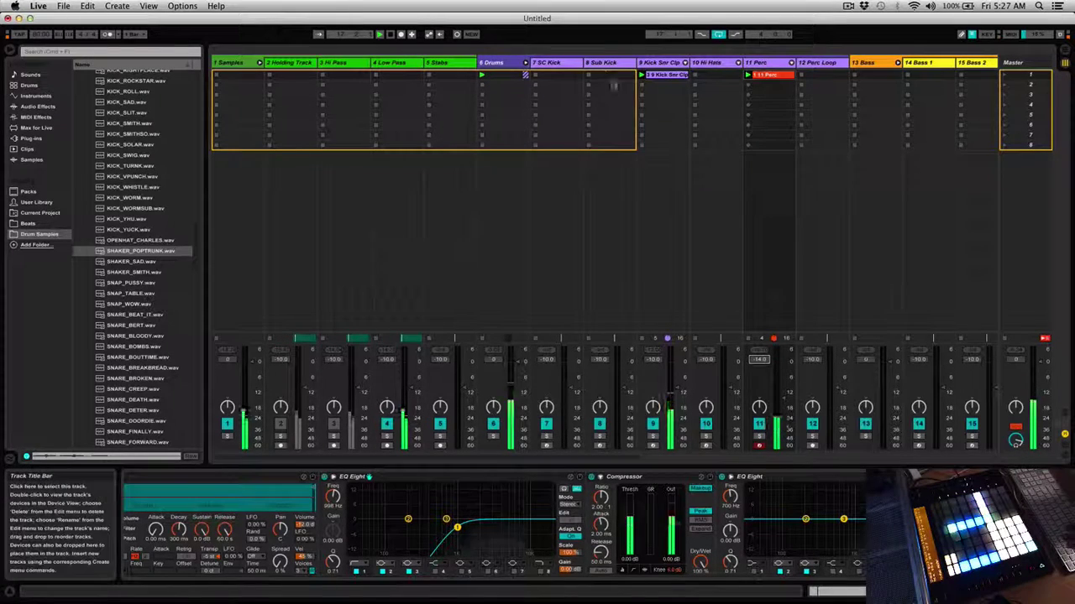
right_click(775, 74)
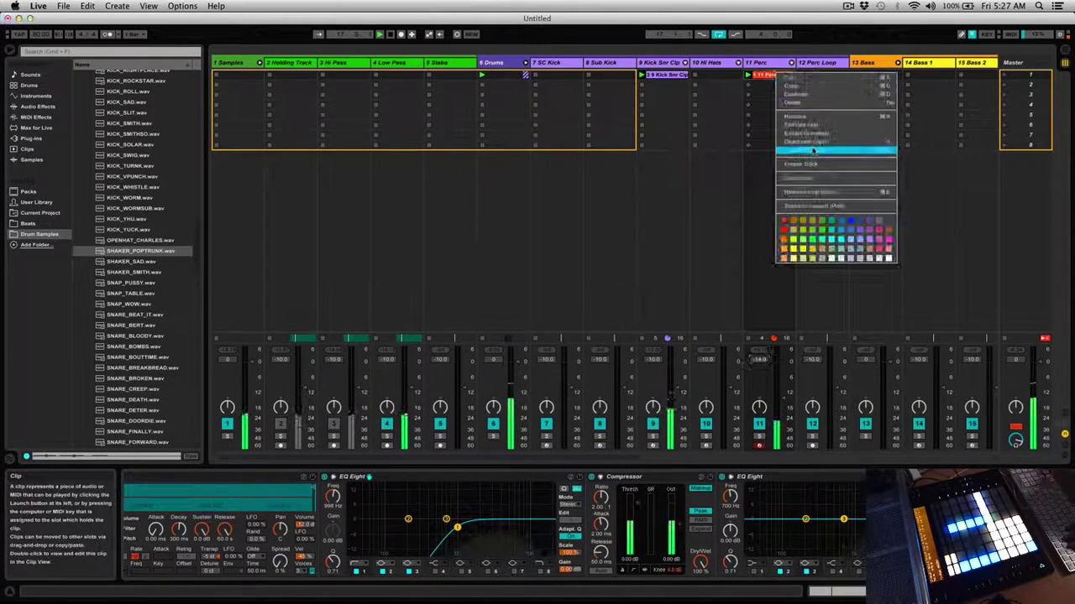
left_click(860, 239)
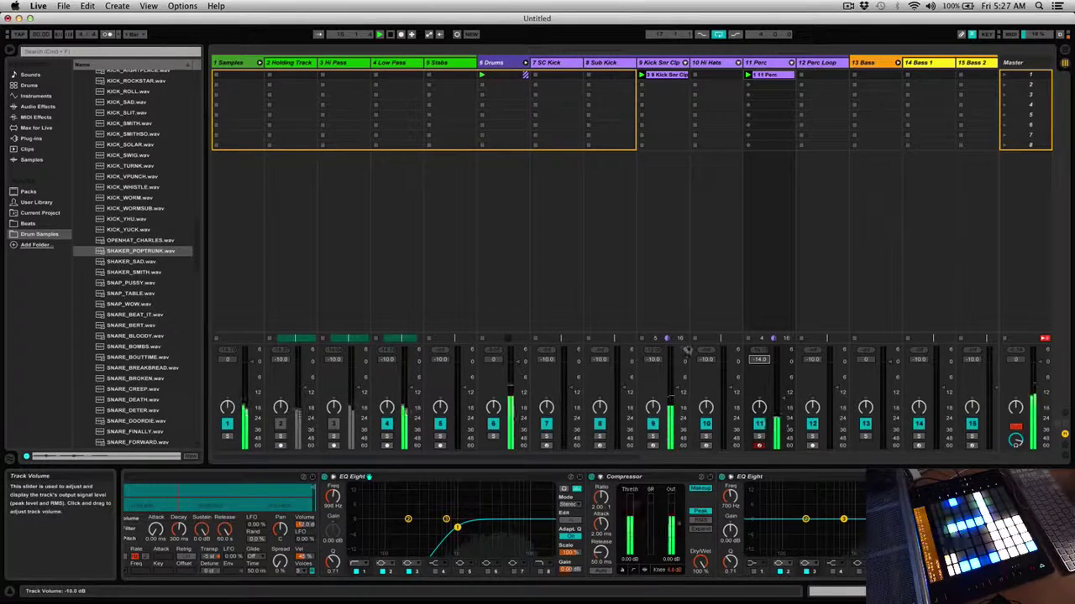
Step: Check the Kick Snr track's effects chain and volume, and set the Perc track volume to -17 dB
left_click(638, 243)
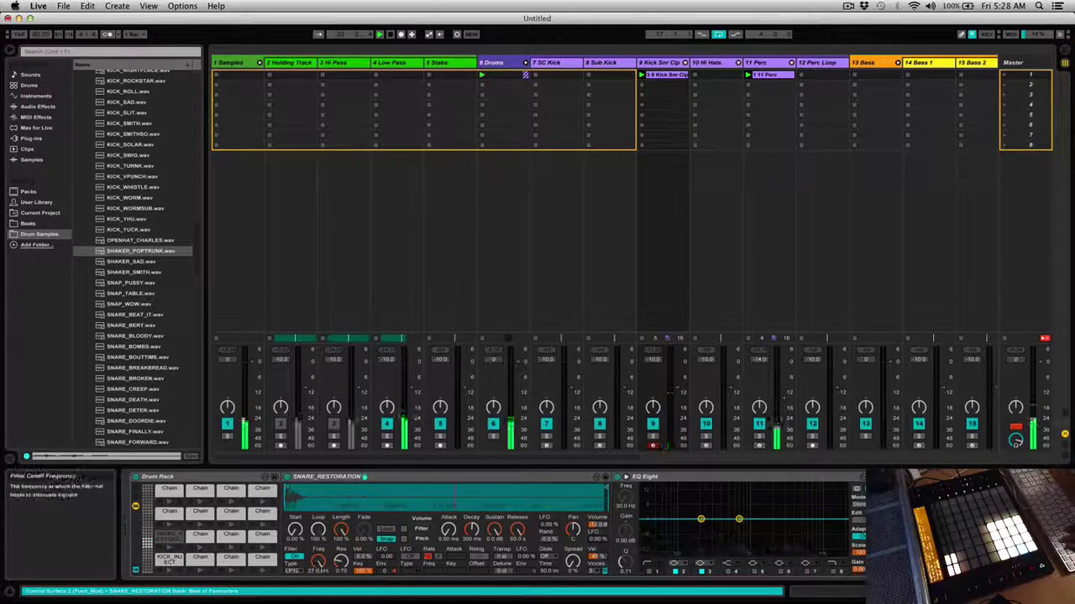
scroll(724, 551, "right", 5)
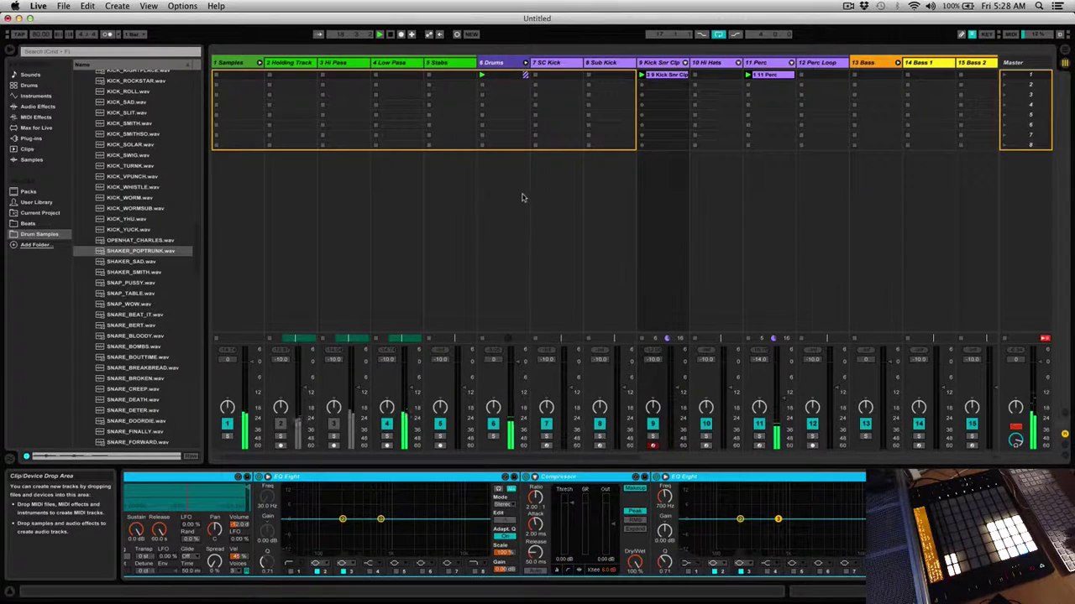
left_click(652, 360)
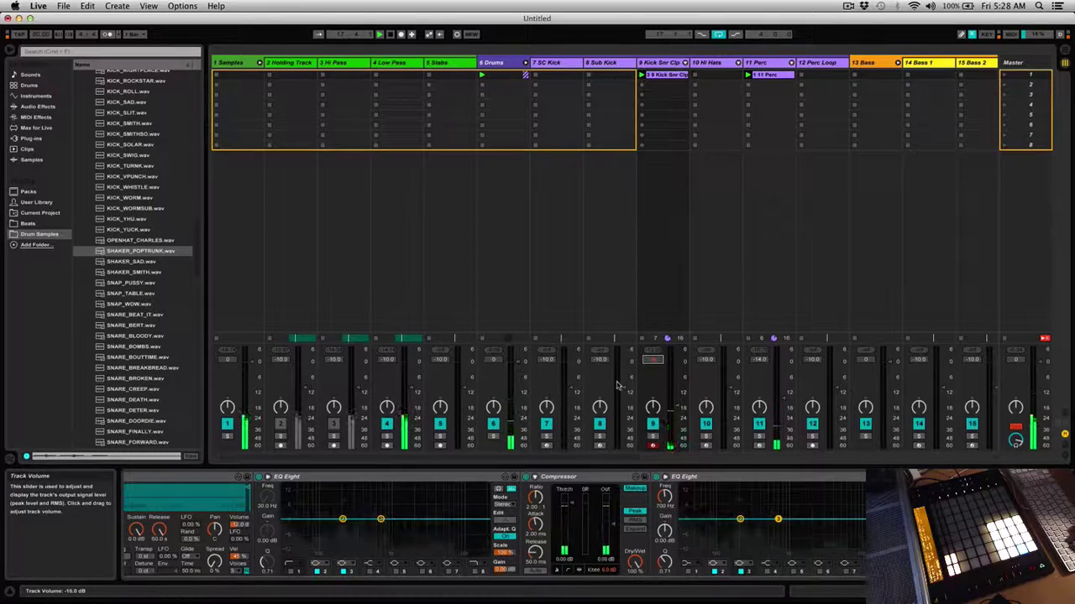
left_click_drag(761, 360, 836, 368)
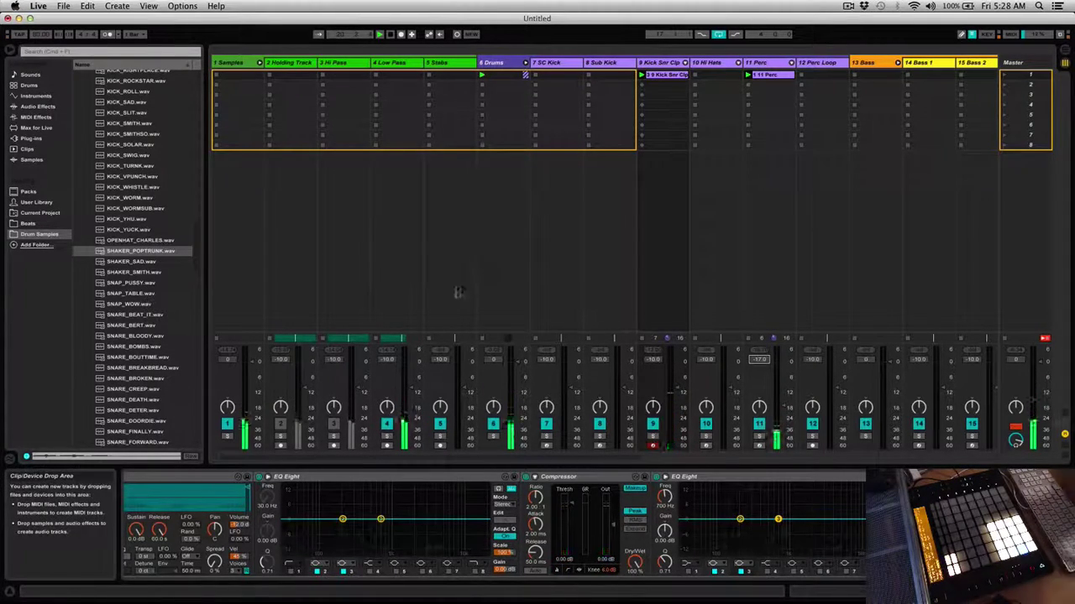
Step: Audition the tambourine samples and load TAMBO_FUNK.wav onto the pad above the shaker in the Perc track's Drum Rack
left_click(285, 477)
scroll(283, 542, "left", 5)
scroll(284, 542, "left", 2)
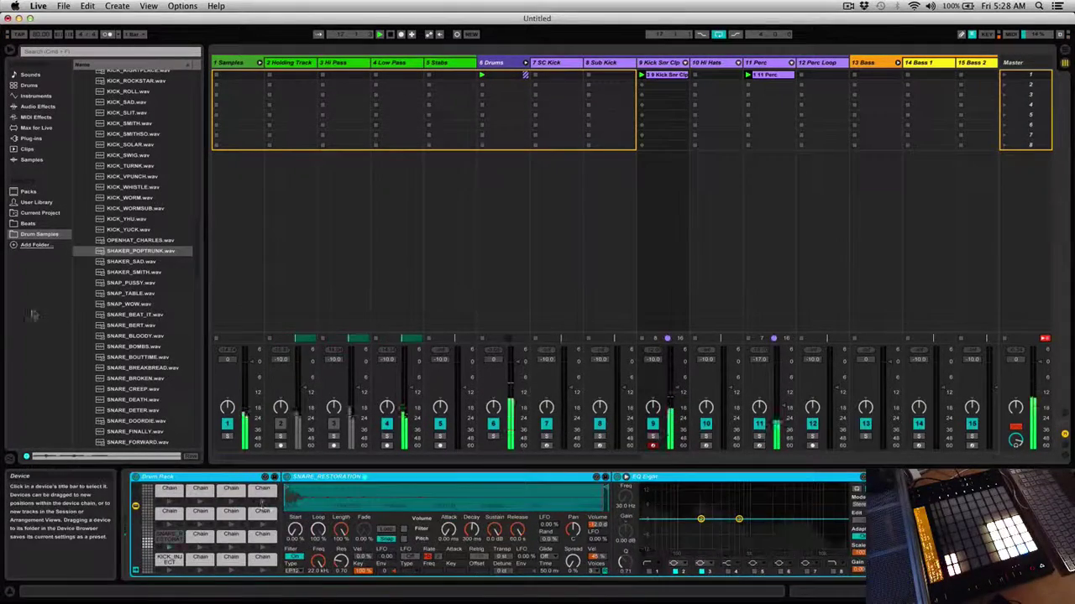
scroll(135, 319, "down", 10)
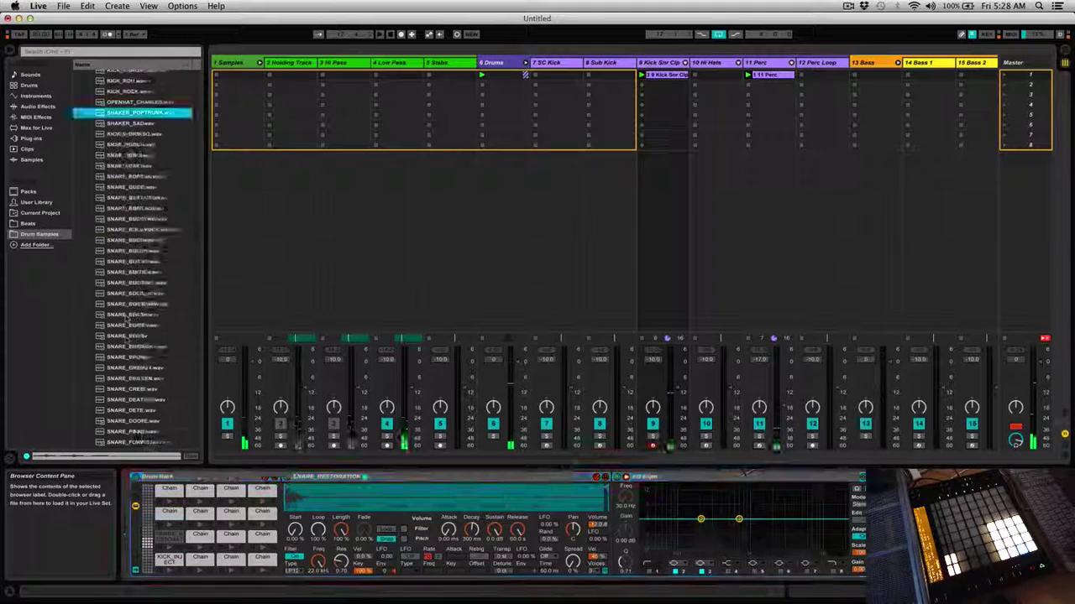
left_click(148, 378)
left_click(146, 369)
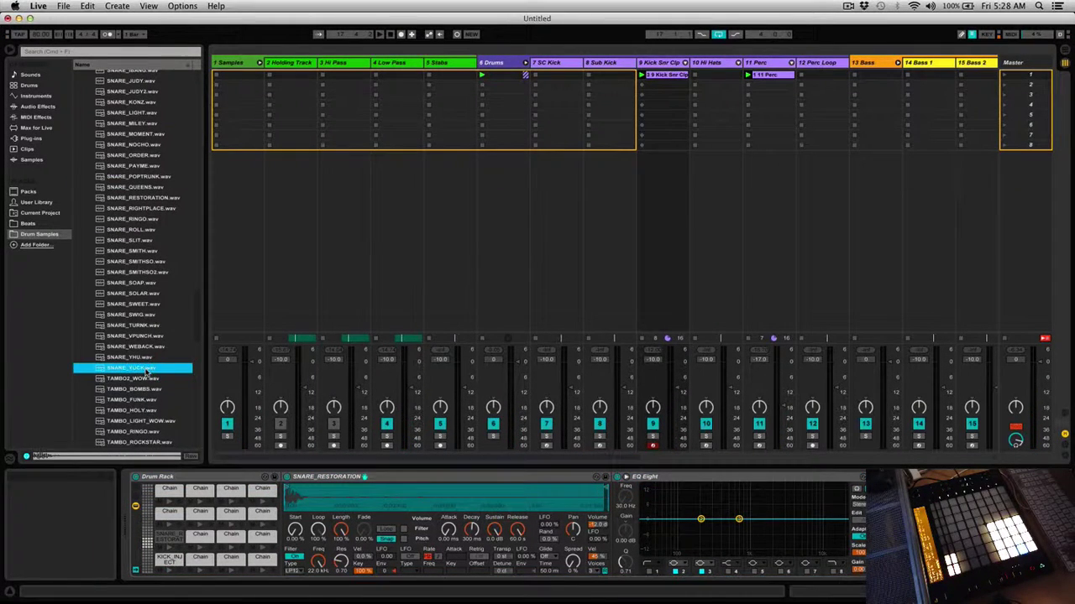
left_click(146, 389)
left_click(149, 401)
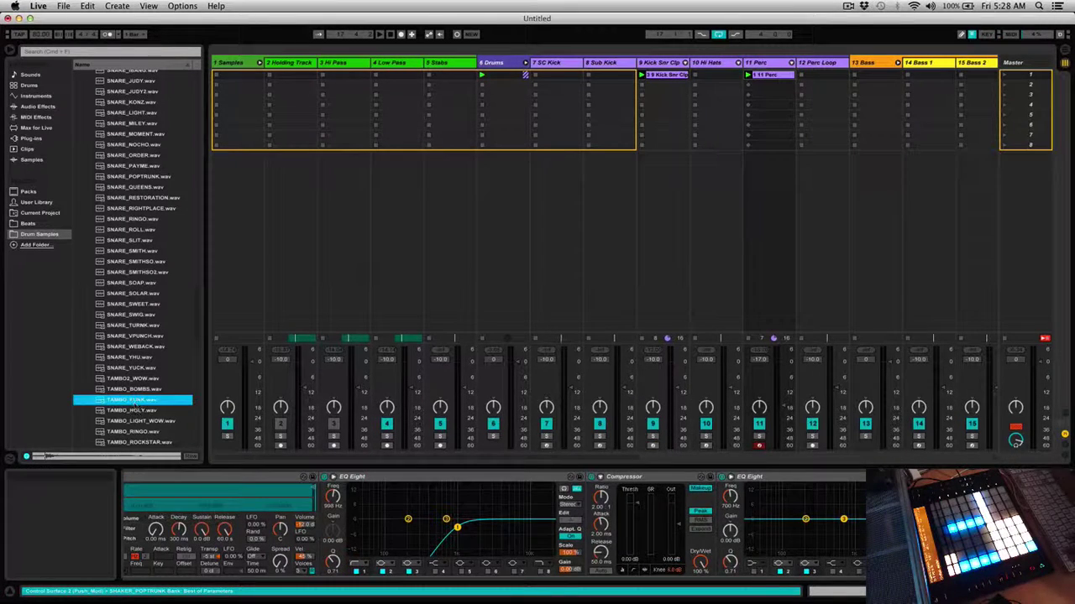
left_click_drag(110, 402, 171, 537)
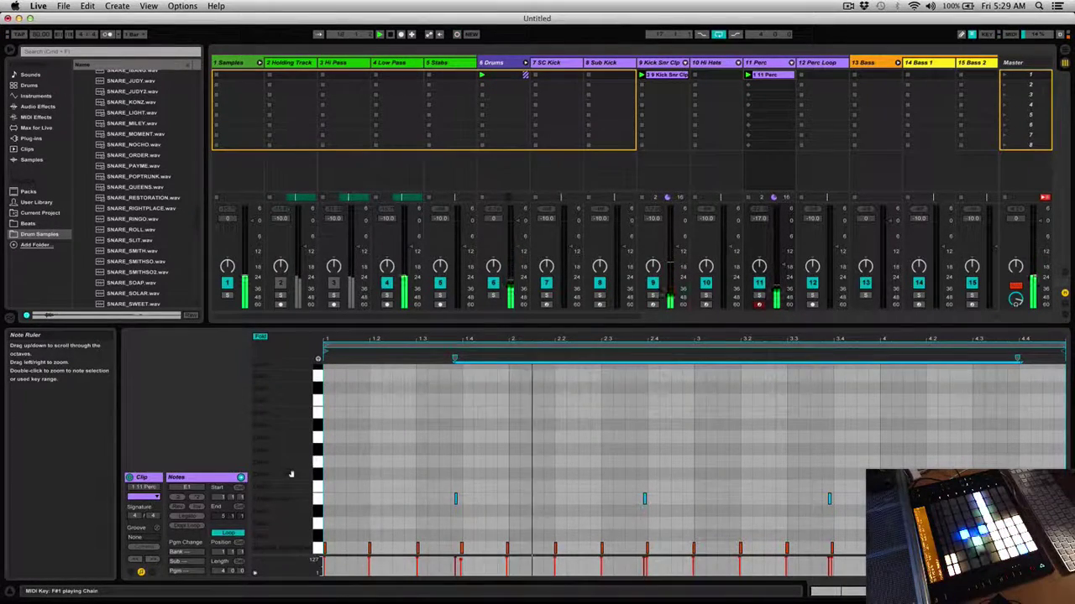
Step: Select the Hi Hats track and locate the HIHAT samples in the drum samples folder
key("shift+Tab")
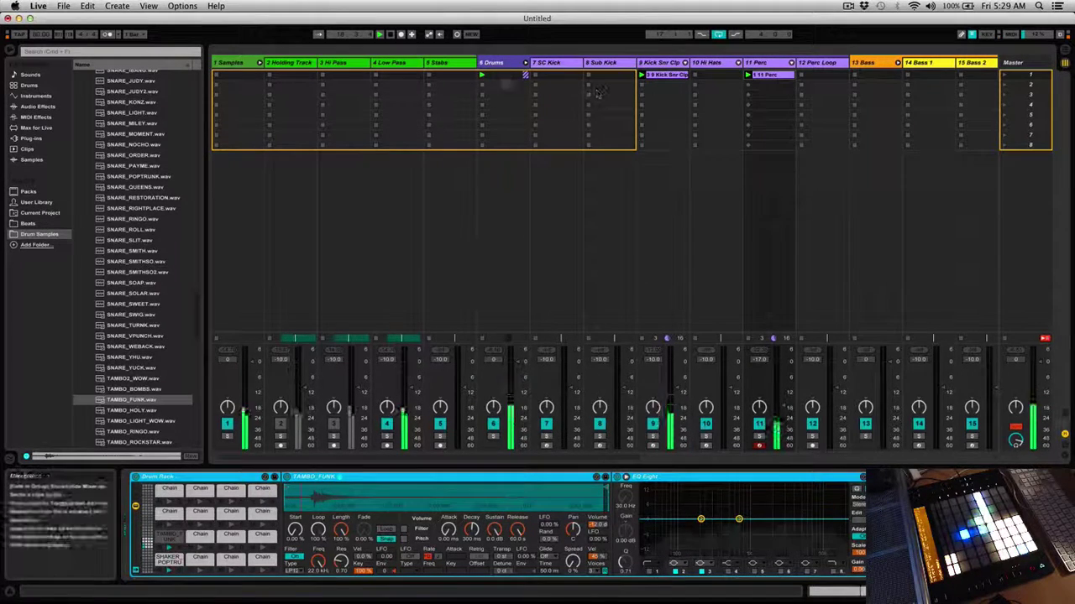
left_click(494, 435)
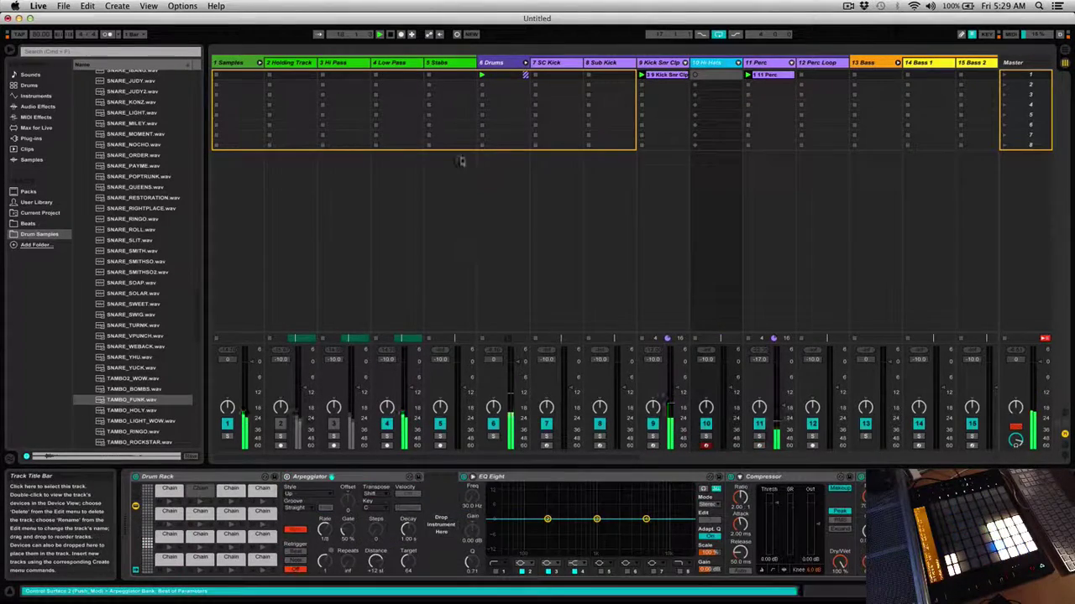
left_click(708, 69)
scroll(147, 208, "up", 8)
scroll(147, 207, "up", 15)
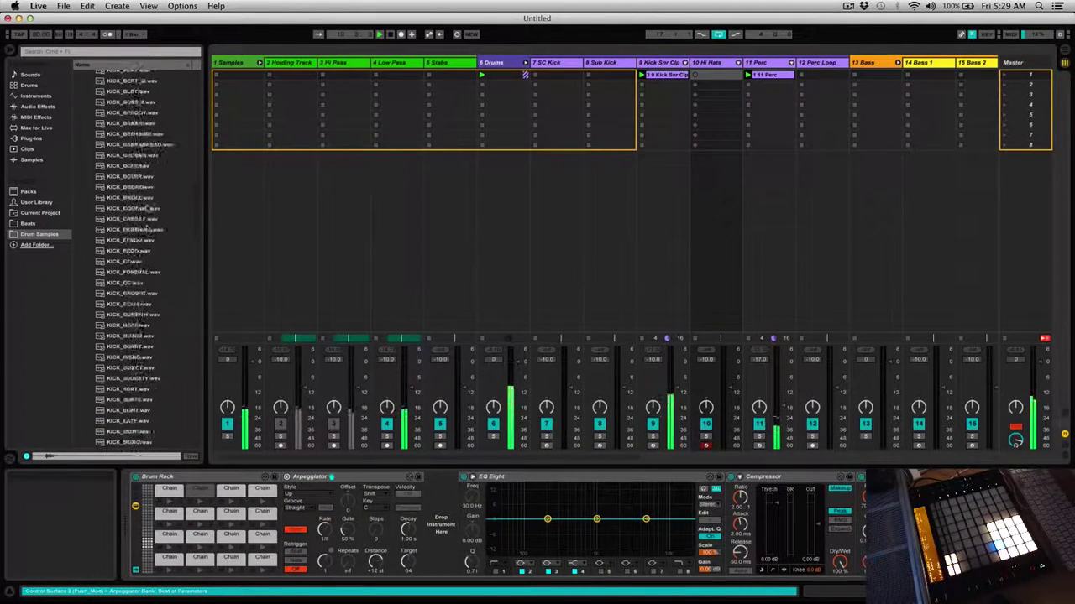
scroll(148, 208, "down", 8)
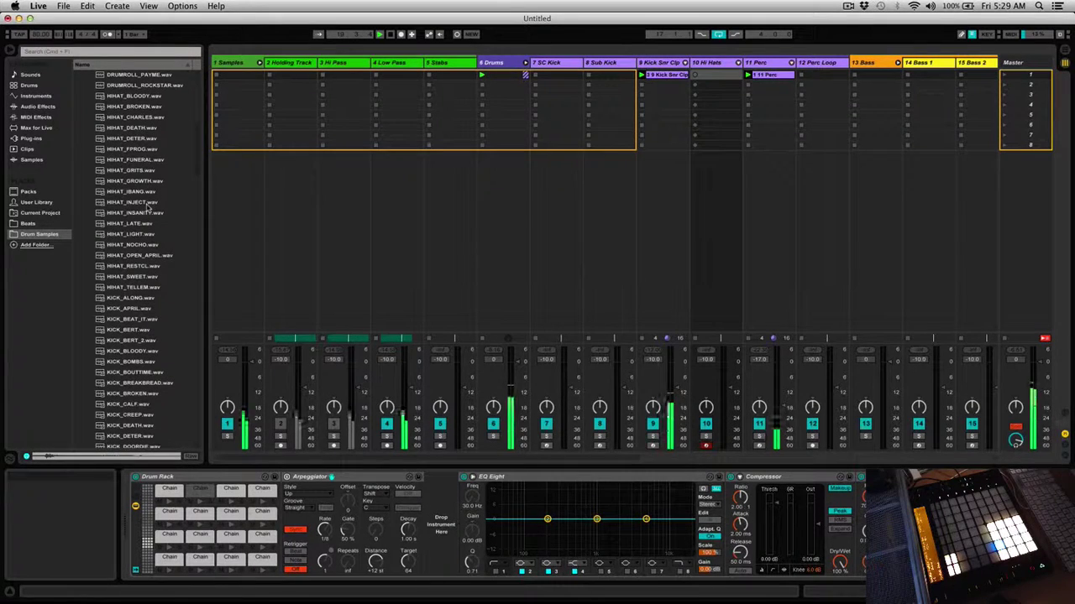
Step: Audition the hi-hat samples, including HIHAT_LIGHT, HIHAT_LATE, HIHAT_TELLEM and HIHAT_SWEET
left_click(145, 255)
left_click(145, 245)
left_click(146, 234)
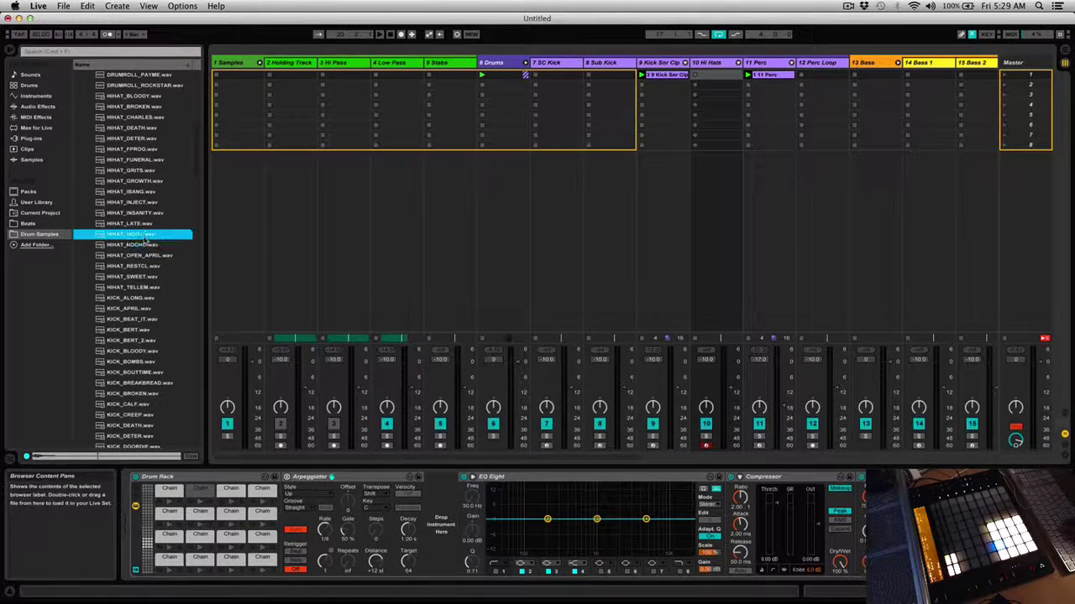
left_click(146, 224)
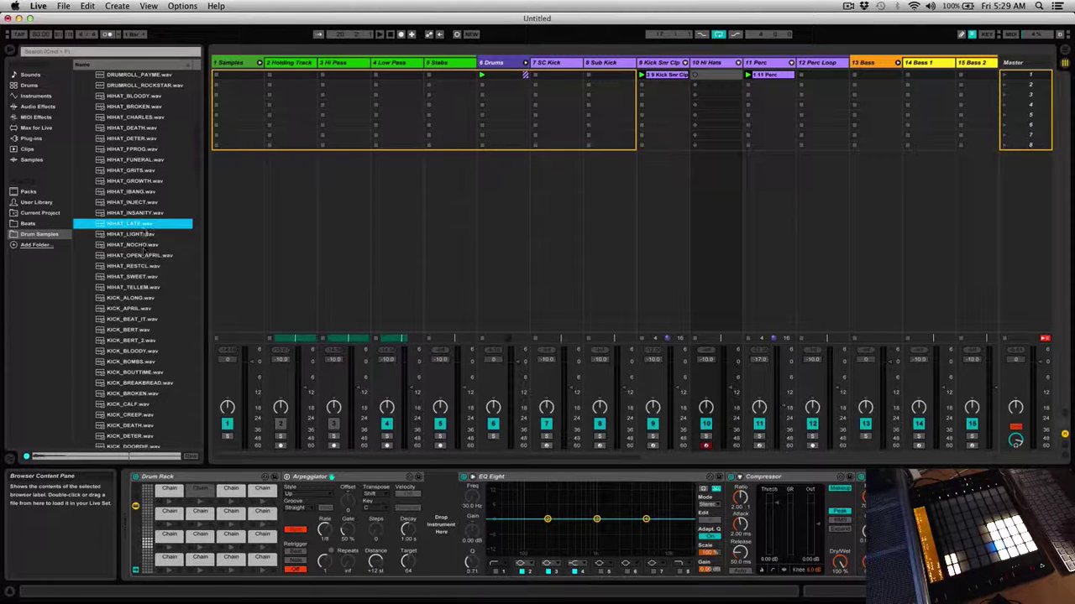
left_click(150, 287)
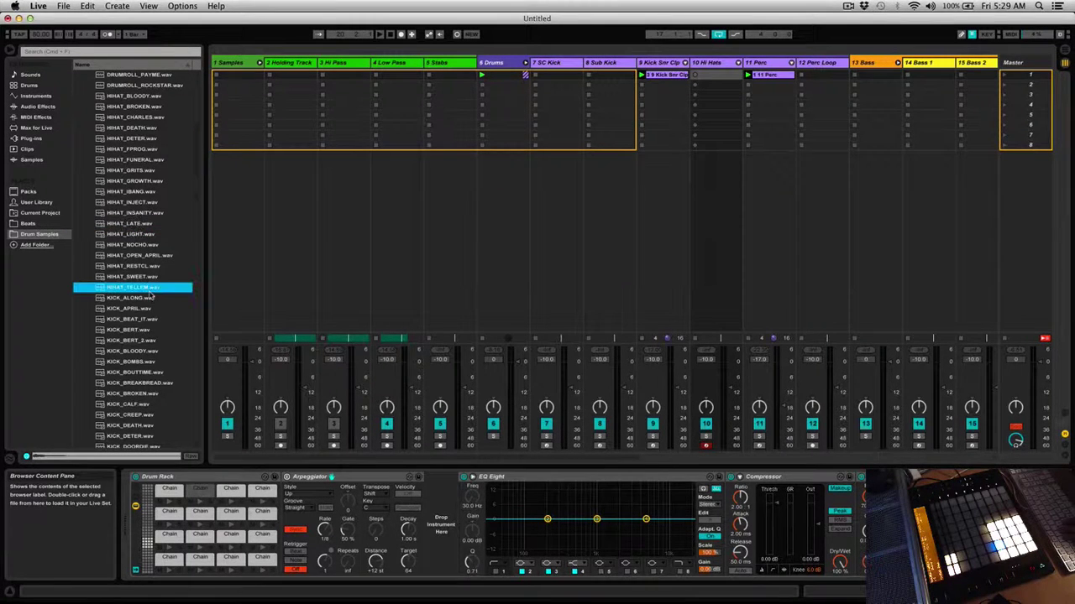
key("Up")
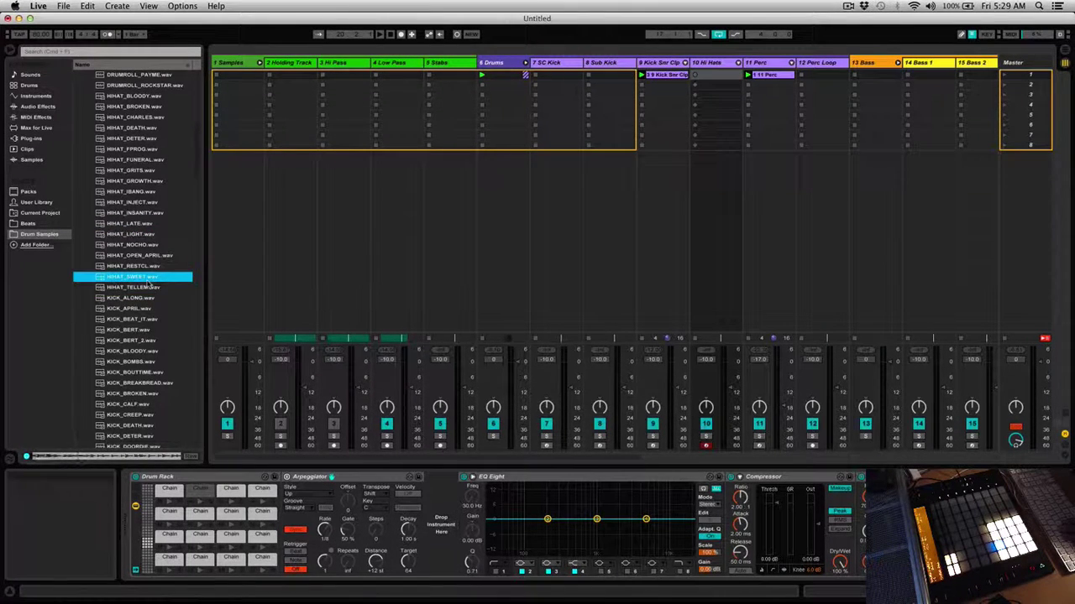
key("Down")
key("Down")
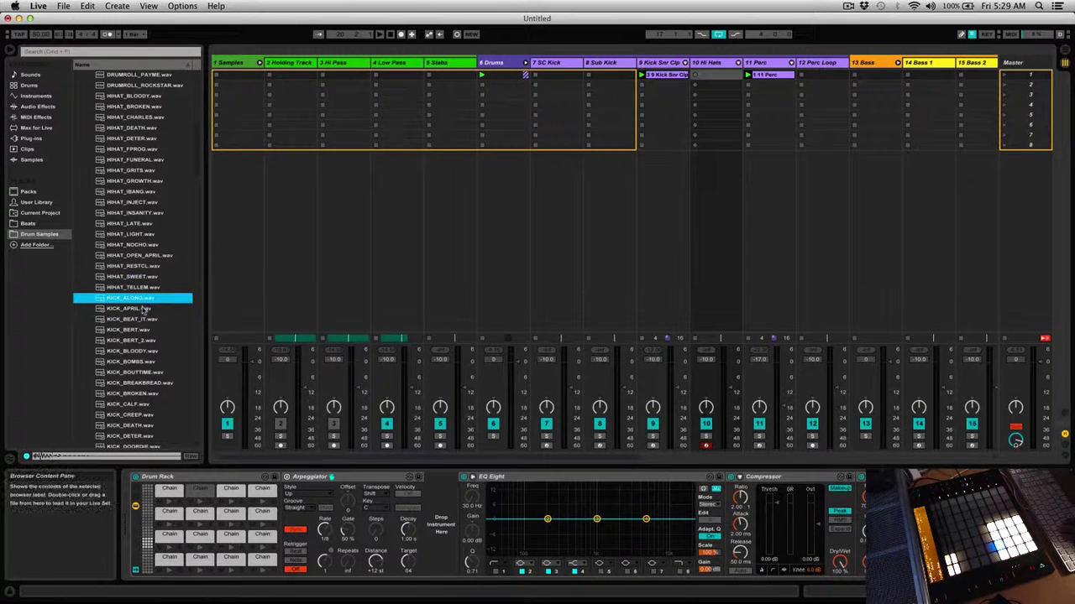
key("Down")
Step: Compare the remaining hi-hat samples and load HIHAT_LATE.wav onto the C1 pad of the Hi Hats track's Drum Rack
left_click(144, 280)
left_click(147, 266)
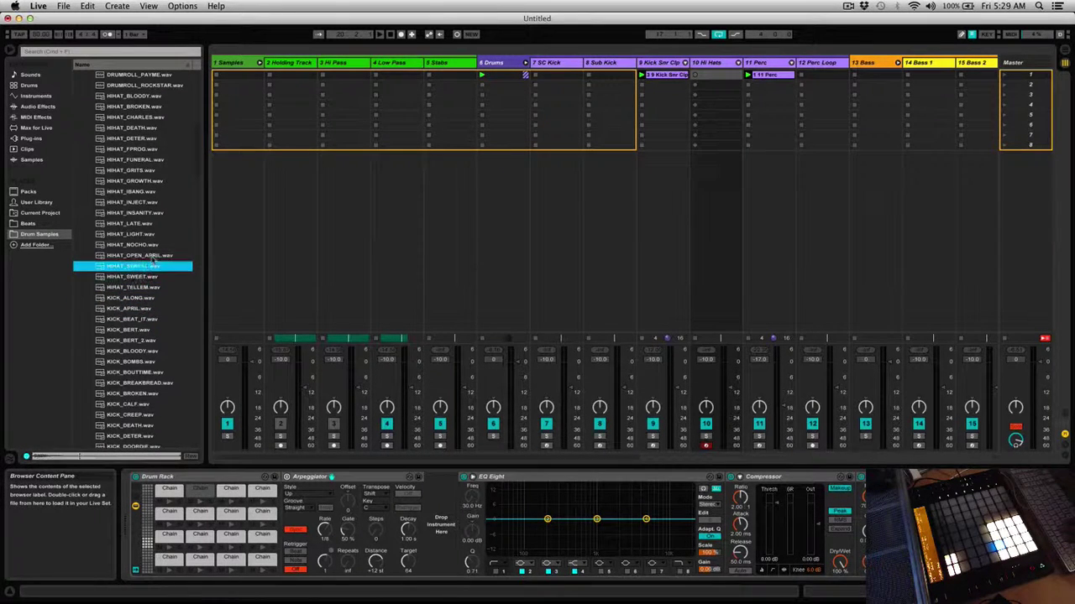
left_click(154, 256)
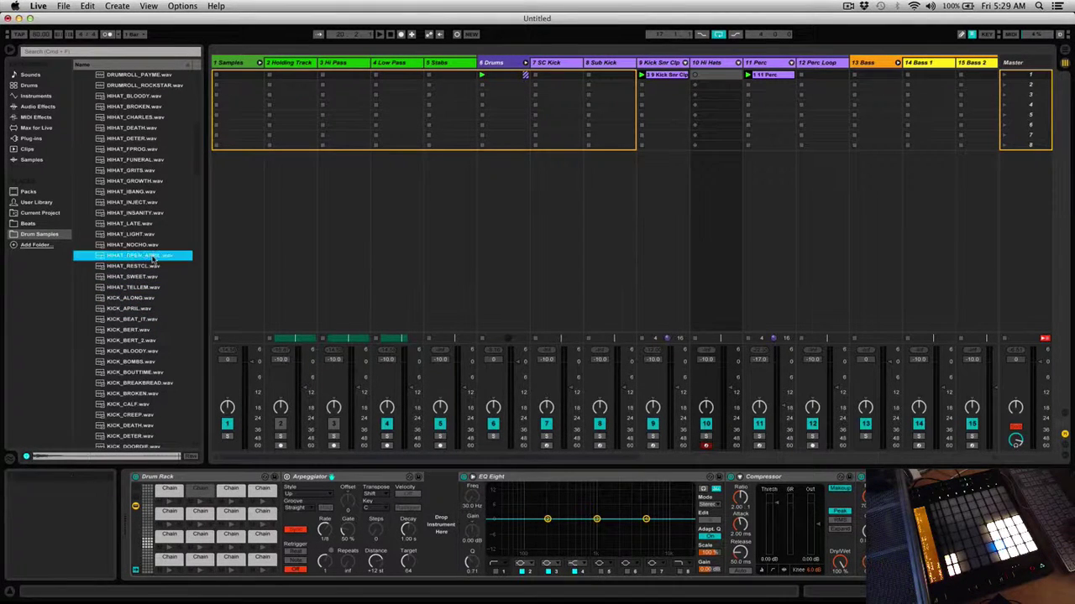
left_click(147, 244)
left_click(145, 234)
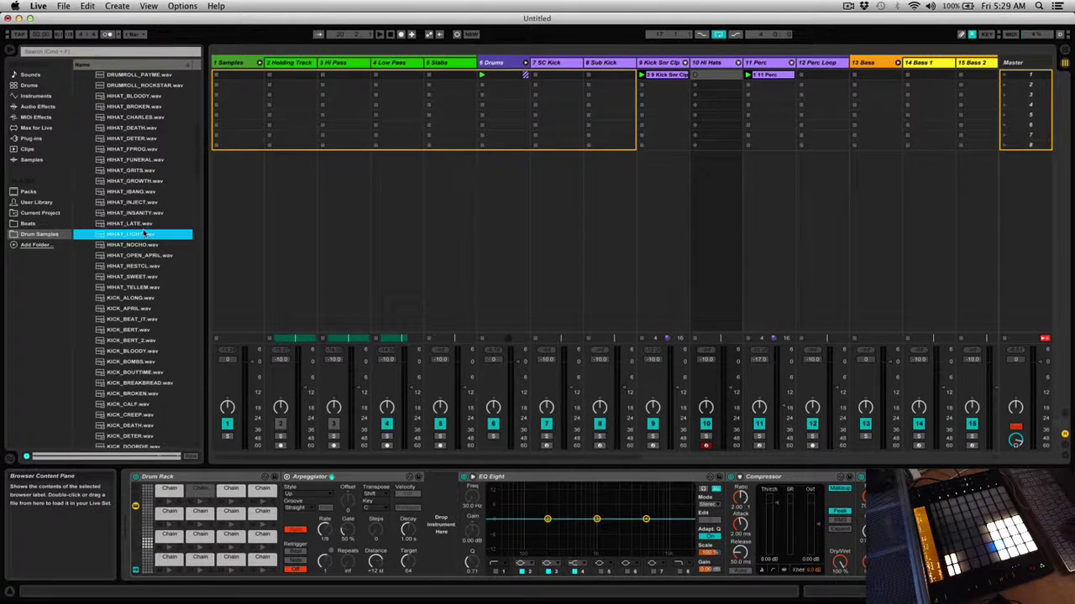
left_click(139, 213)
left_click(137, 224)
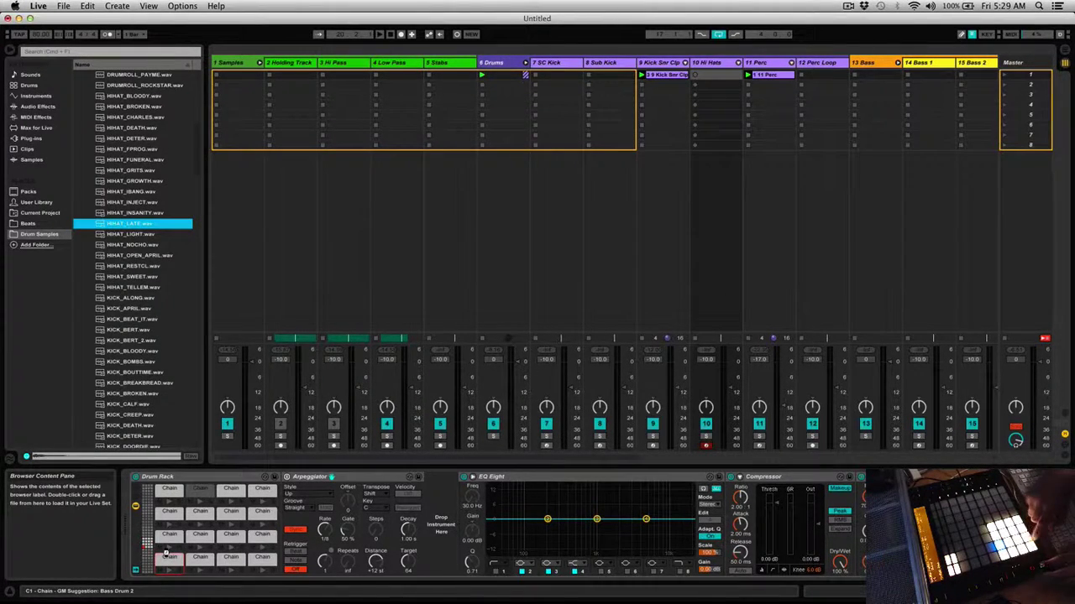
left_click_drag(166, 554, 168, 556)
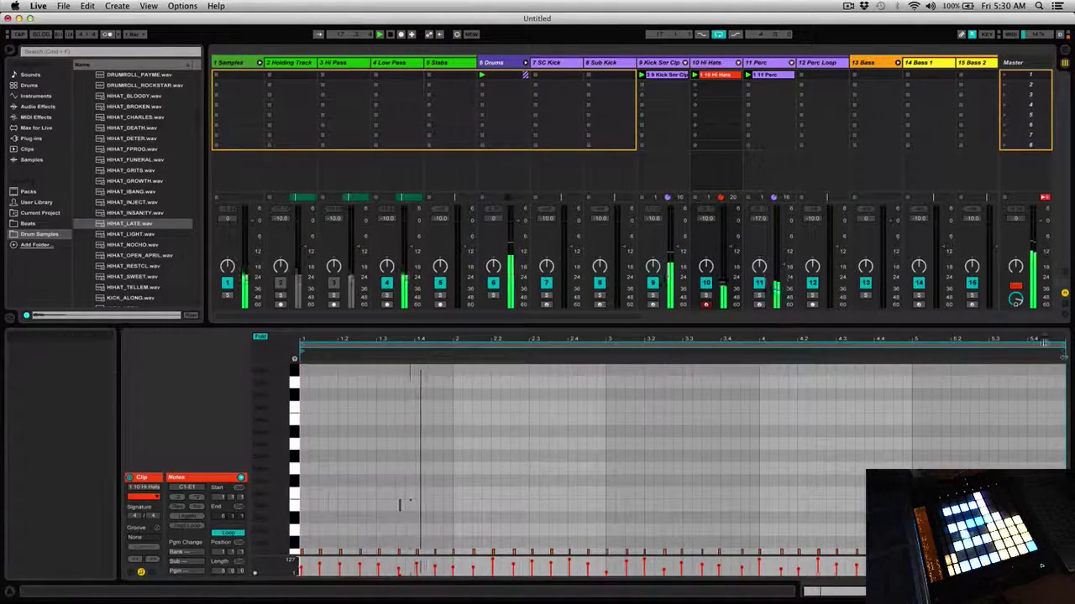
Step: Shorten the Hi Hats clip's loop to four bars and delete the stray E1 note in bar 1
left_click_drag(1063, 346, 912, 346)
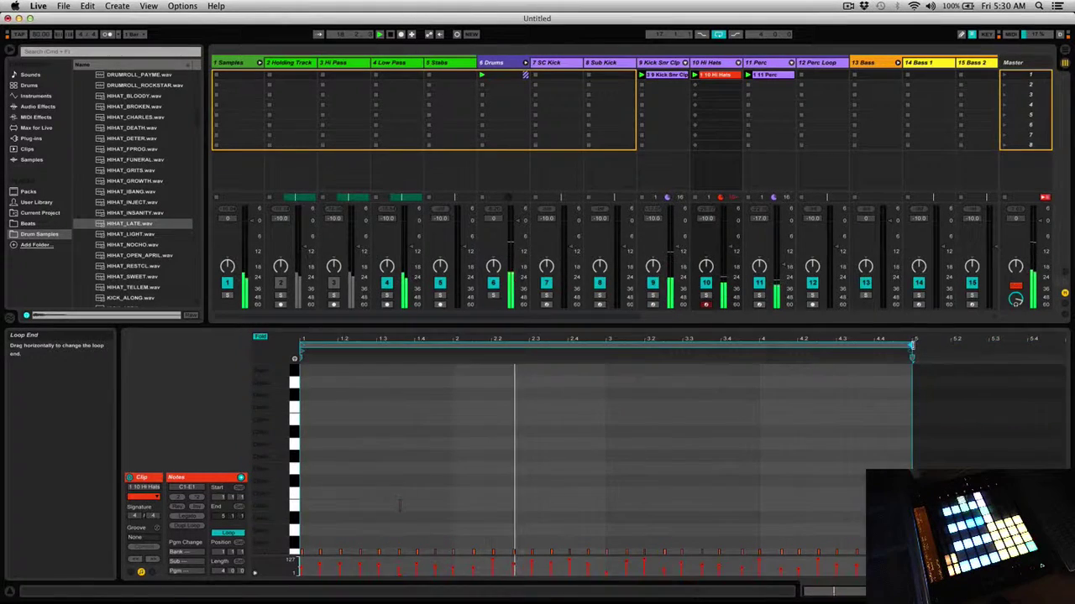
left_click_drag(421, 509, 385, 507)
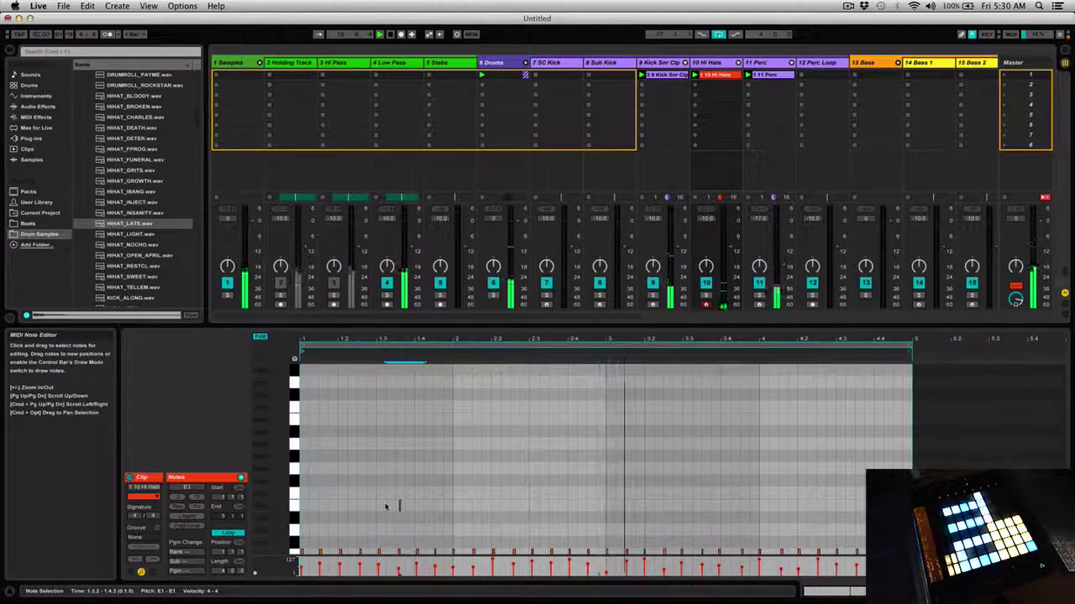
key("Delete")
Step: Lower the loudest hi-hat note velocities to about 100 and raise the quiet note at bar 3 to 51
left_click_drag(521, 554, 856, 485)
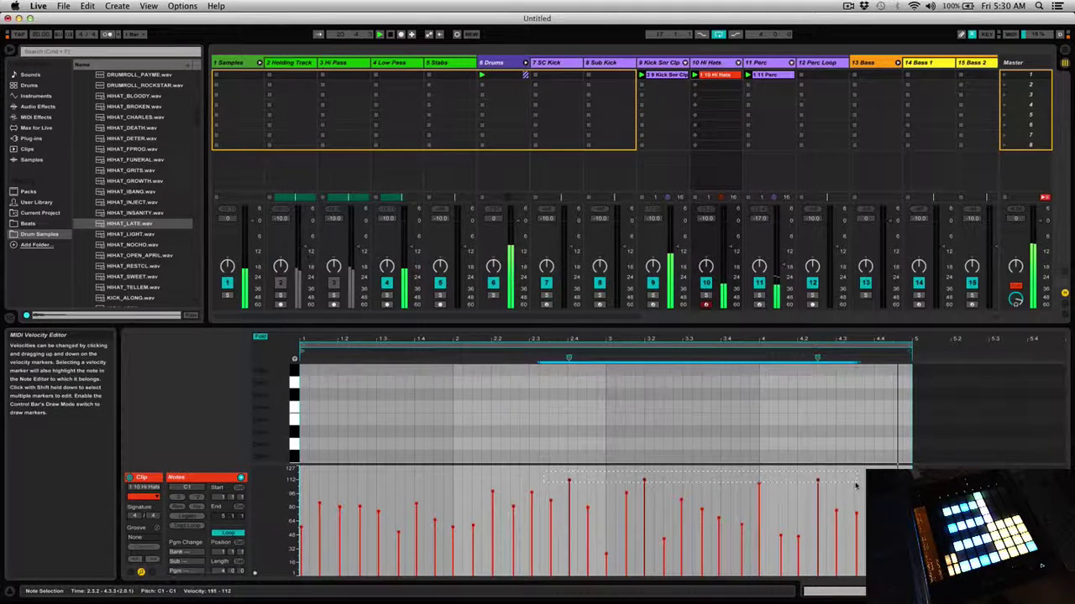
left_click(758, 491)
left_click_drag(554, 472, 818, 482)
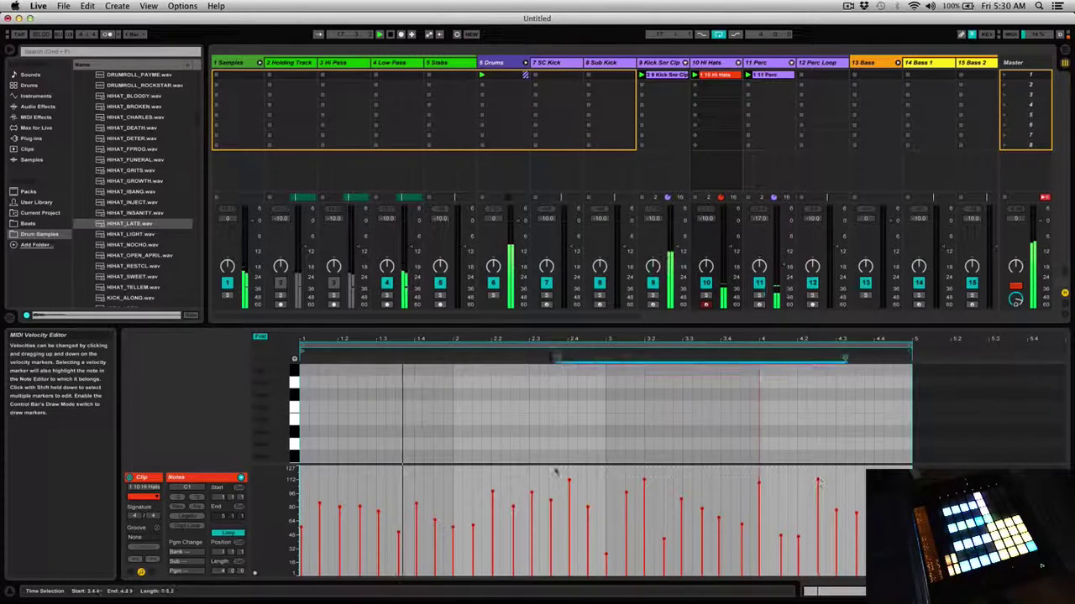
left_click_drag(556, 480, 558, 480)
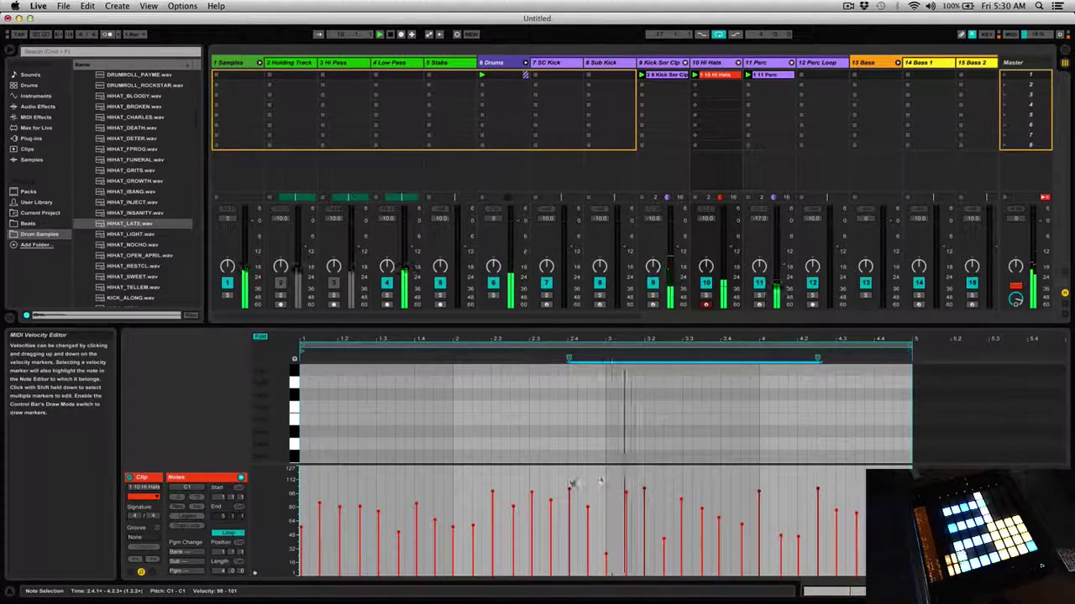
left_click(606, 534)
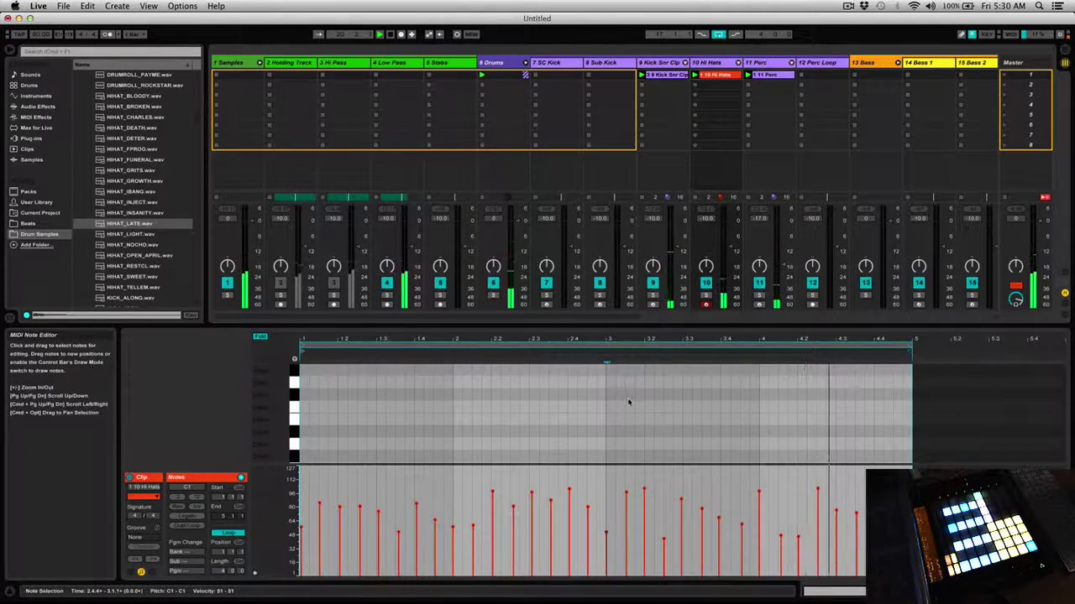
Step: Audition other samples and replace HIHAT_LATE with HIHAT_TELLEM.wav on the Hi Hats track's C1 pad
key("shift+Tab")
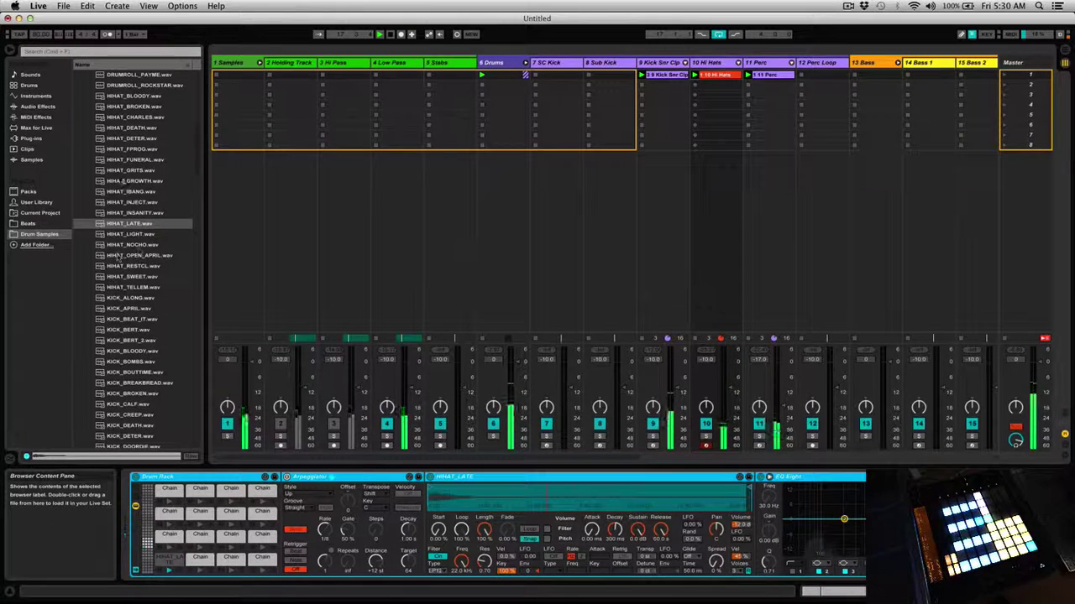
left_click(136, 223)
left_click(136, 267)
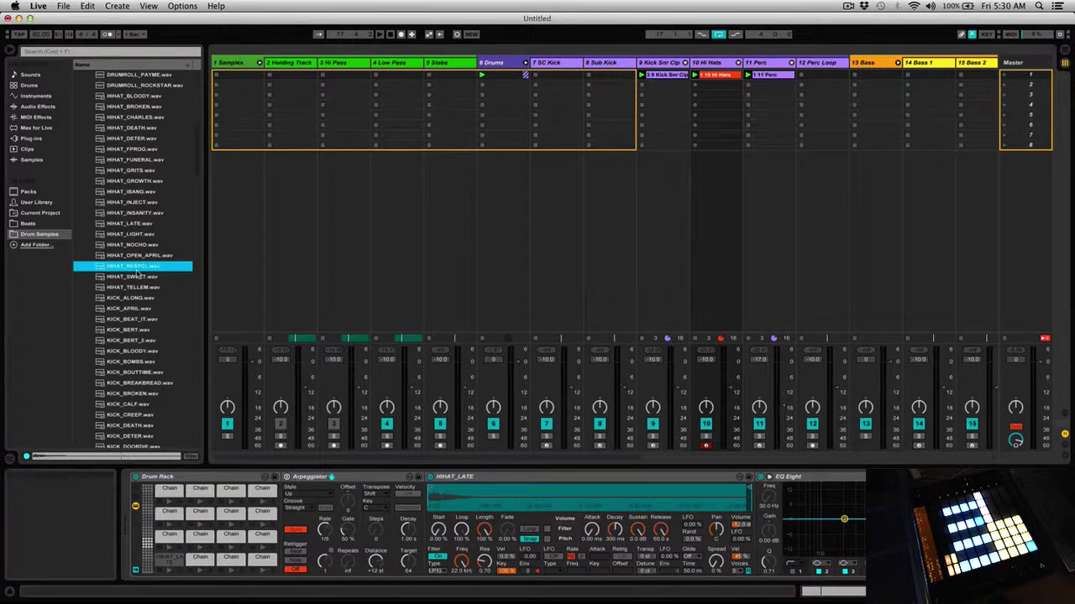
left_click(143, 256)
left_click(146, 319)
left_click(145, 309)
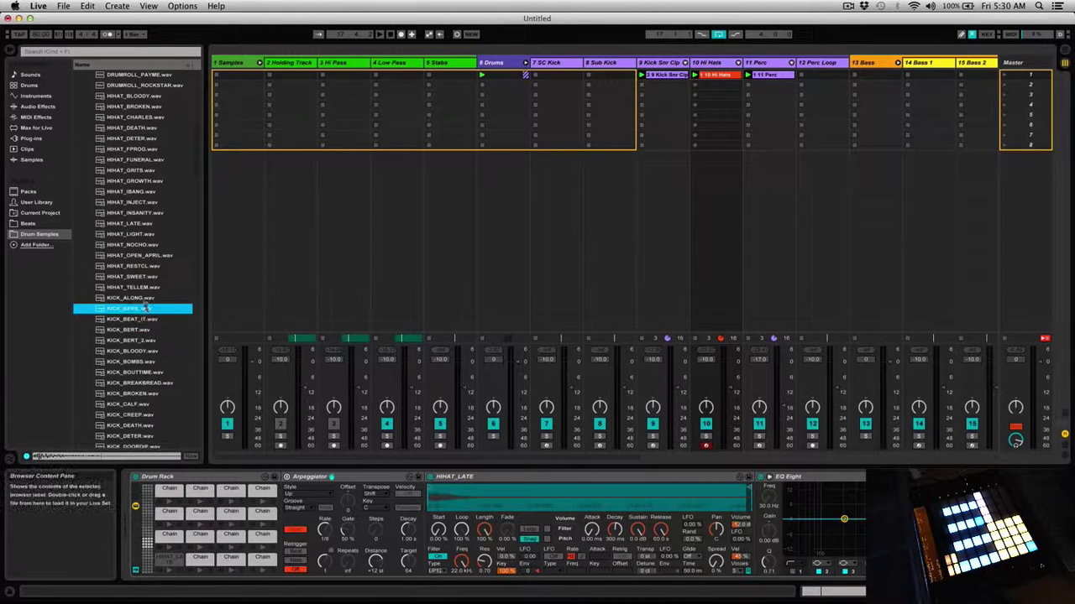
left_click(145, 298)
left_click(145, 289)
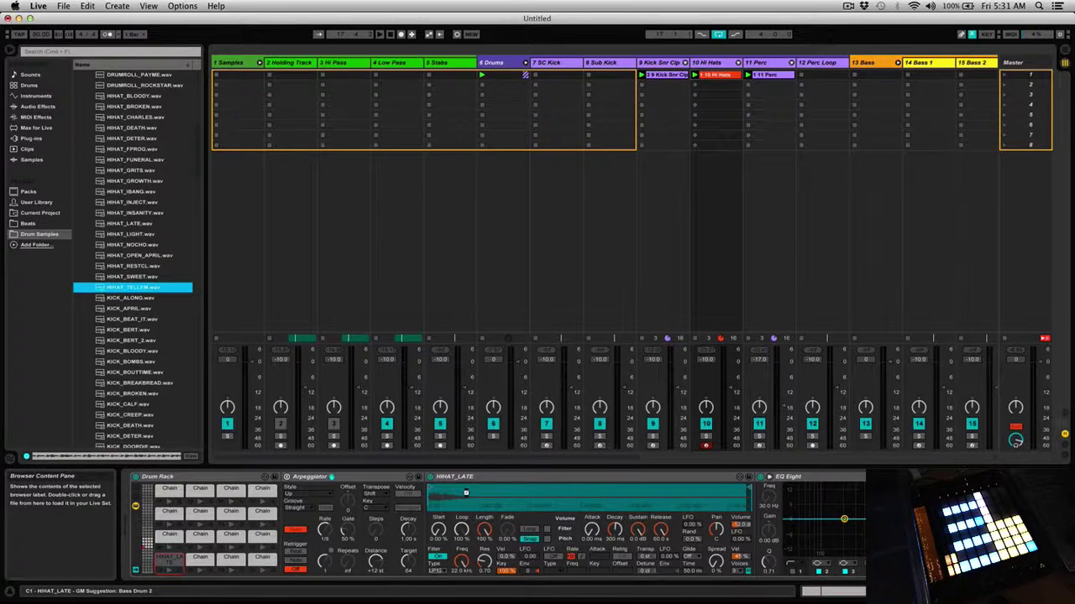
left_click_drag(465, 493, 468, 495)
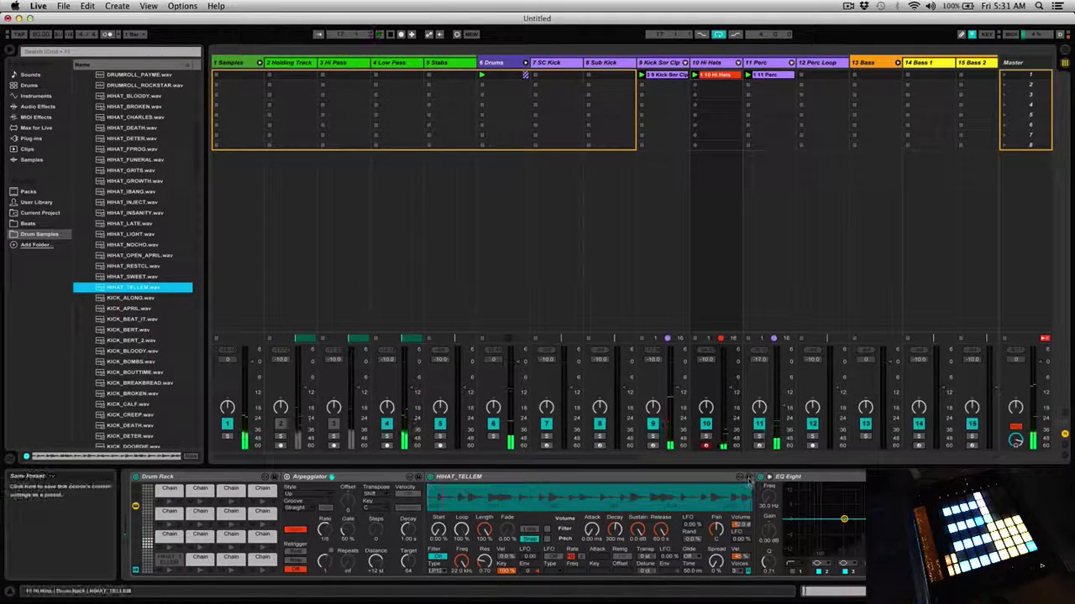
Step: Trim the HIHAT_TELLEM sample to its first hit, start playback and set the Hi Hats track volume to -14 dB
left_click_drag(750, 494, 454, 480)
key("space")
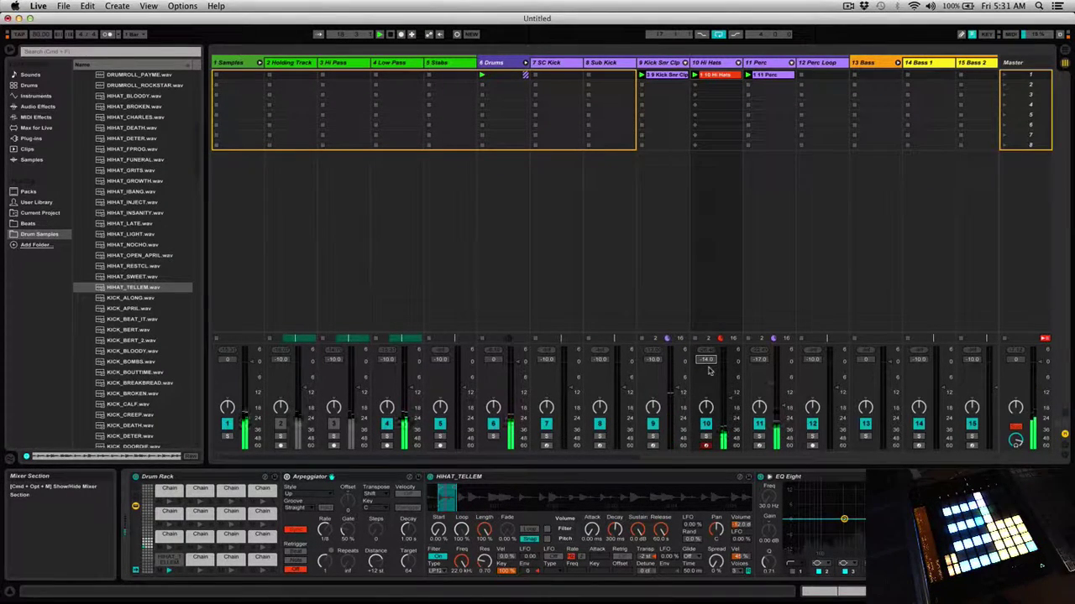
Step: Colour the Hi Hats clip purple and open its notes and velocities
right_click(710, 79)
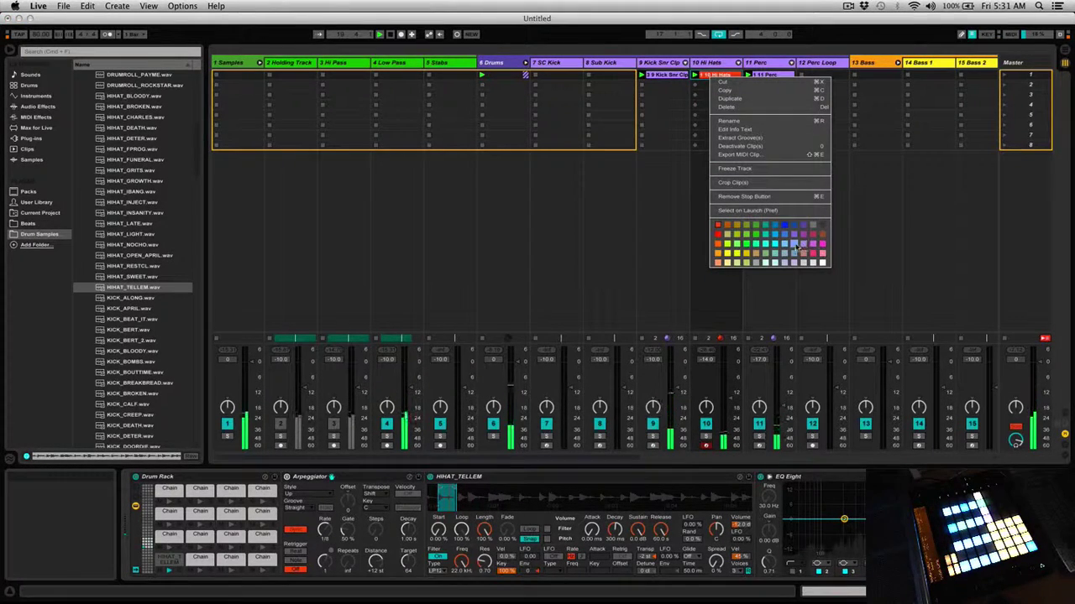
left_click(794, 244)
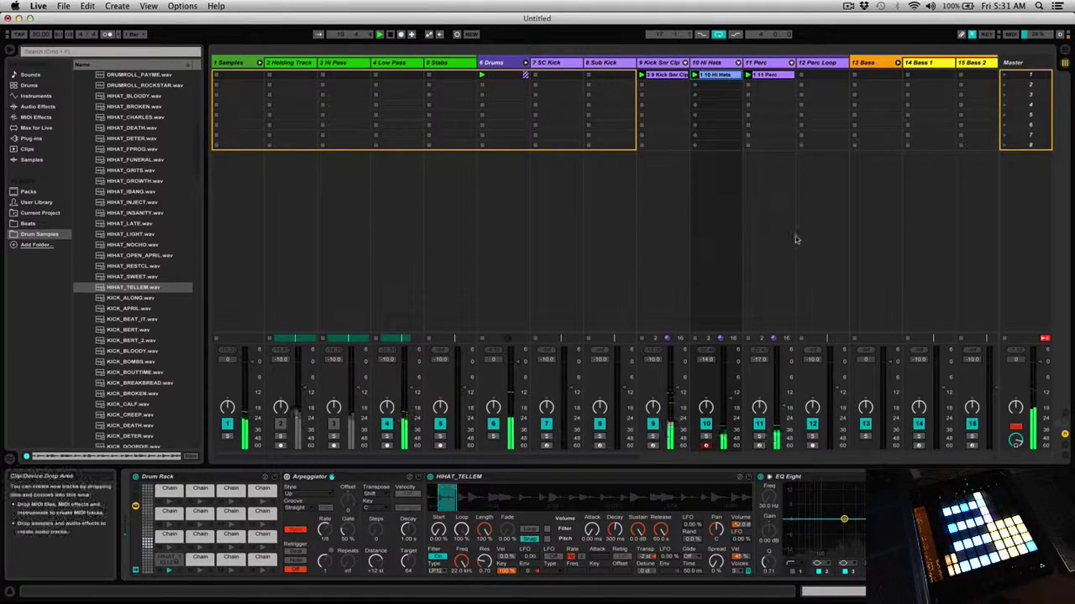
right_click(714, 76)
left_click(810, 244)
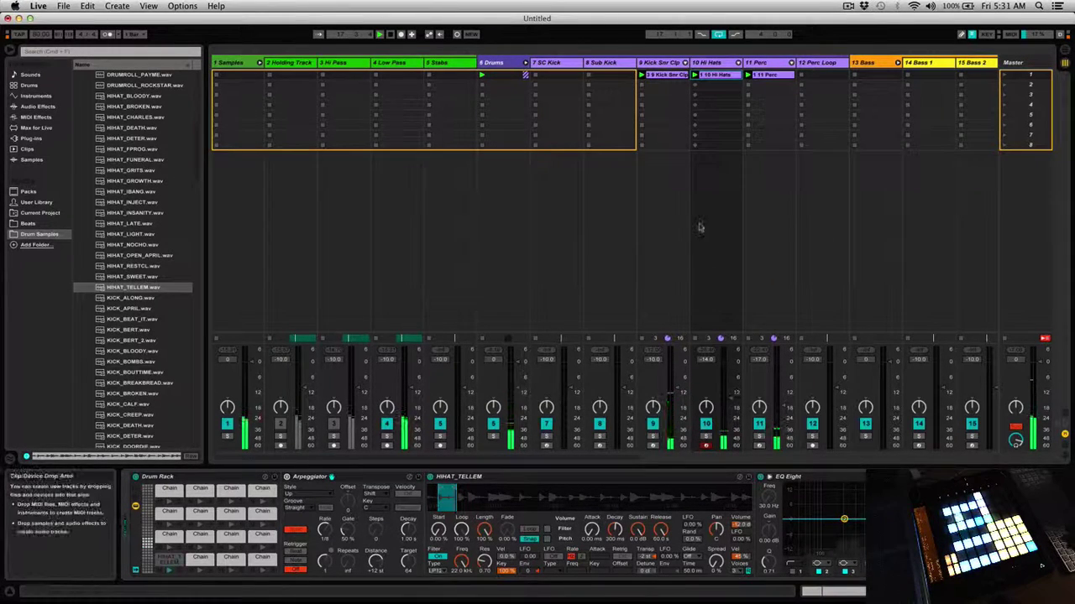
key("shift+Tab")
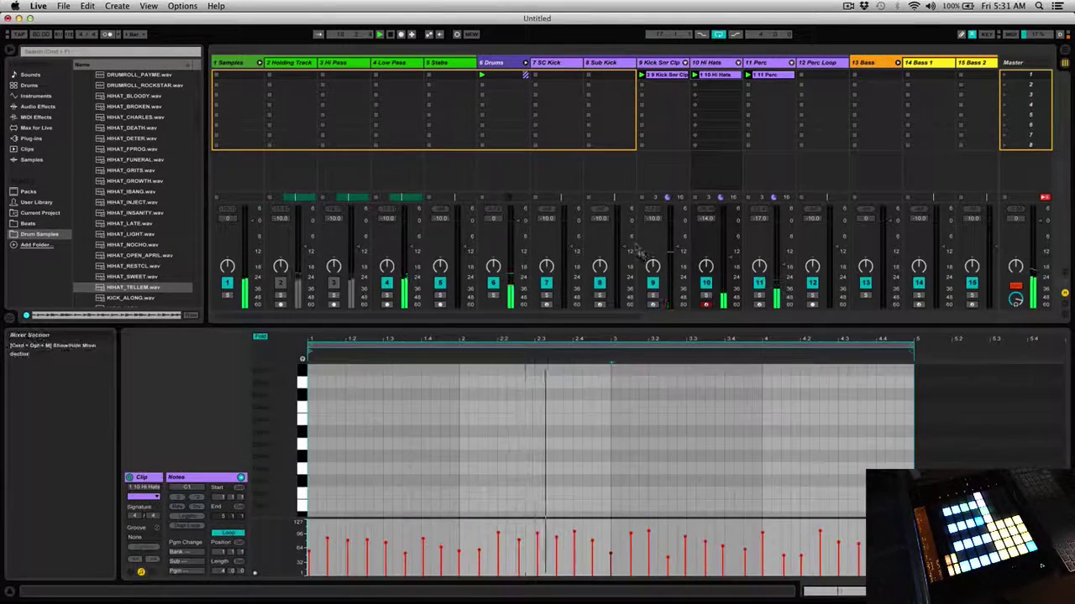
Step: Place the session's Kick Snr, Hi Hats and Perc clips in the arrangement at bar 17 and return playback to the arrangement
key("shift+Tab")
left_click(677, 102)
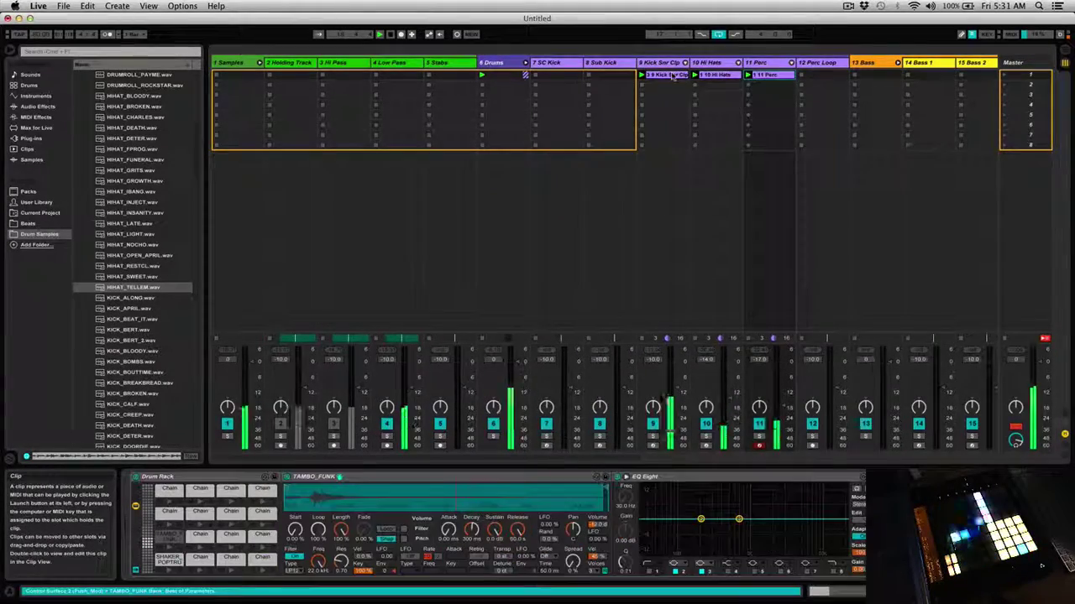
key("Tab")
key("Tab")
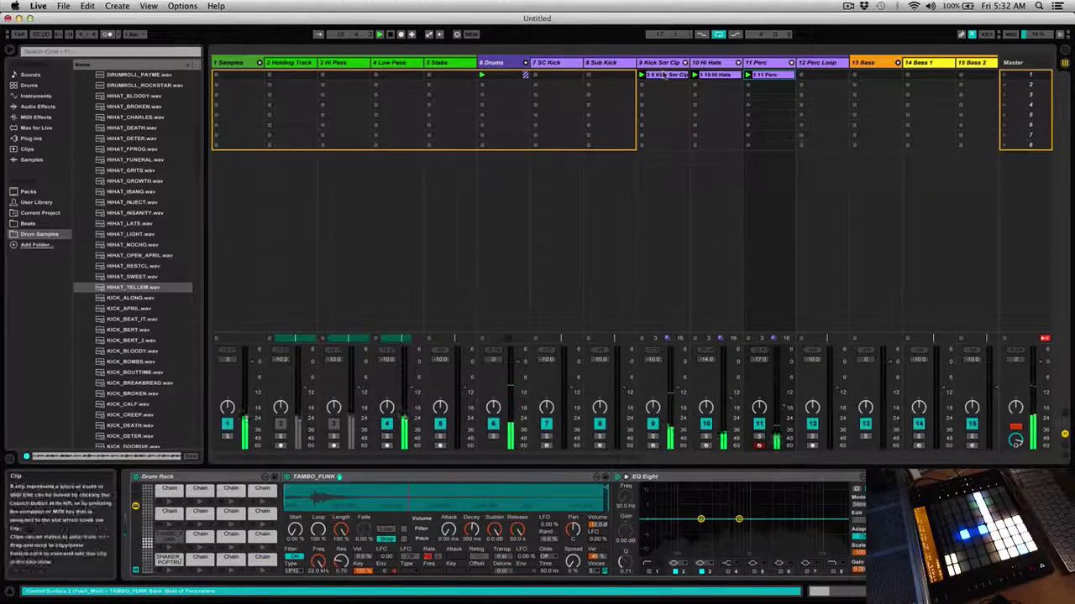
left_click(665, 77)
key("Tab")
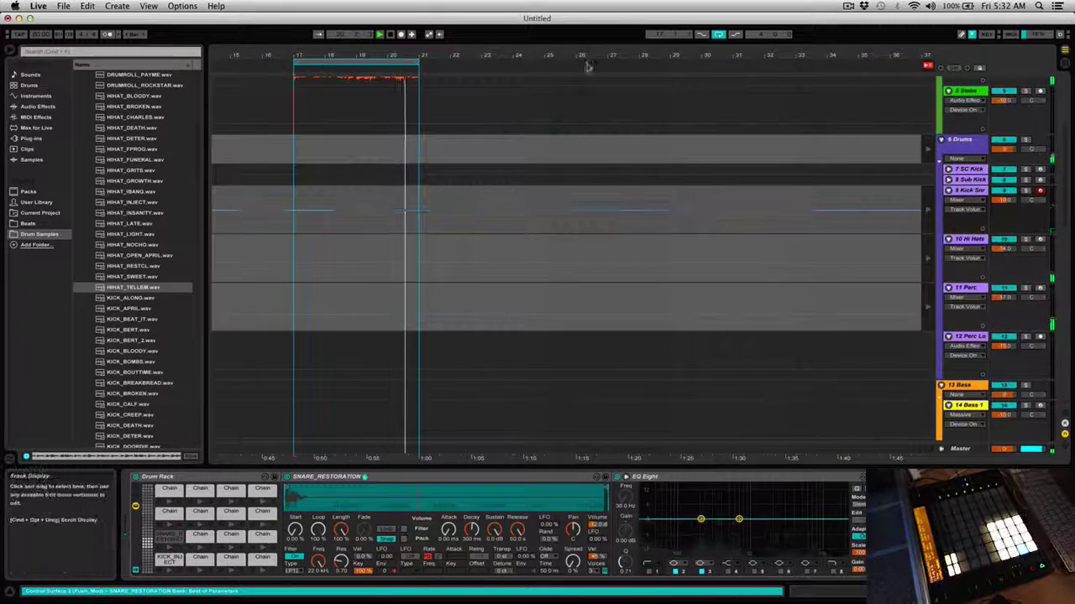
key("Tab")
key("Tab")
left_click_drag(653, 76, 303, 220)
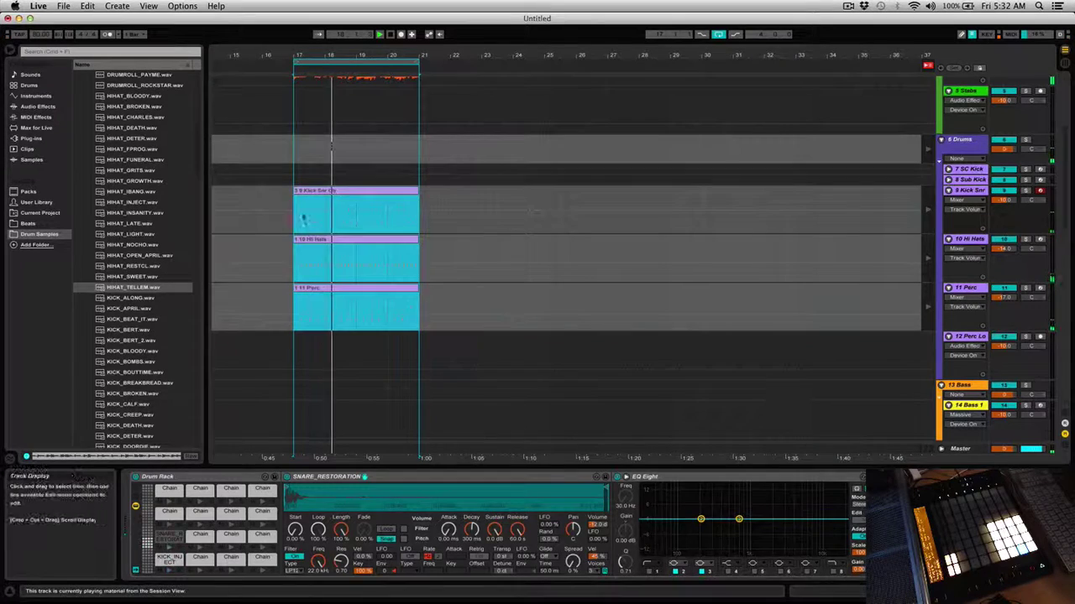
left_click(927, 67)
Step: Duplicate the three arranged drum clips to bar 21 and extend the arrangement loop to bar 25
scroll(401, 241, "up", 2)
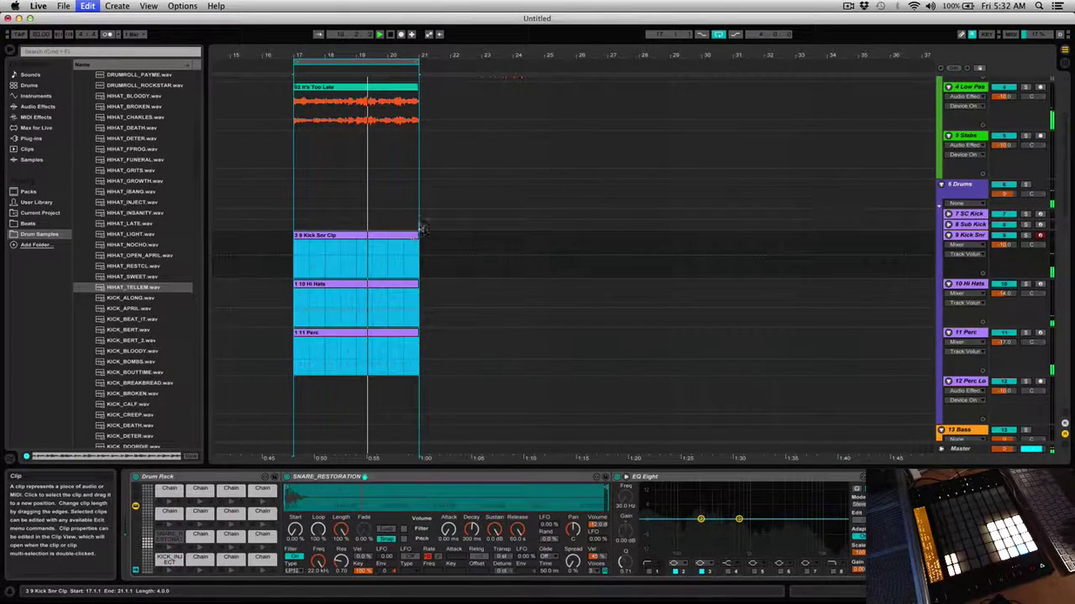
key("super+d")
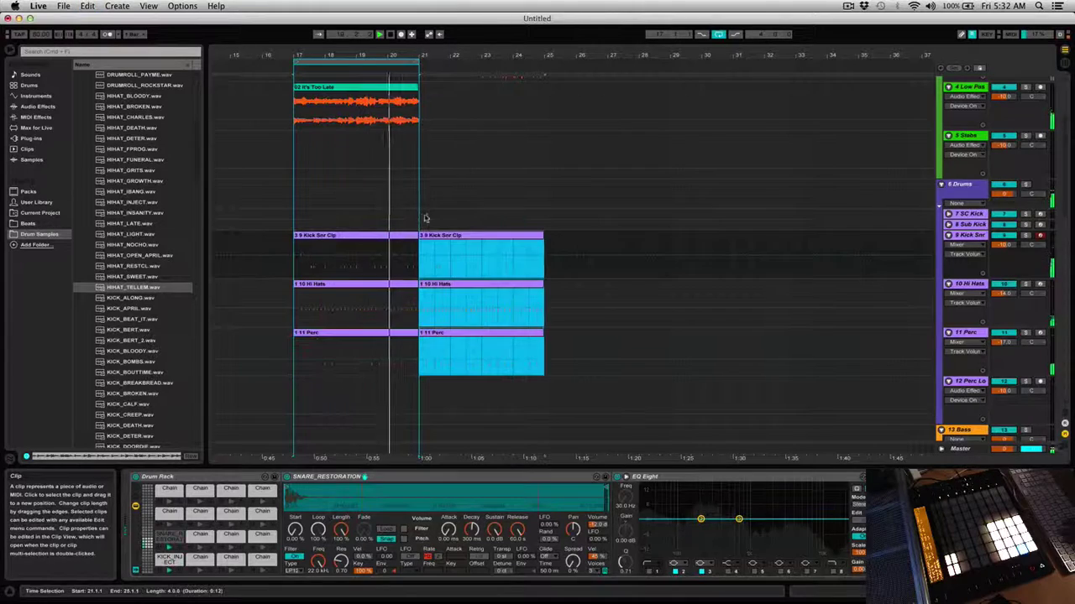
left_click(377, 60)
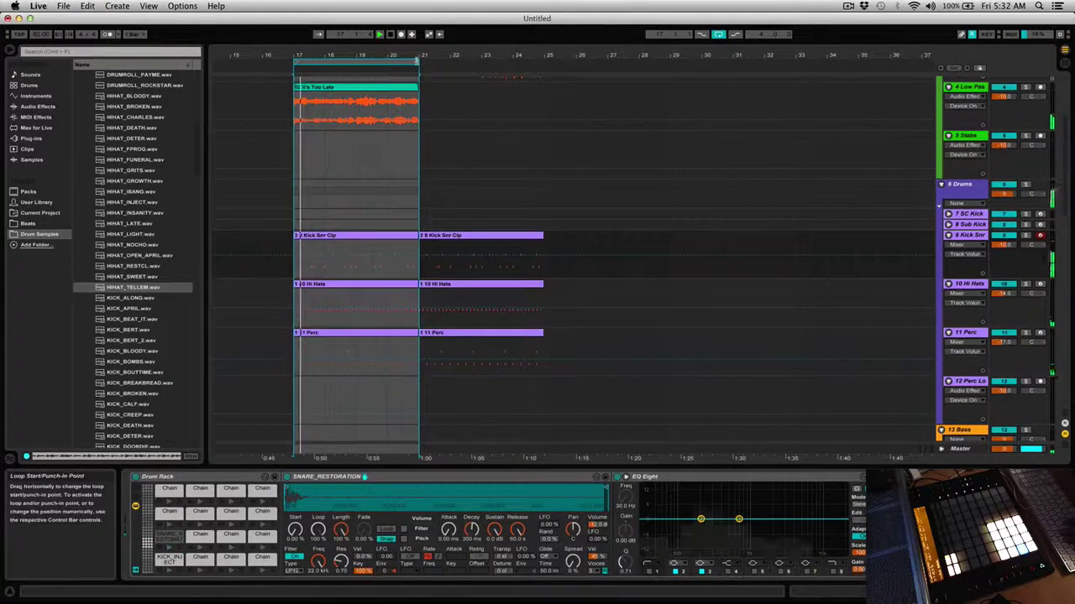
left_click_drag(415, 62, 544, 63)
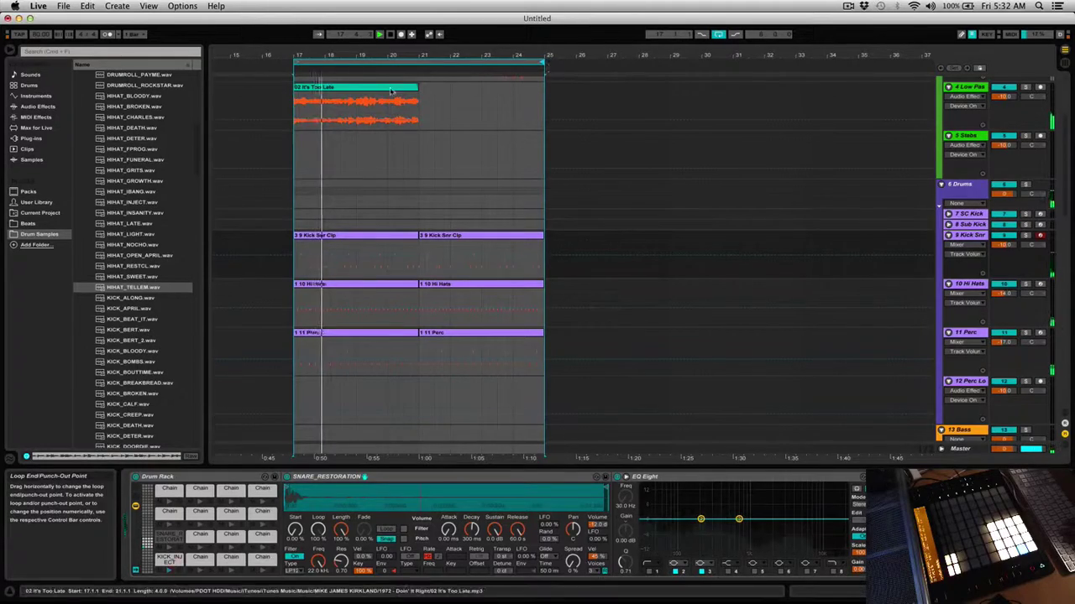
Step: Copy the last two bars of the Low Pass sample clip to bar 23 and shorten the original to end at bar 19
key("super+shift+l")
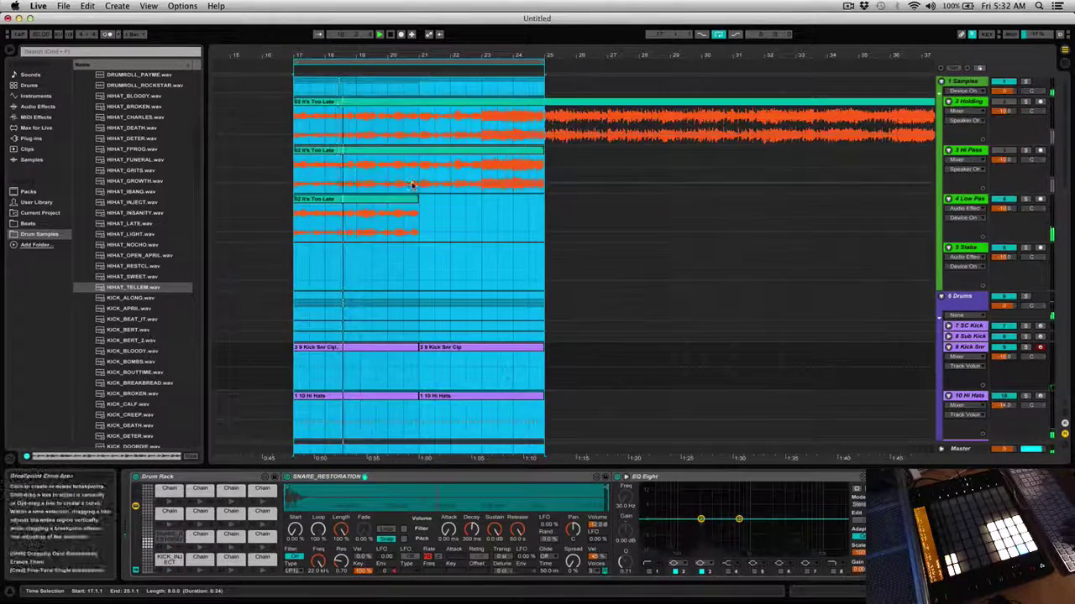
left_click(468, 261)
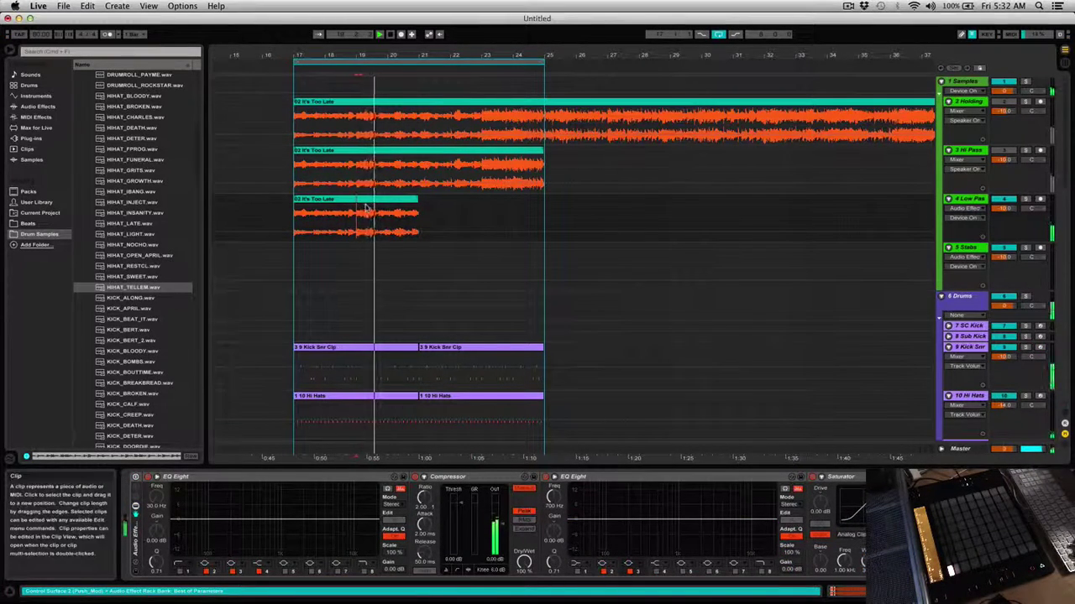
left_click_drag(355, 211, 414, 216)
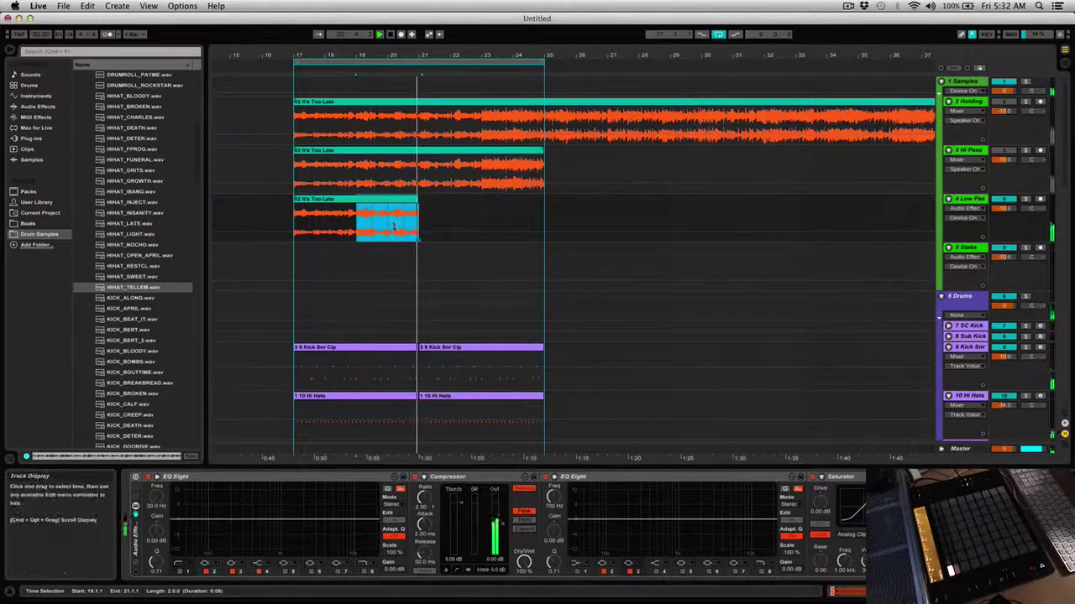
left_click_drag(445, 207, 511, 208)
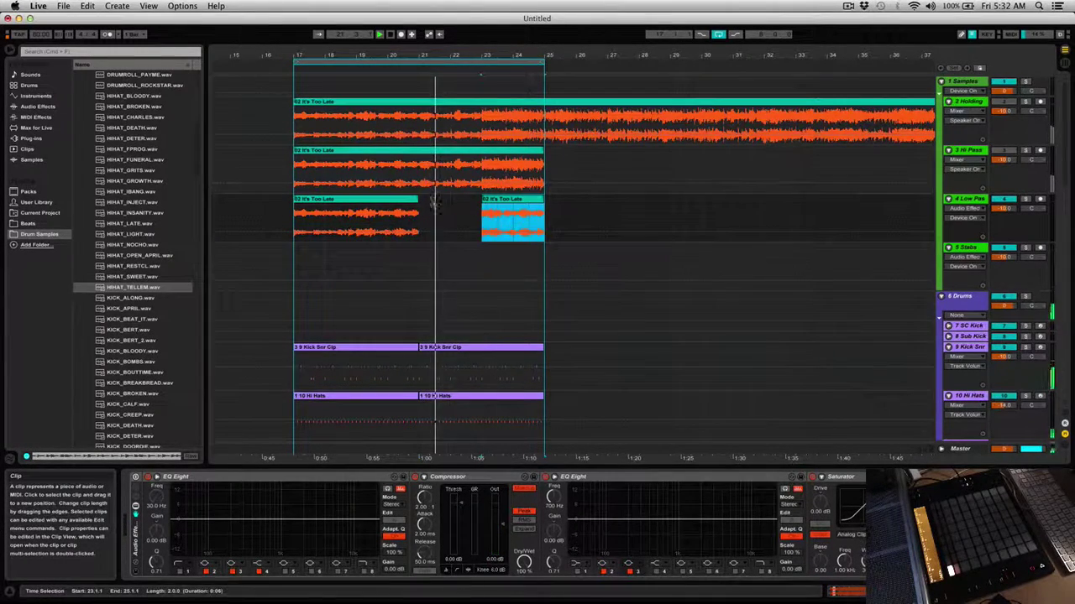
left_click(414, 200)
left_click_drag(417, 205, 357, 208)
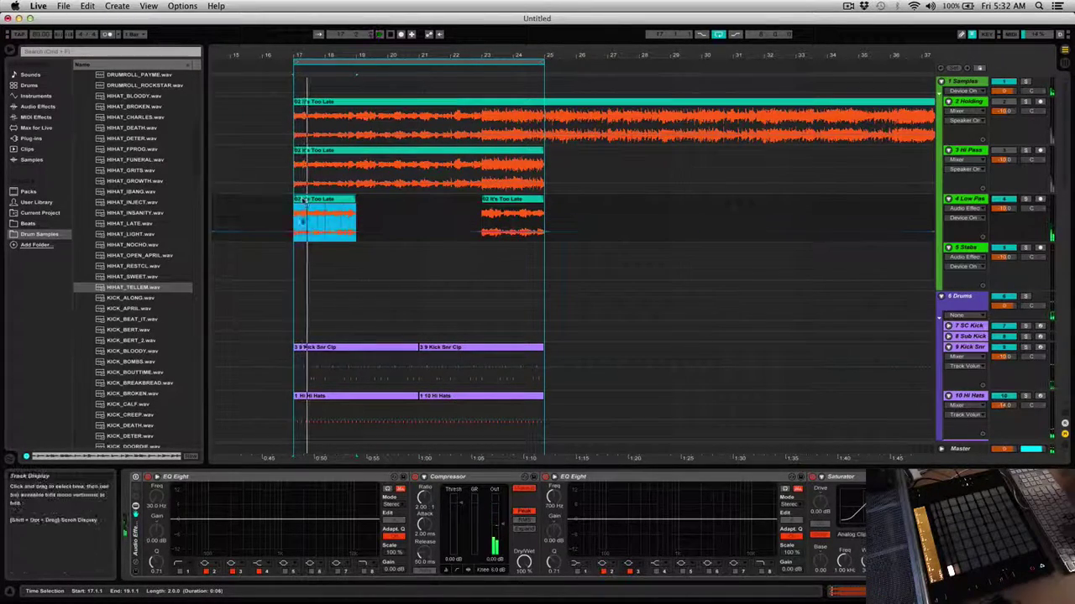
Step: Try splitting the shortened Low Pass clip at 17.1.3 and moving the remainder half a beat later to 17.2
key("z")
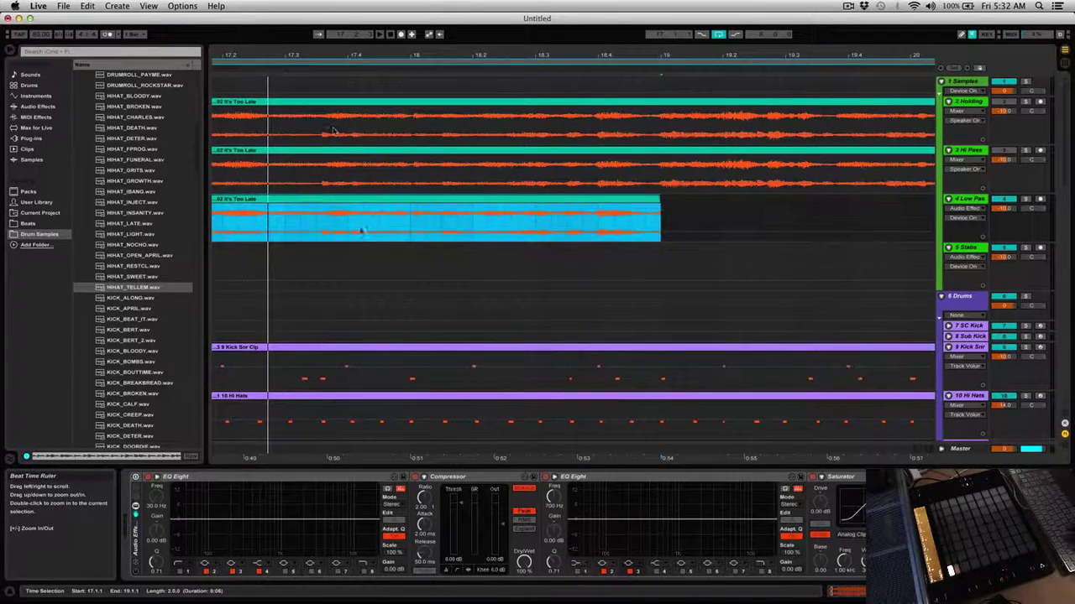
key("space")
key("minus")
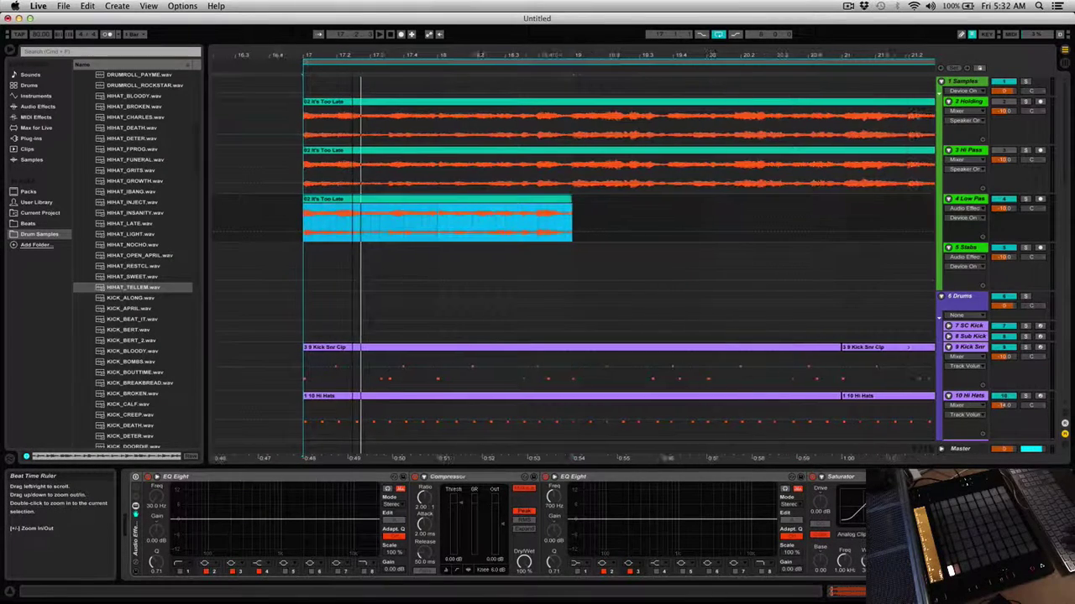
key("space")
left_click(322, 213)
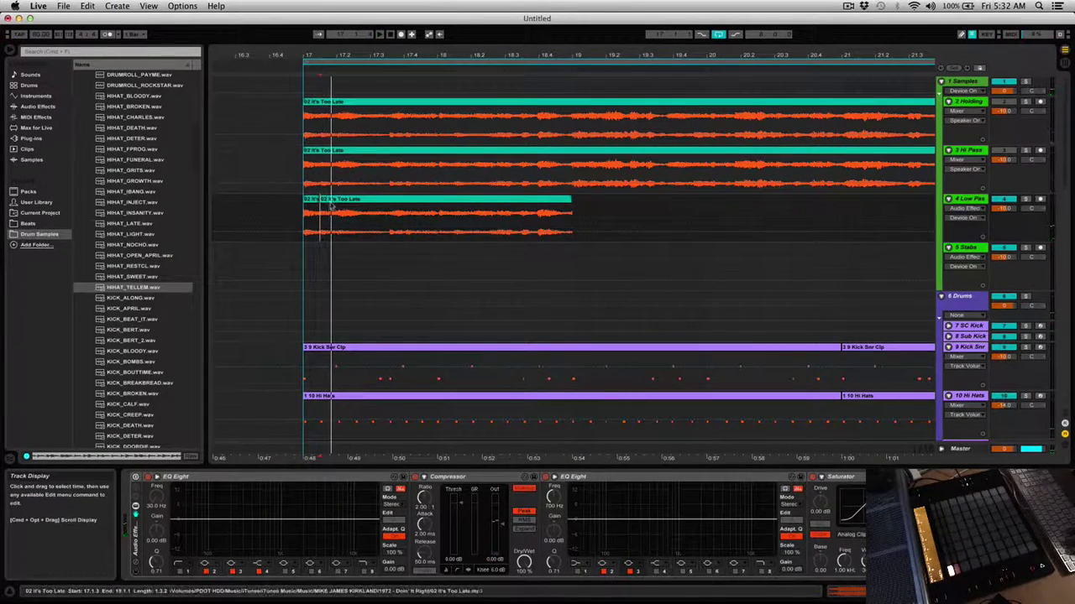
left_click(333, 200)
left_click(340, 199)
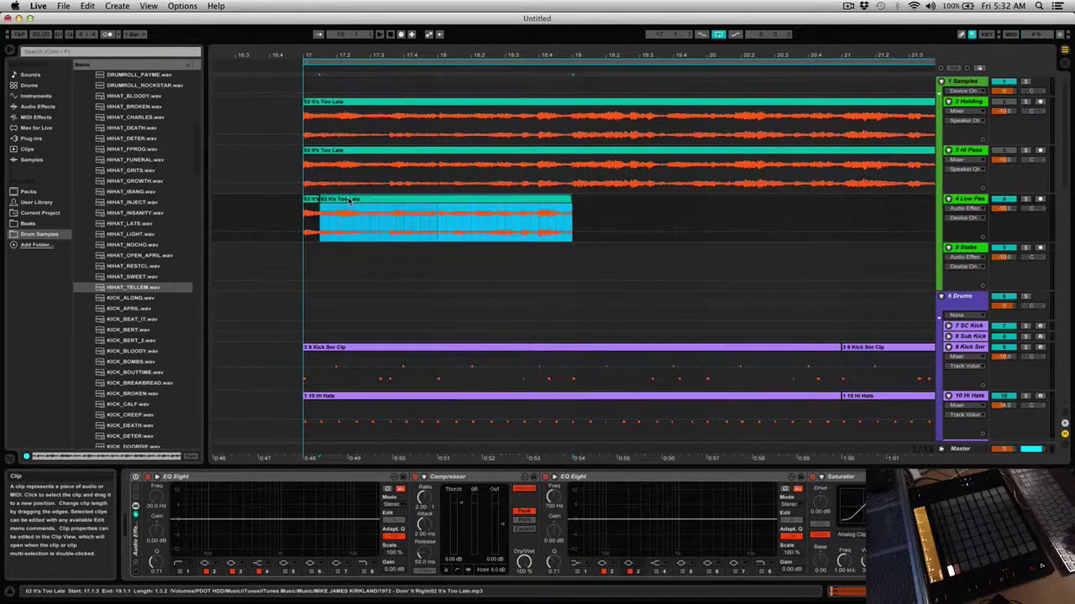
left_click_drag(349, 200, 365, 201)
Step: Audition the shifted Low Pass piece from bar 17, then undo the move and the split
key("space")
left_click(301, 262)
key("space")
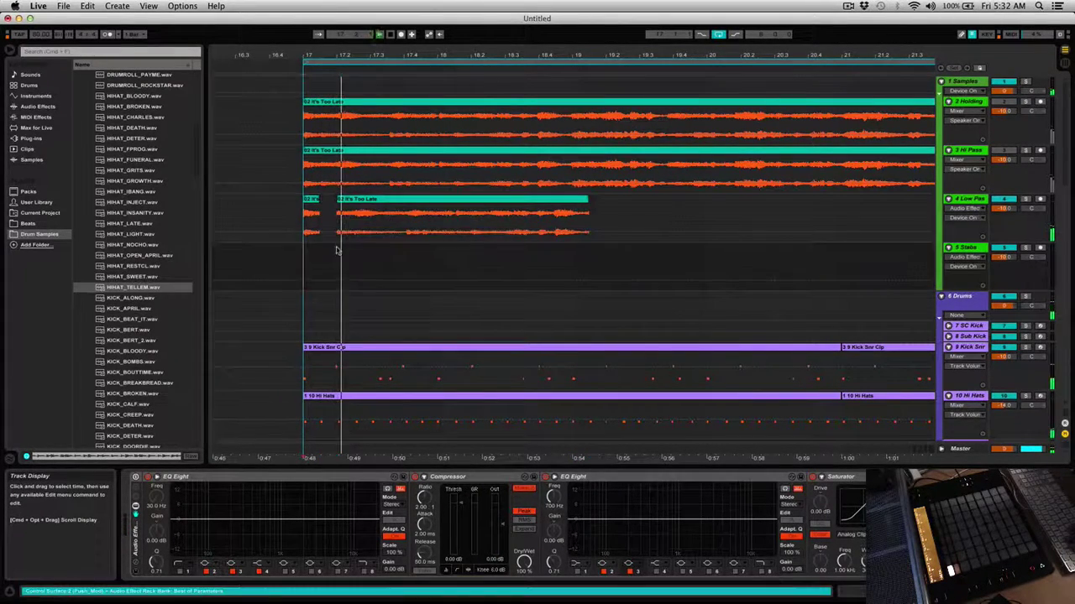
key("space")
left_click(353, 202)
key("space")
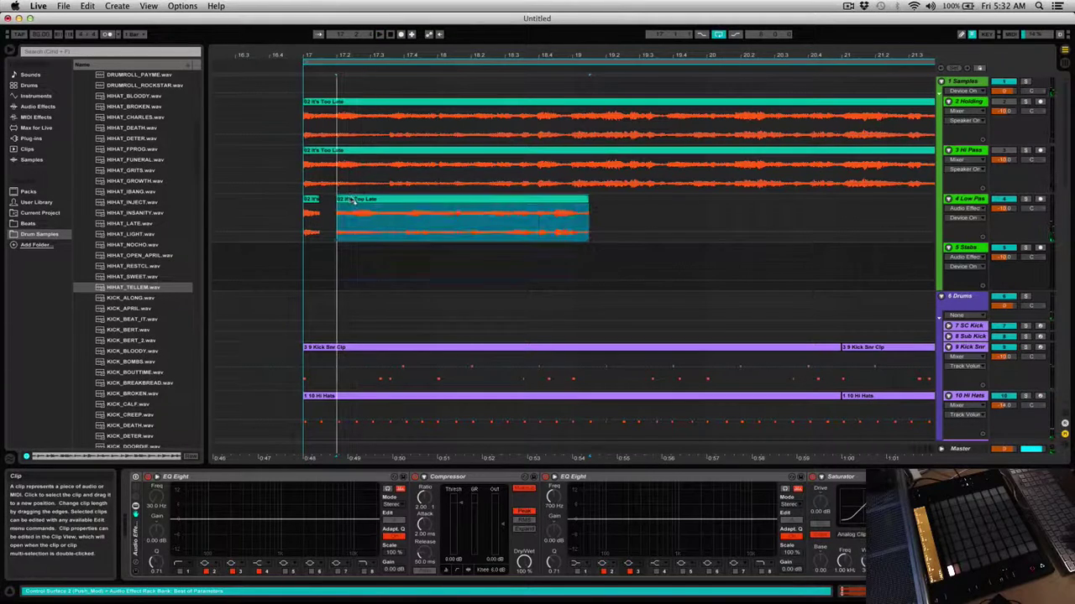
key("super+z")
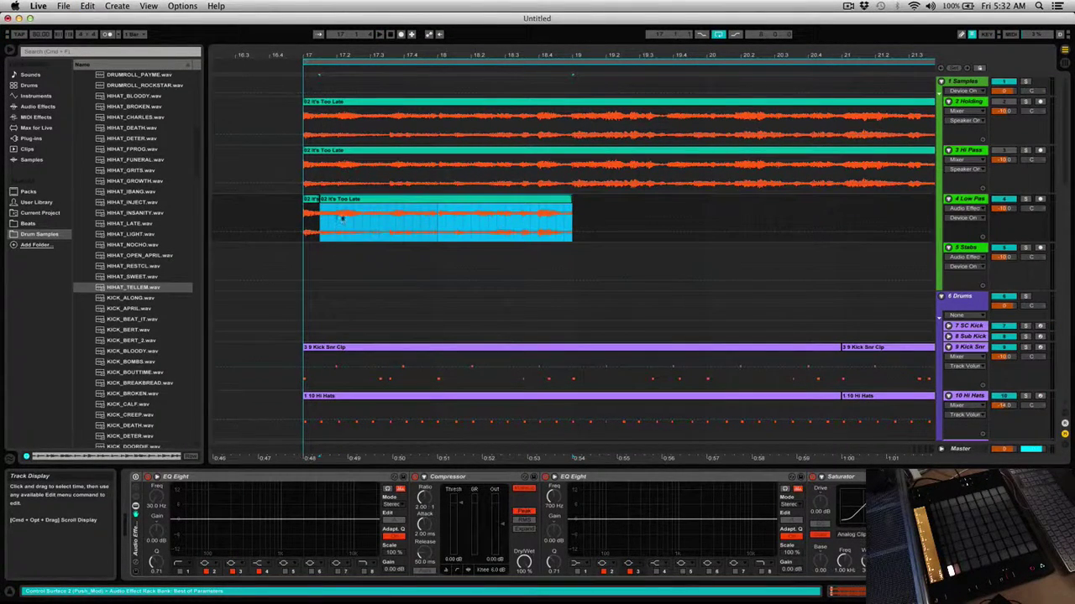
left_click(342, 219)
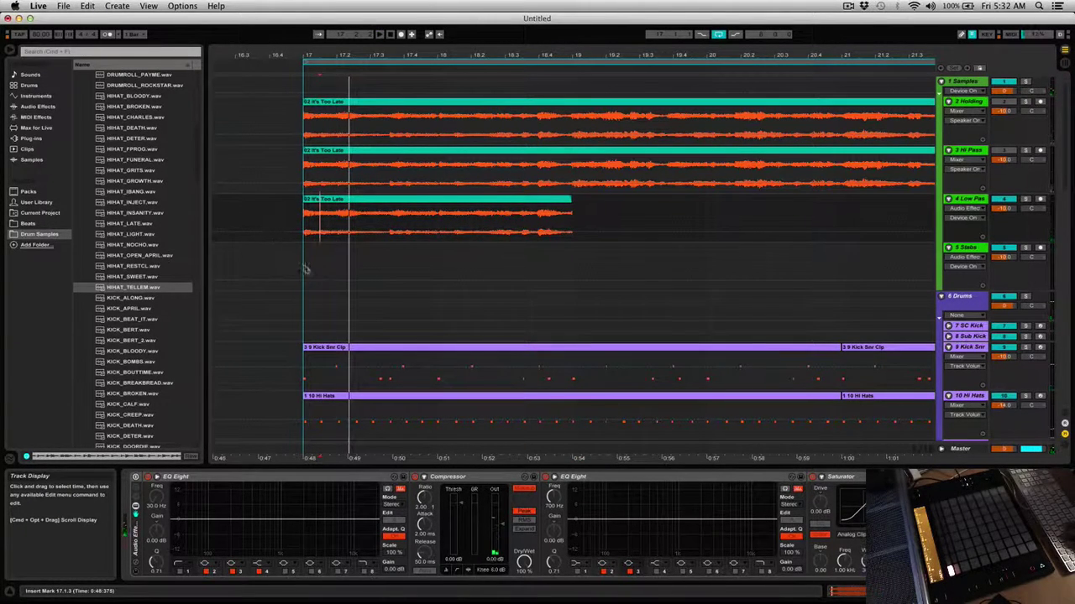
Step: Audition the unsplit Low Pass clip from bar 17 and duplicate it to bar 19
key("space")
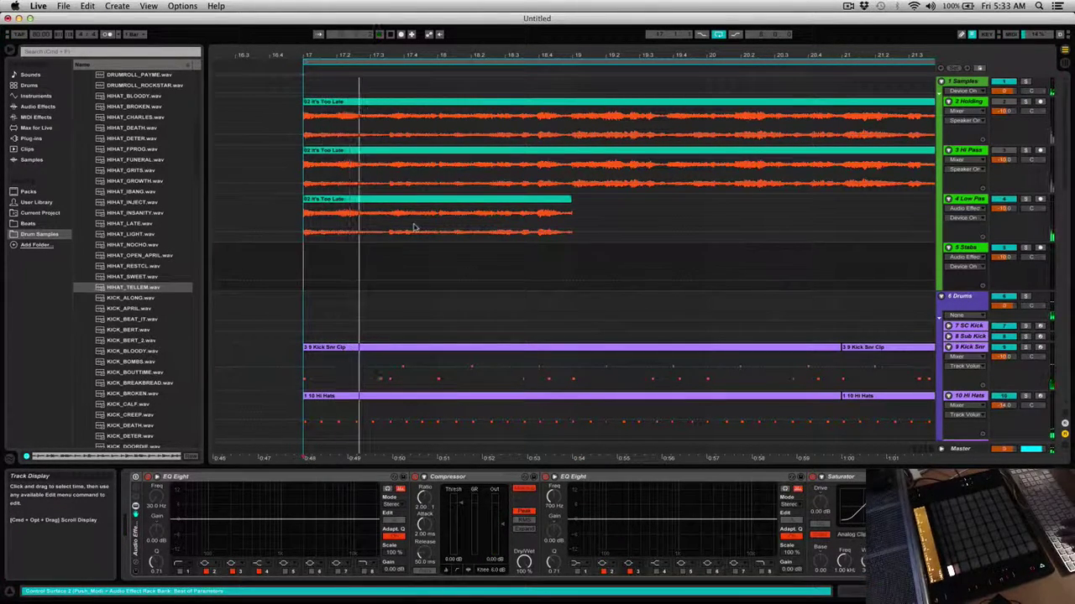
key("space")
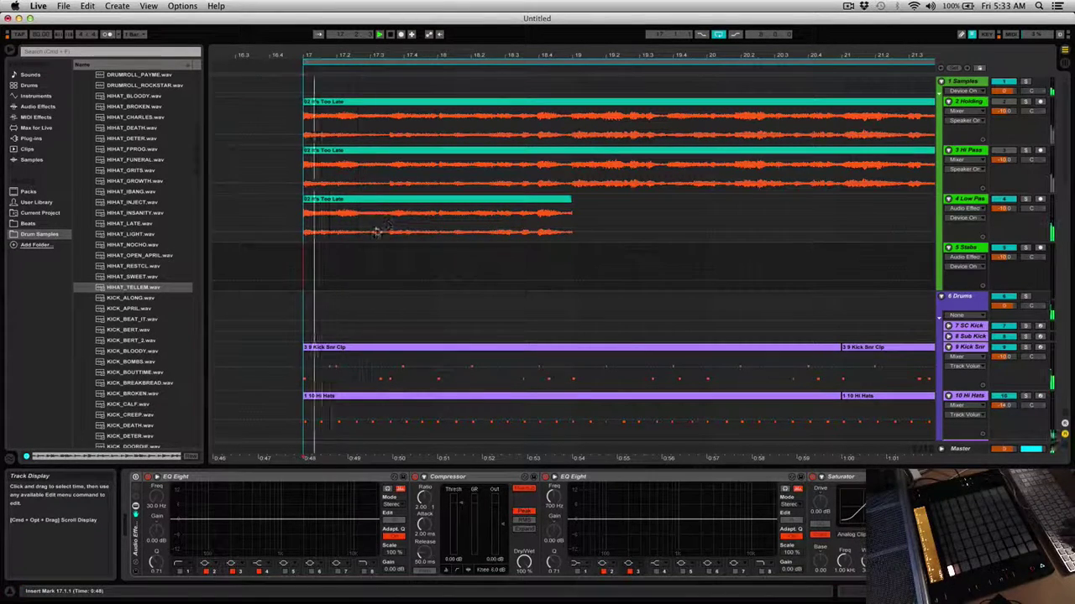
key("space")
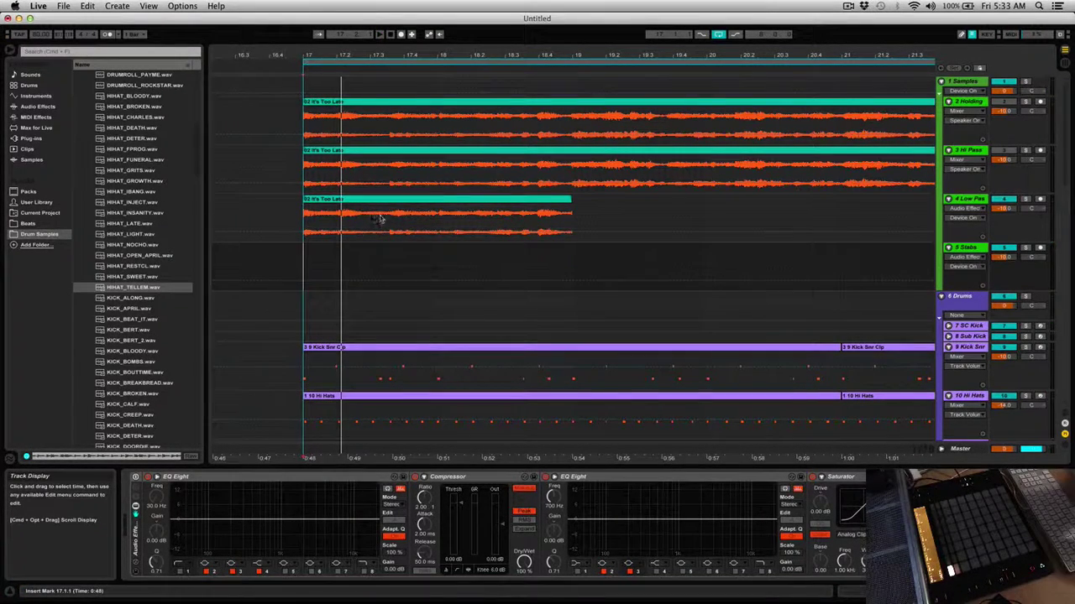
left_click(379, 218)
key("super+d")
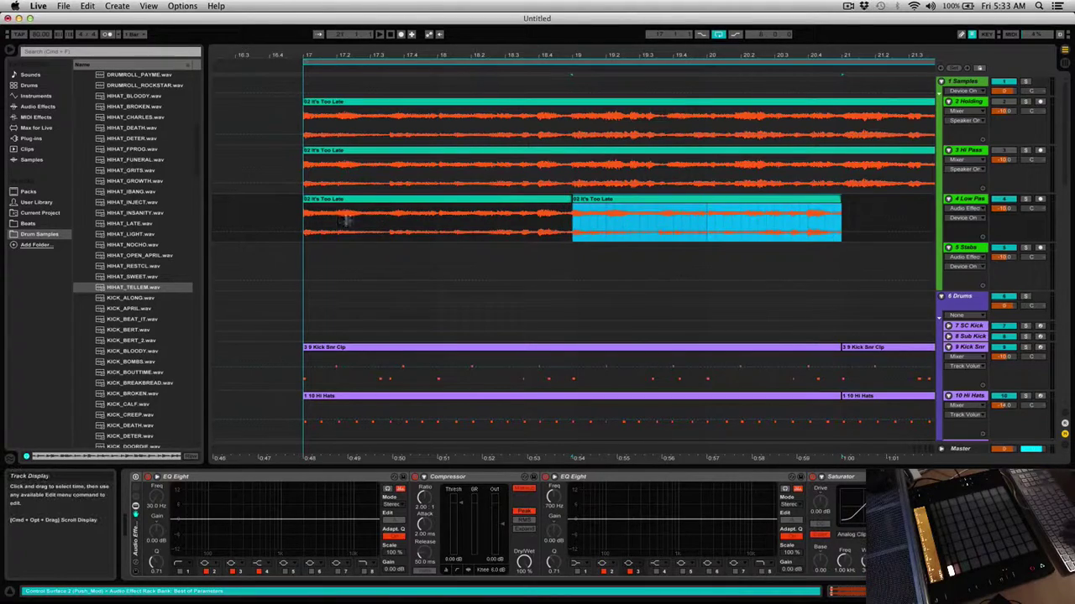
Step: Duplicate the Low Pass section from 17.2 to 17.3.3 so the copy fills 17.3.3 to 18.1.1, checking it by ear
left_click(339, 221)
key("space")
key("space")
key("space")
left_click_drag(339, 221, 387, 220)
key("space")
key("space")
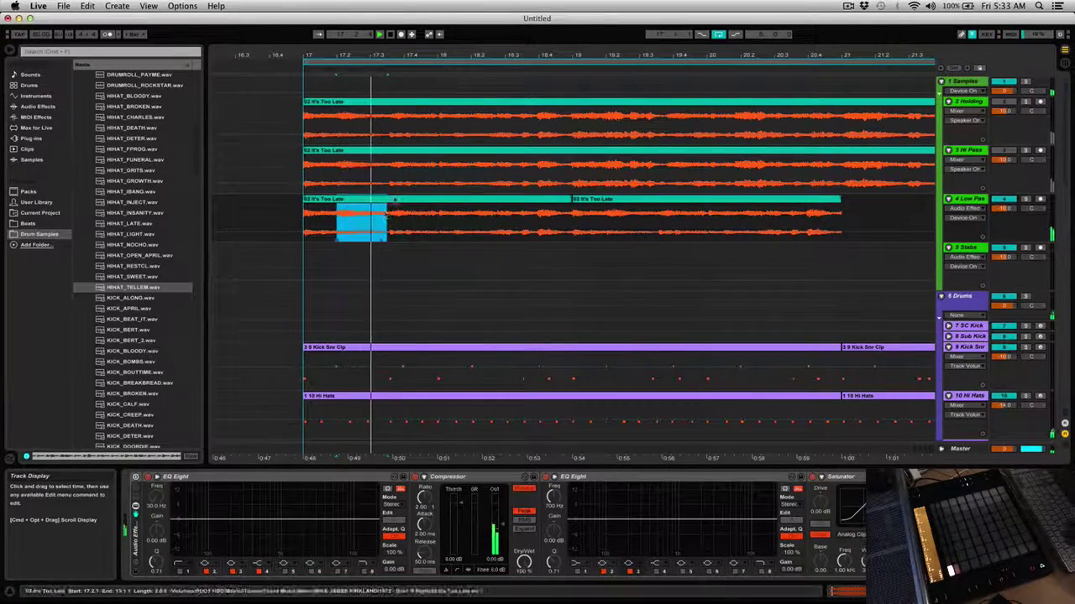
key("space")
key("super+d")
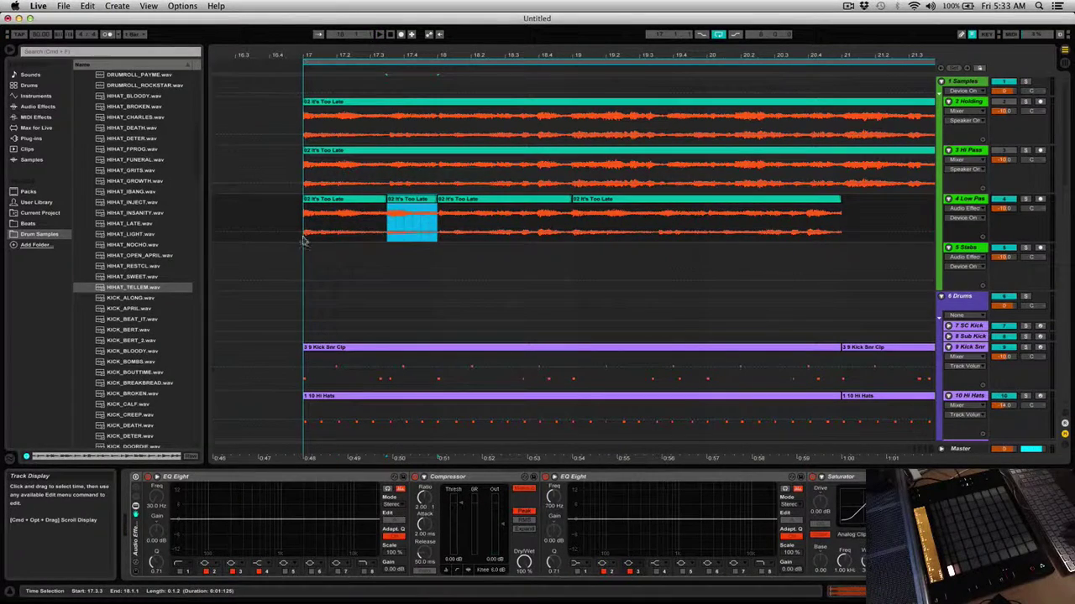
Step: Audition the Low Pass edit from bar 17 and copy the half-beat slice at 17.2 to 17.1.3
left_click(303, 242)
key("space")
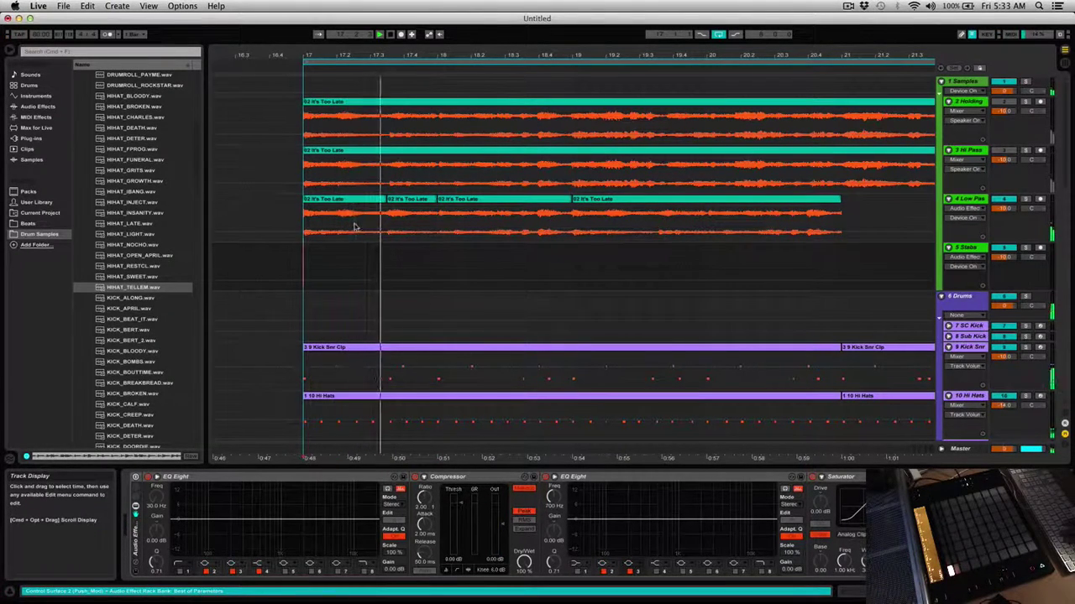
key("space")
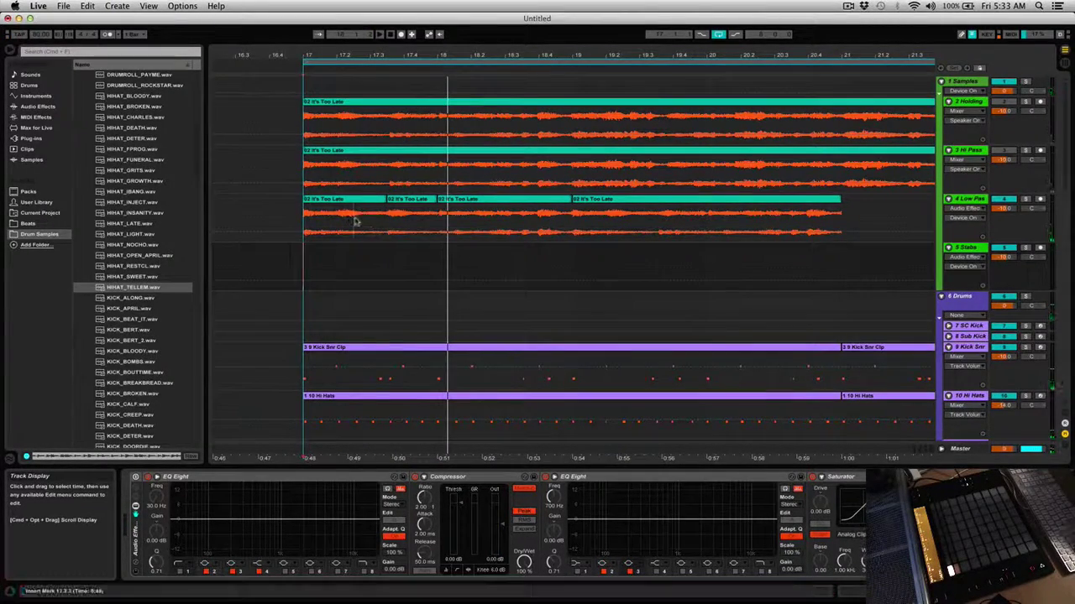
left_click_drag(354, 221, 345, 217)
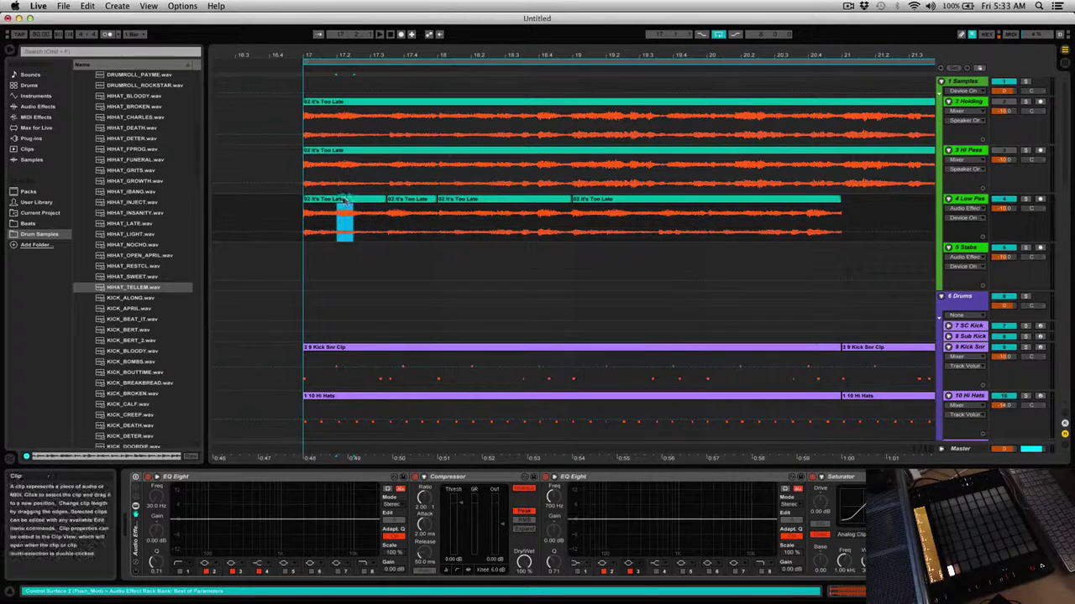
key("super+e")
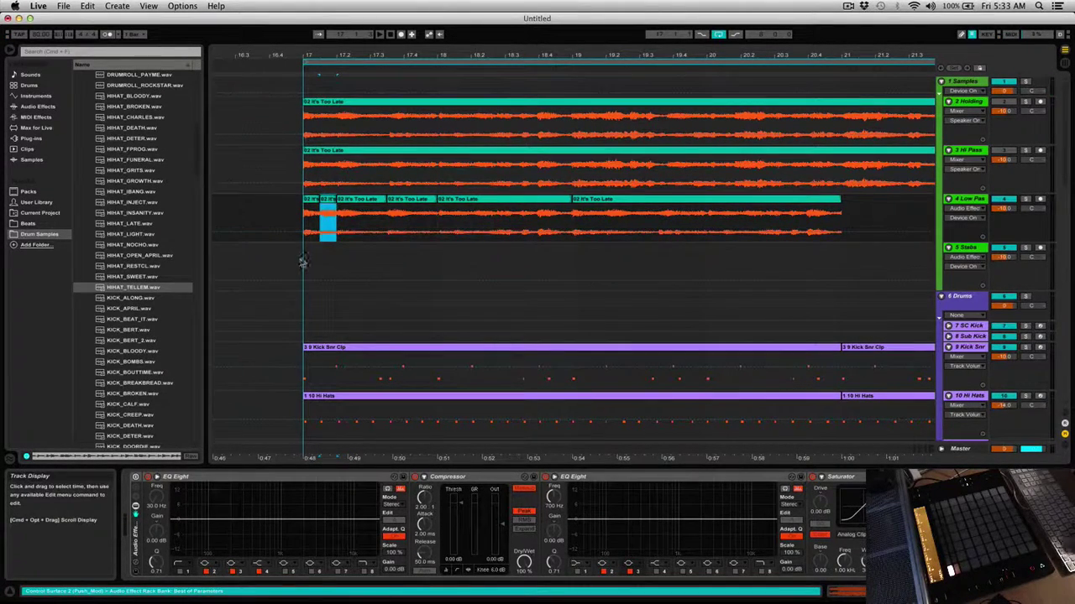
Step: Chop the Low Pass sample between 18.1.1 and 18.2.3 into half-beat slices and audition the result from bar 17
left_click(302, 261)
key("space")
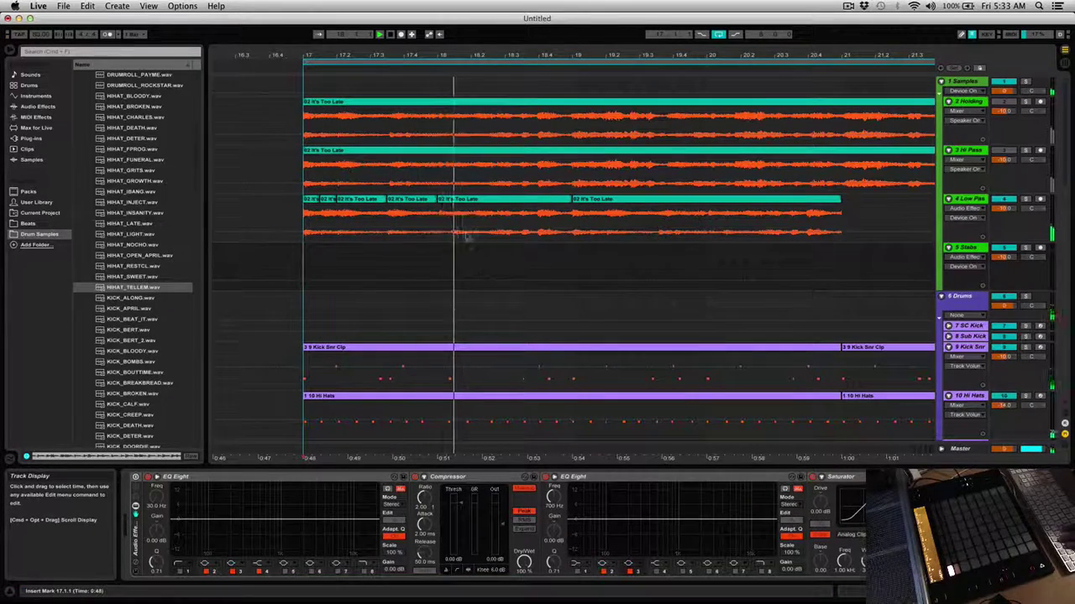
mouse_move(454, 220)
left_mouse_down()
mouse_move(445, 219)
mouse_move(458, 219)
left_mouse_up()
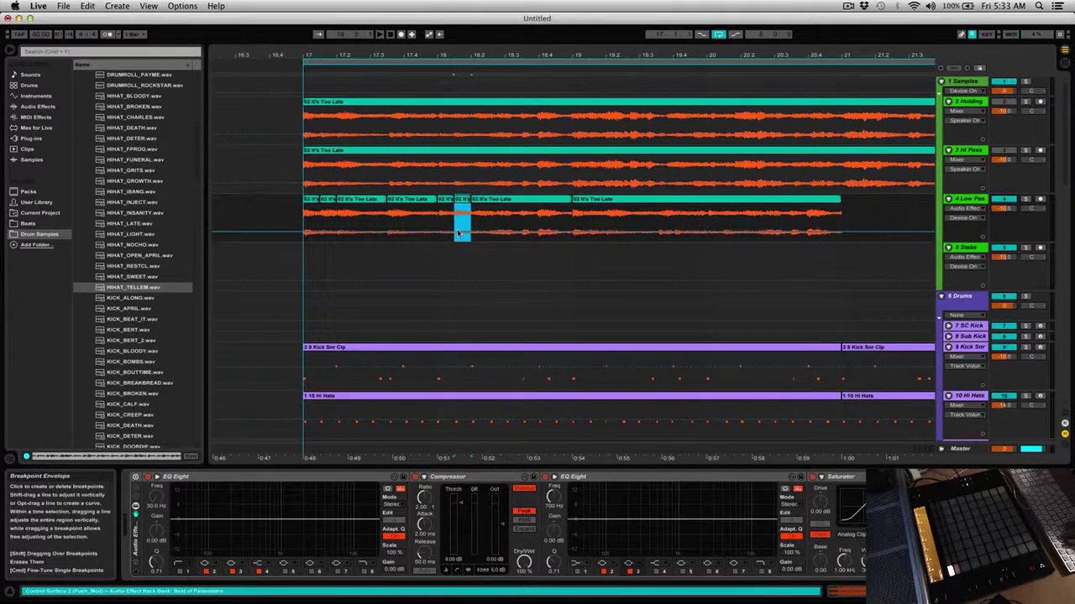
left_click(455, 231)
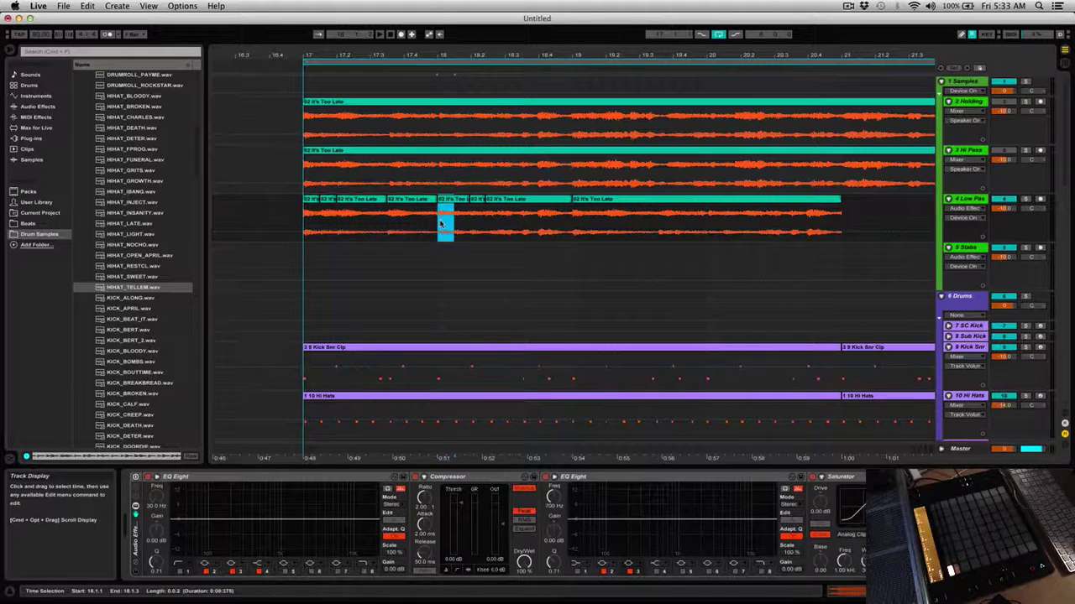
key("space")
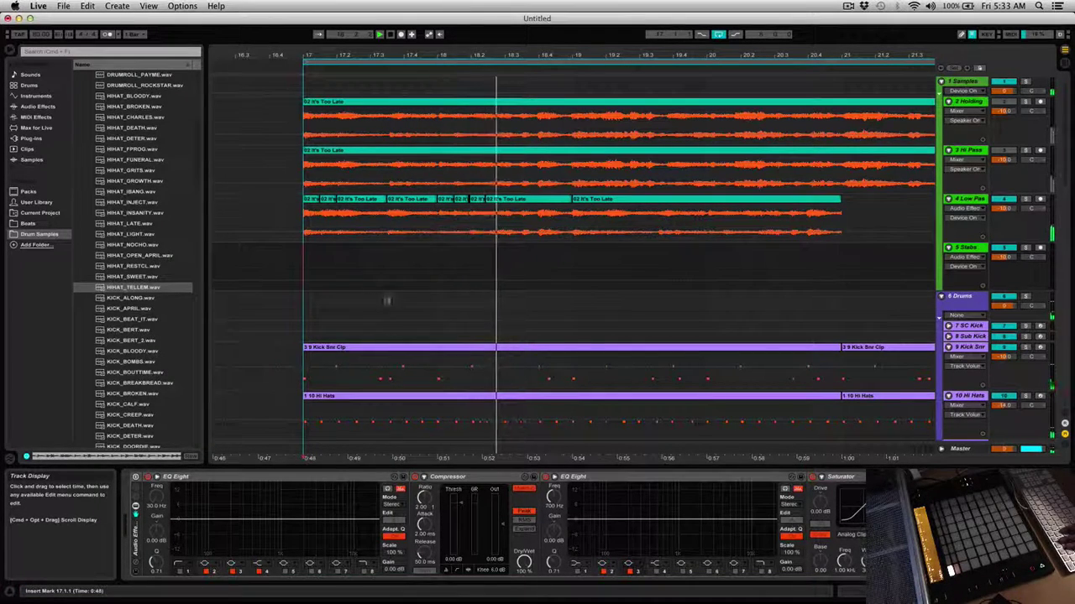
Step: Try to split the Low Pass clip near 18.3.2 and copy the 18.1.3 slice to 18.3.1, auditioning from bar 17
key("space")
left_click(500, 249)
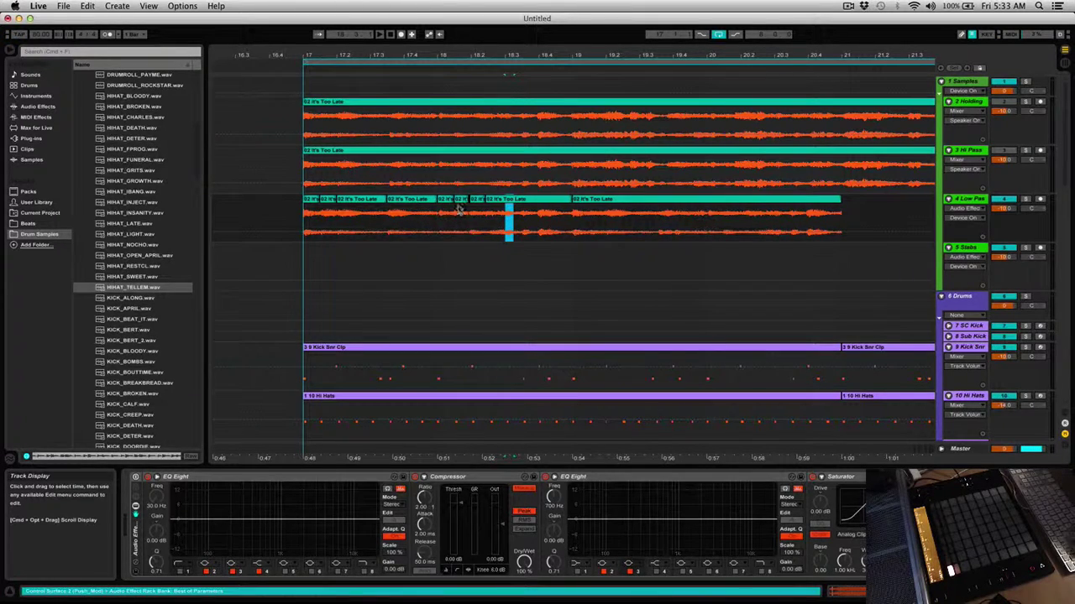
left_click_drag(518, 207, 522, 206)
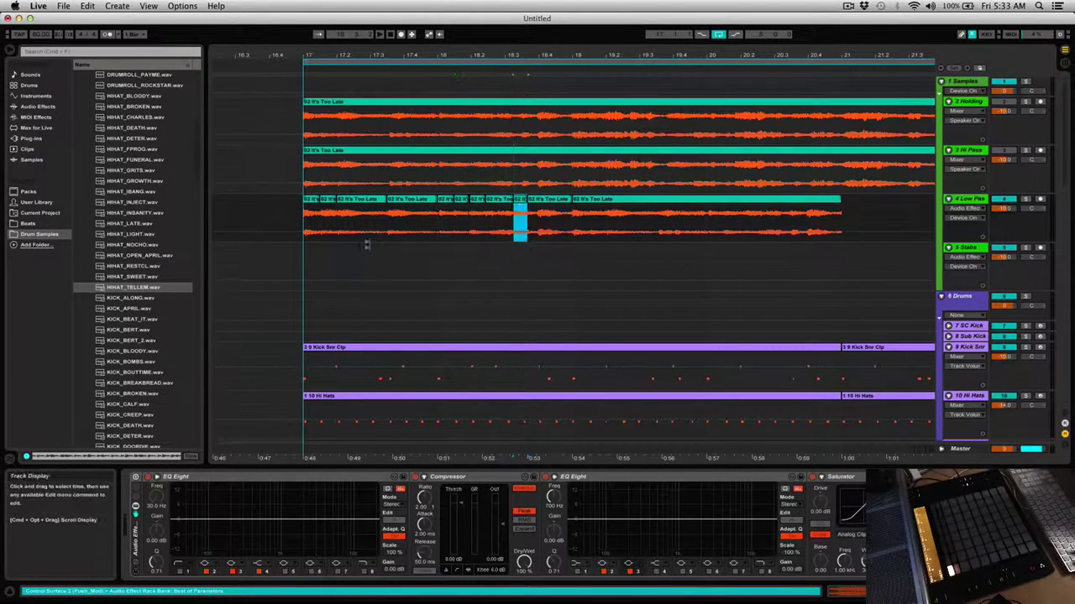
left_click(305, 266)
key("space")
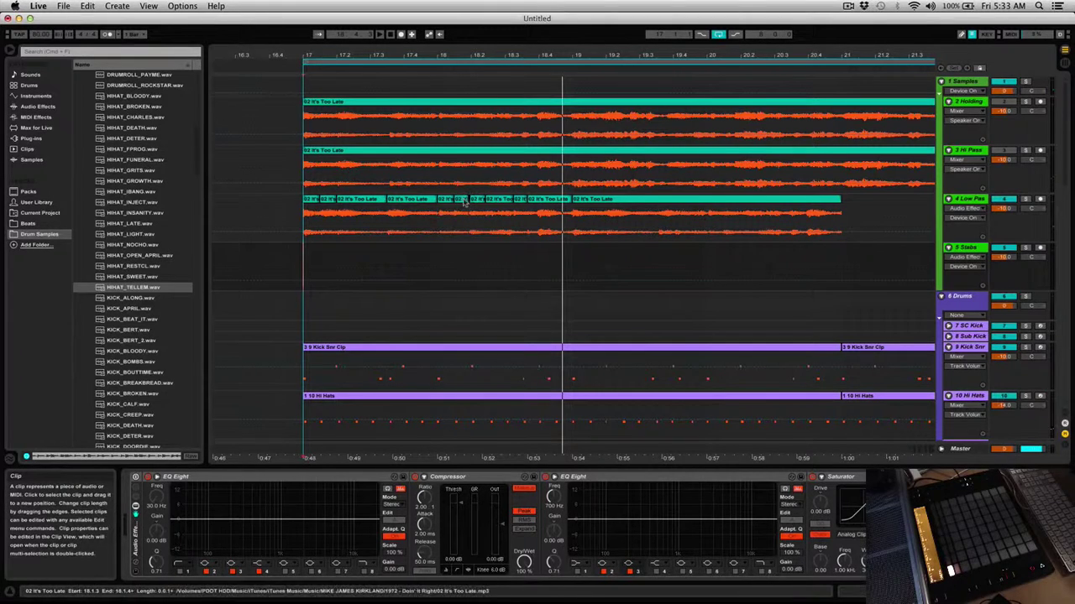
left_click_drag(465, 201, 510, 202)
left_click(305, 269)
key("space")
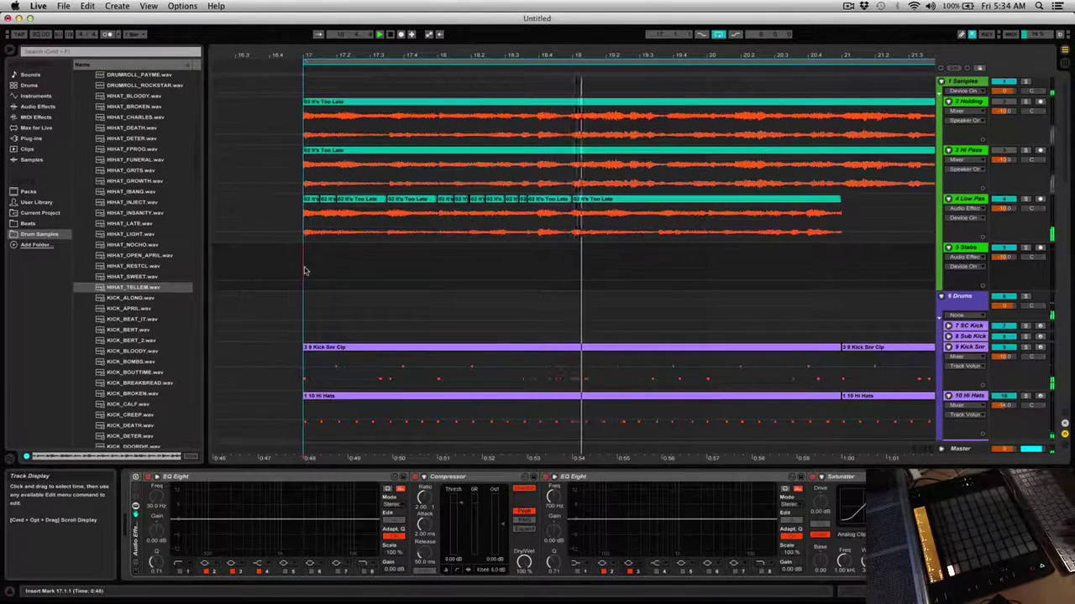
key("space")
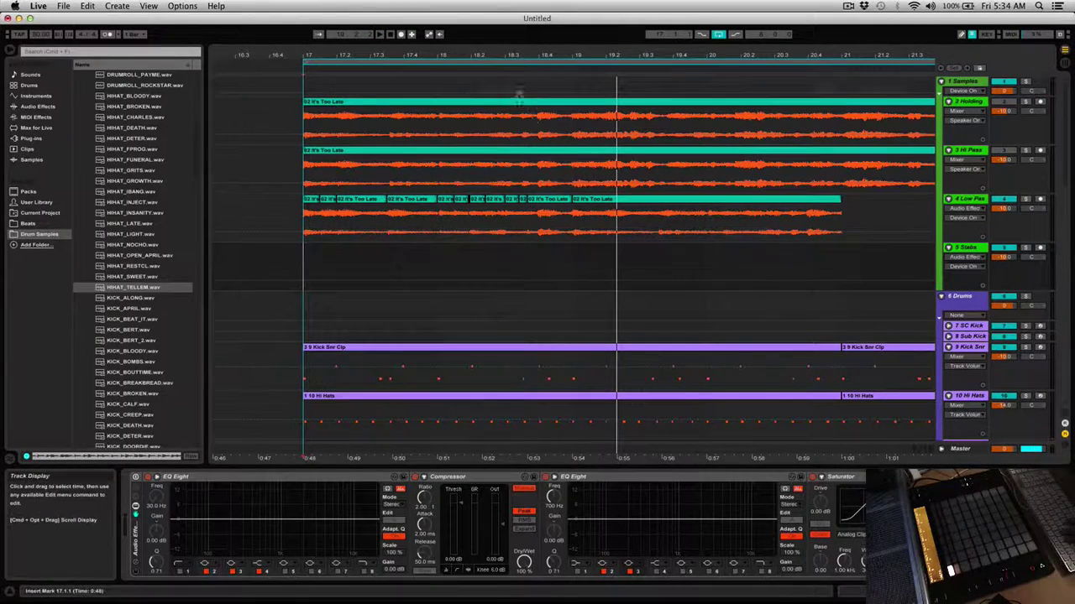
Step: Copy the half-beat Low Pass slice at 18.1.1 to 18.3.1, auditioning the chop from just before bar 18
mouse_move(518, 55)
left_mouse_down()
mouse_move(542, 199)
mouse_move(435, 205)
left_mouse_up()
left_click(314, 265)
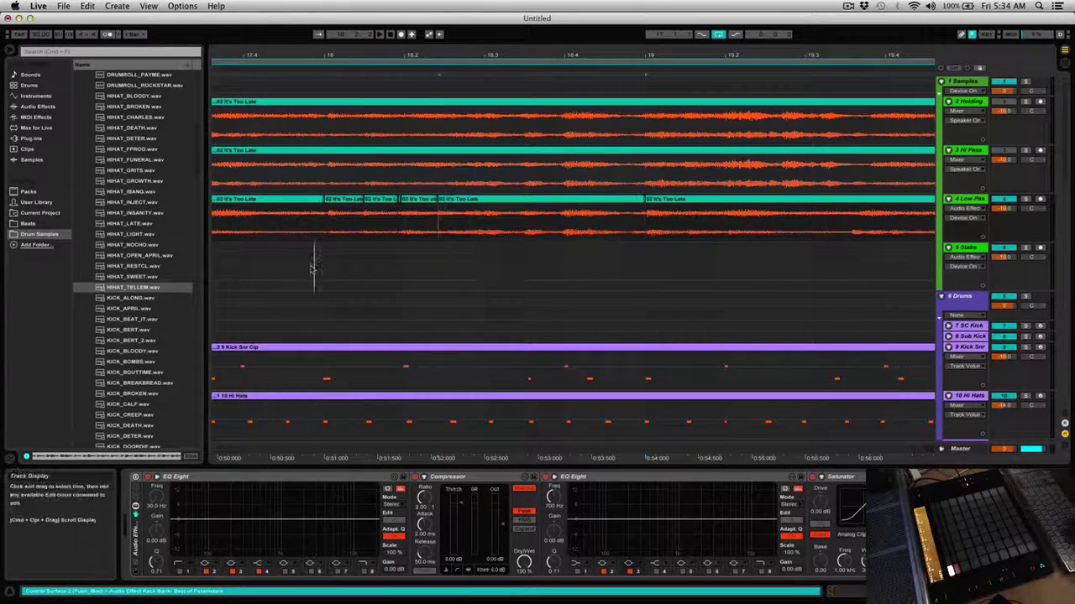
key("space")
key("space")
key("space")
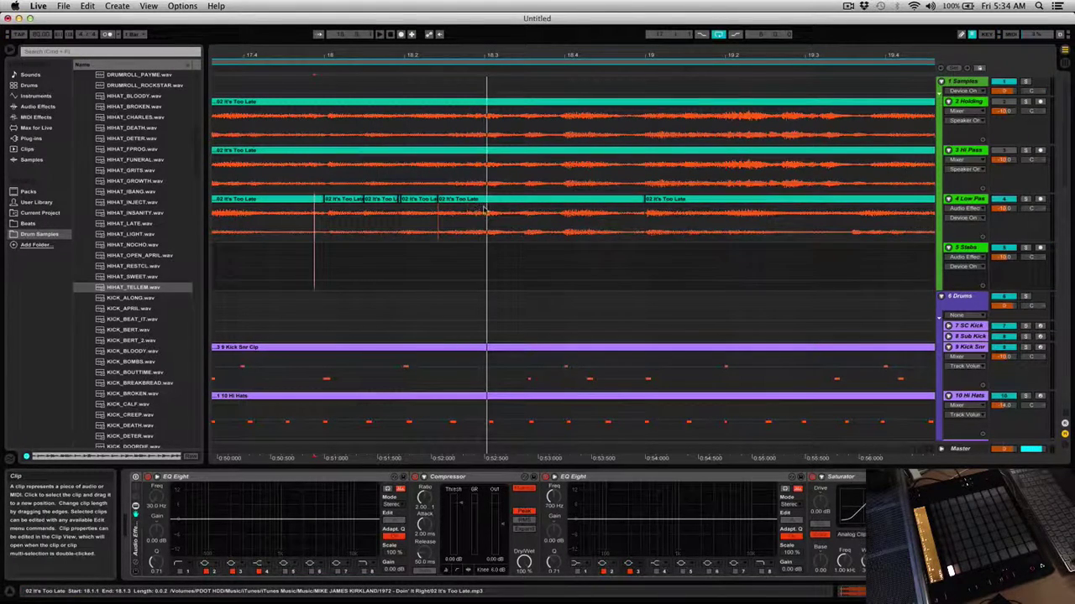
left_click_drag(340, 200, 502, 205)
left_click(314, 250)
key("space")
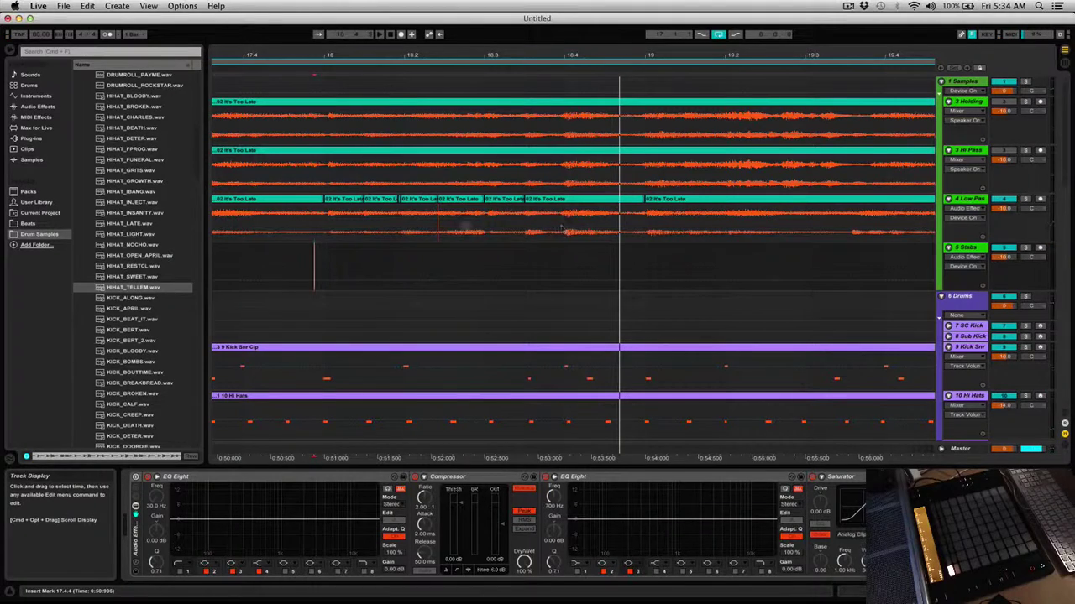
Step: Copy the Low Pass slice at 18.2.1 to 18.4.1 and audition the pattern from bar 18
left_click(305, 233)
key("space")
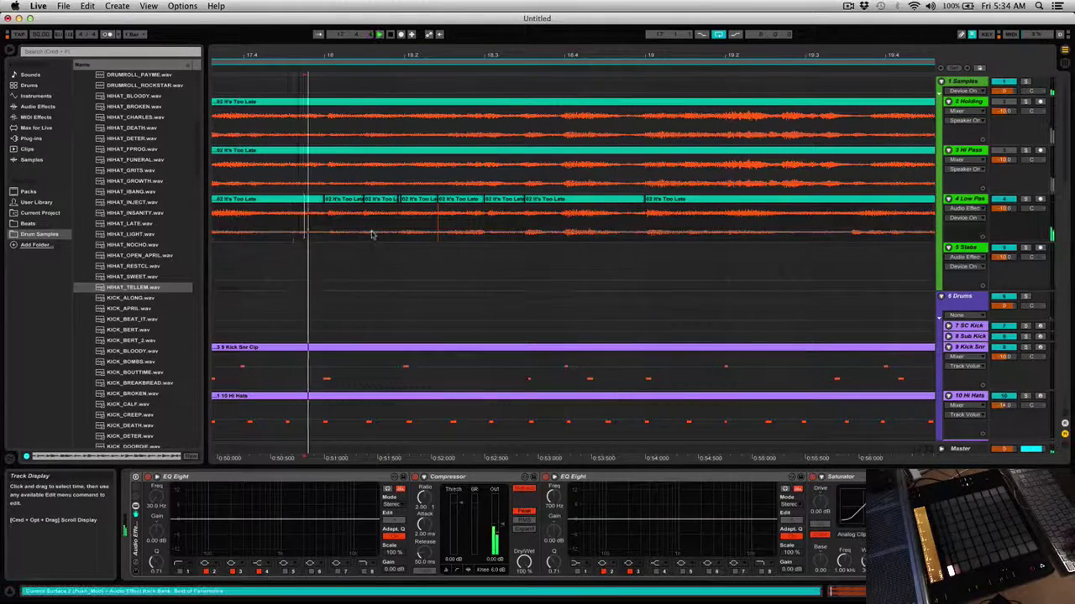
key("space")
left_click_drag(415, 200, 578, 212)
left_click(328, 260)
key("space")
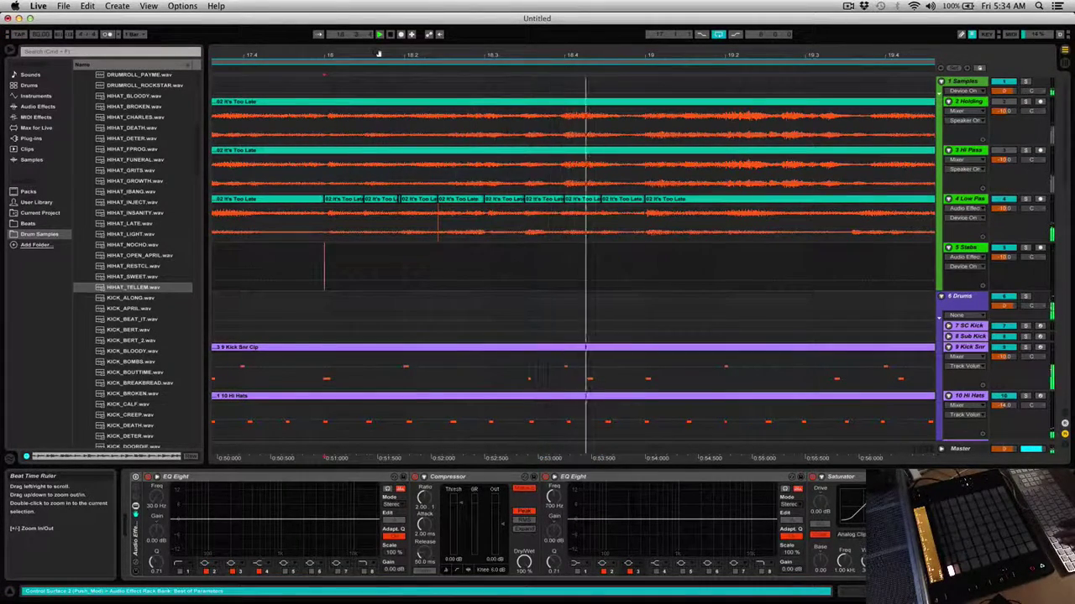
left_click_drag(378, 55, 378, 37)
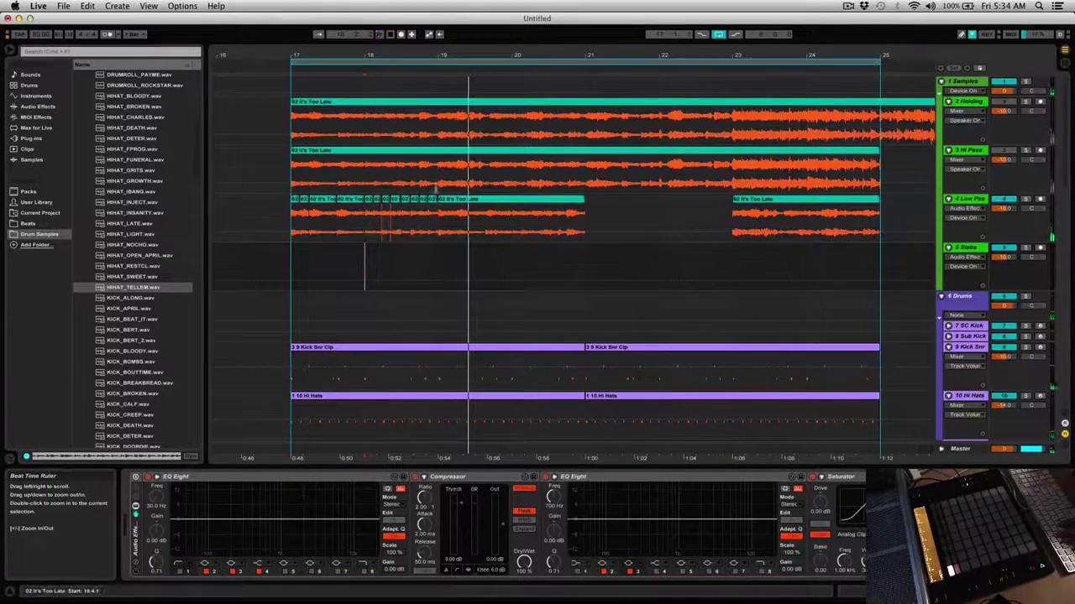
Step: Consolidate and reverse the last Low Pass slice before bar 19, then audition it from 18.2.4
mouse_move(439, 55)
left_mouse_down()
mouse_move(446, 79)
mouse_move(451, 71)
left_mouse_up()
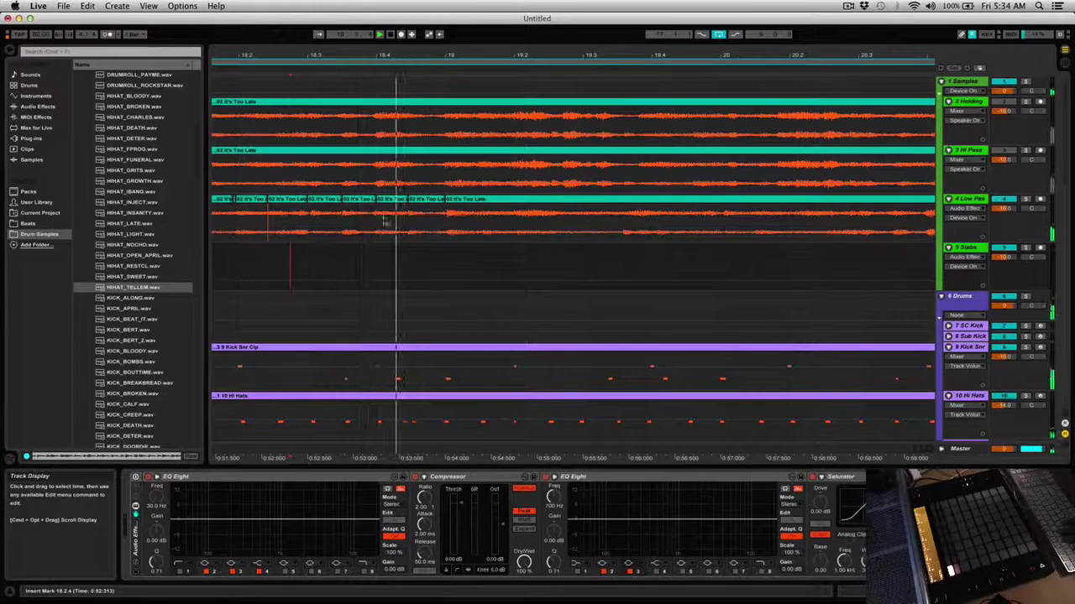
left_click(422, 204)
right_click(423, 204)
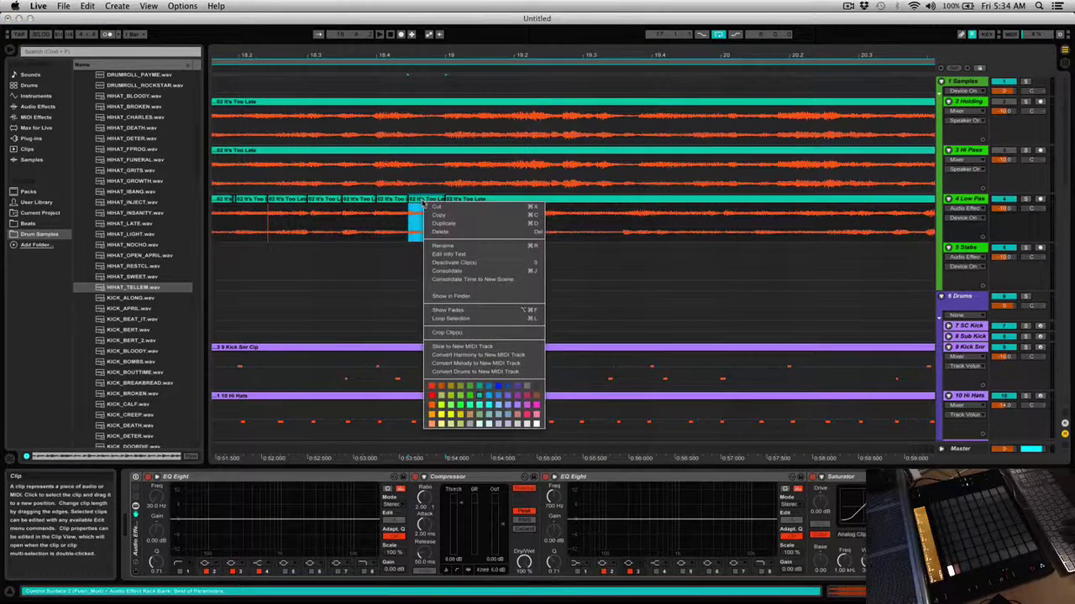
left_click(438, 273)
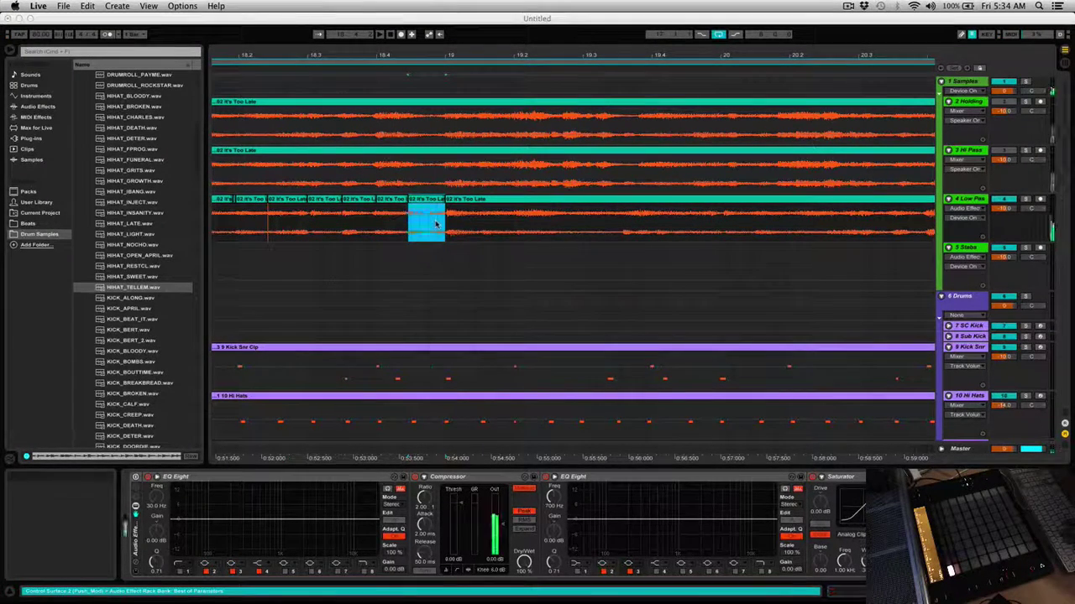
key("shift+Tab")
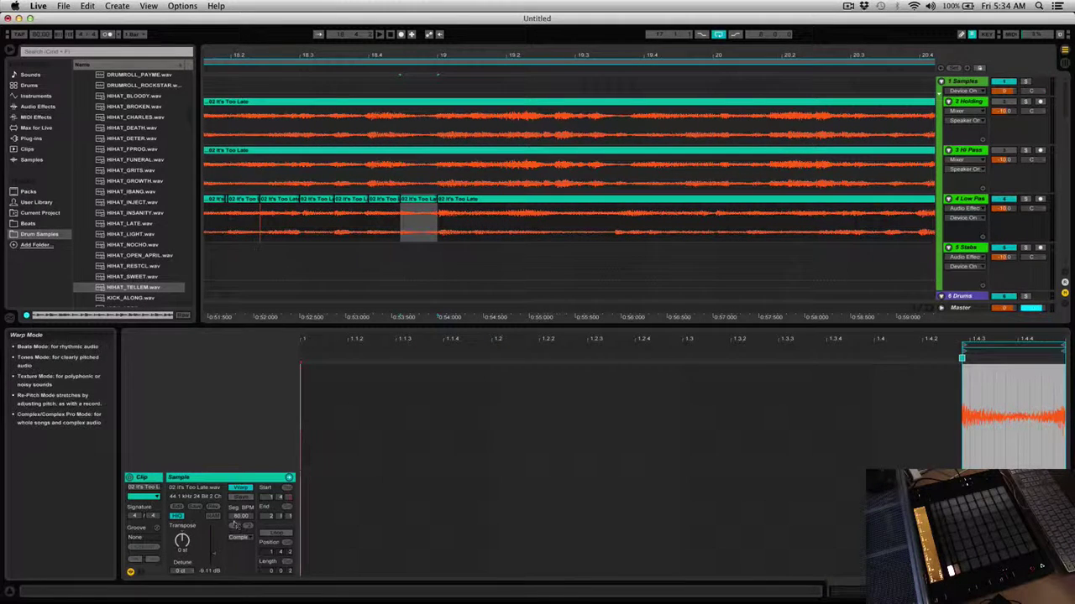
left_click(214, 507)
left_click(283, 263)
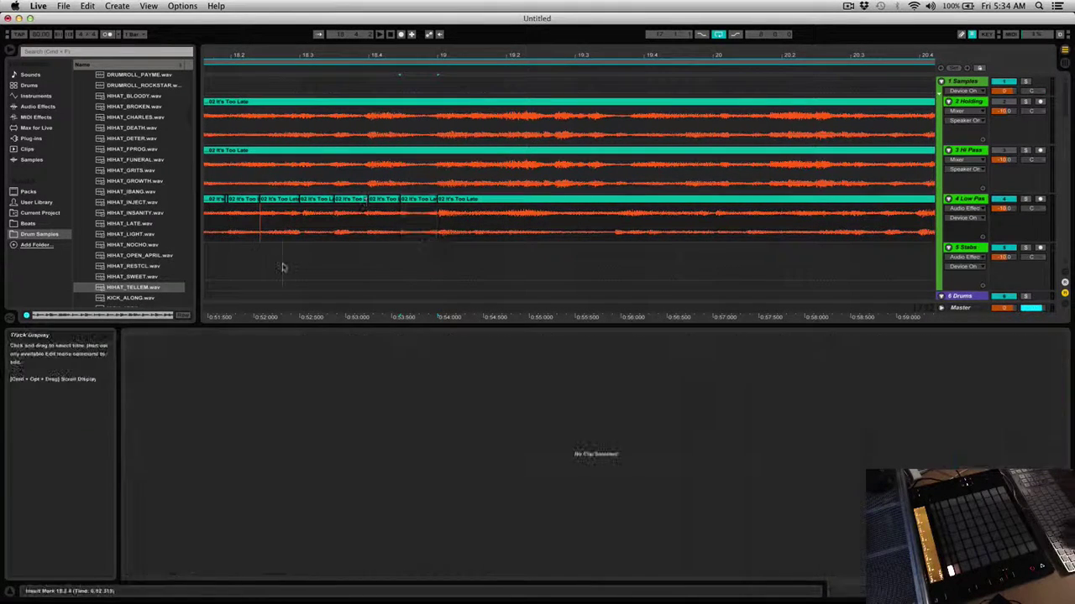
key("space")
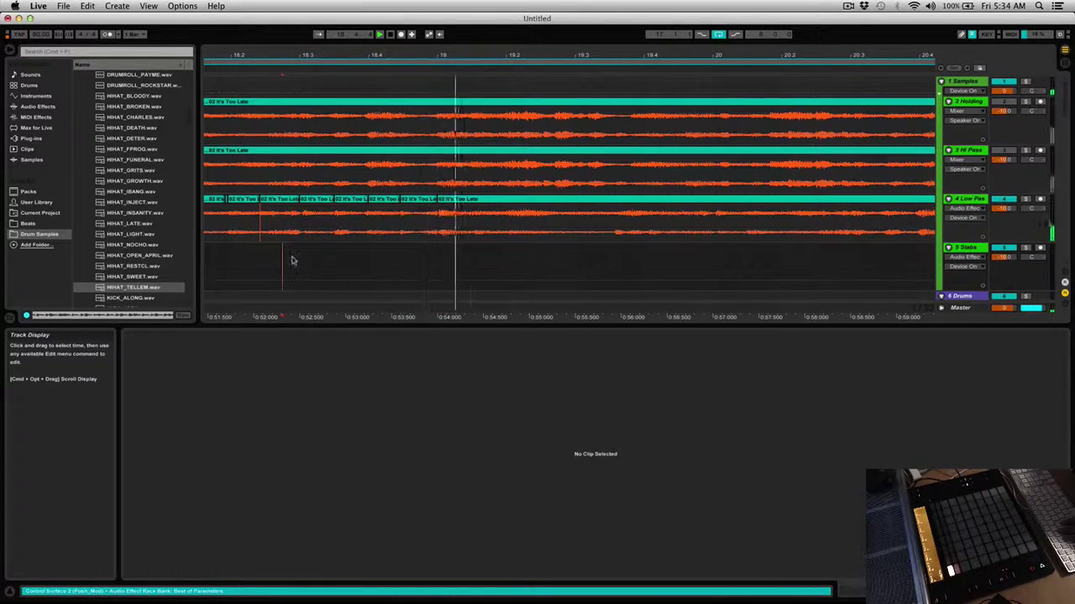
Step: Copy the chopped Low Pass section from bars 17 to 19 so the copy starts at bar 21
left_click_drag(376, 55, 376, 21)
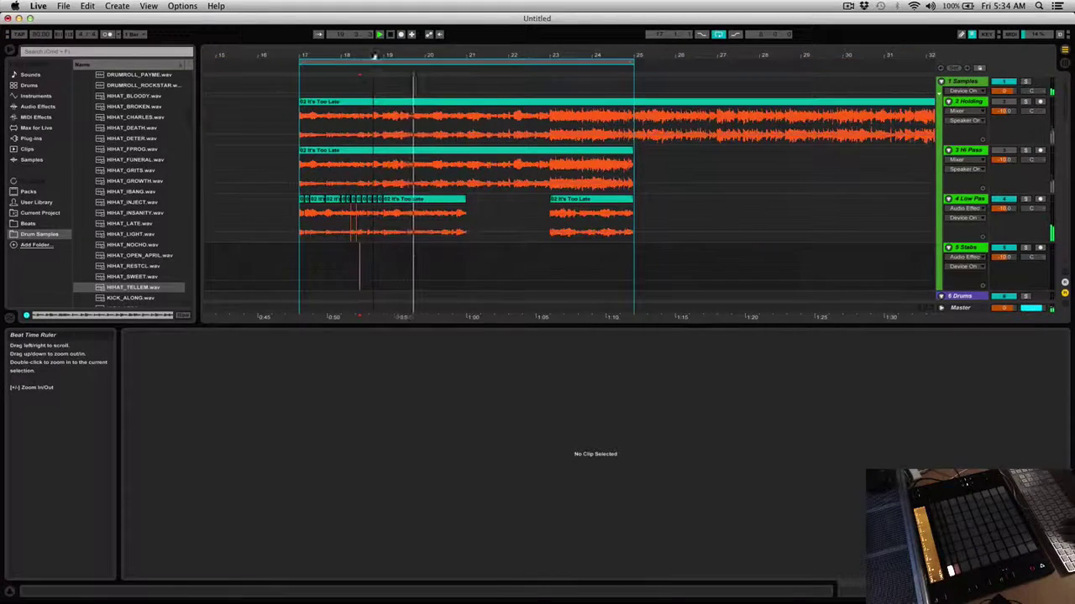
left_click(411, 214)
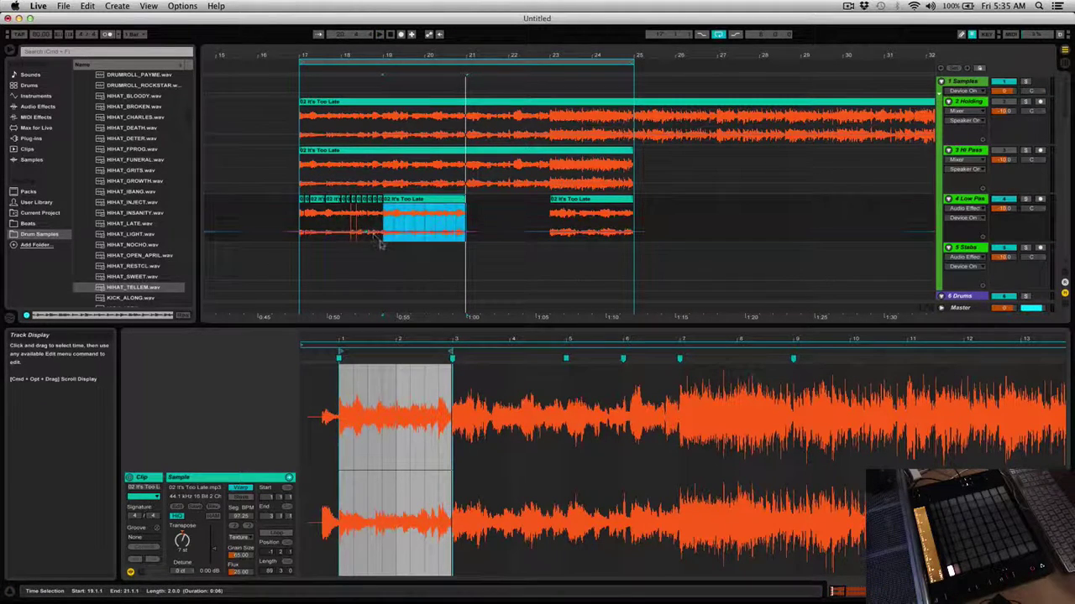
left_click_drag(382, 243, 512, 227)
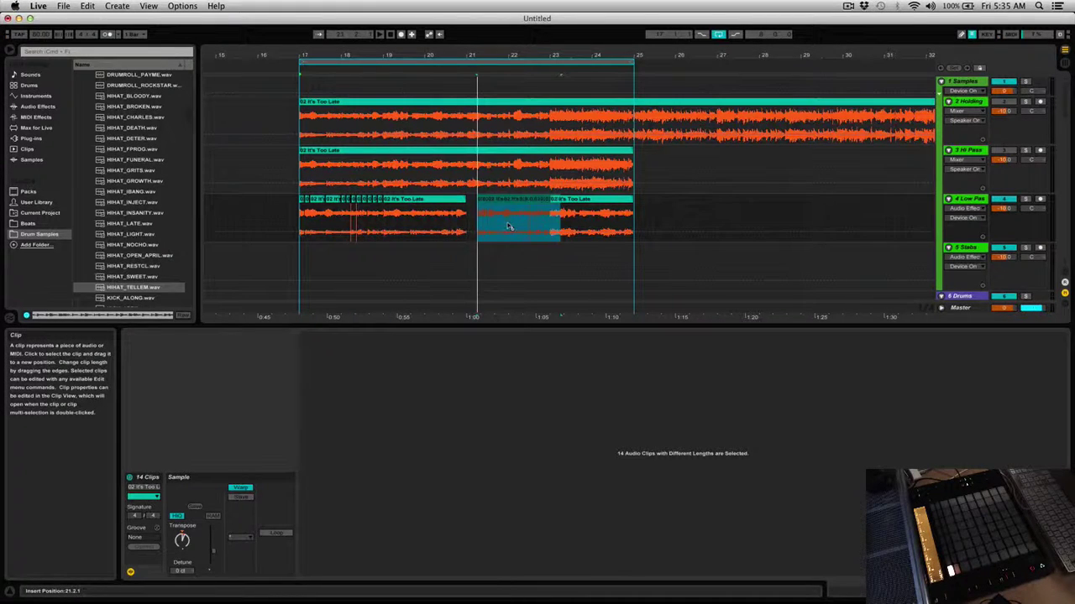
left_click(506, 227)
Step: Split the Low Pass clip between bars 19 and 21 at 19.3.1, 20.1.1 and about 20.3.1
left_click_drag(403, 243, 411, 241)
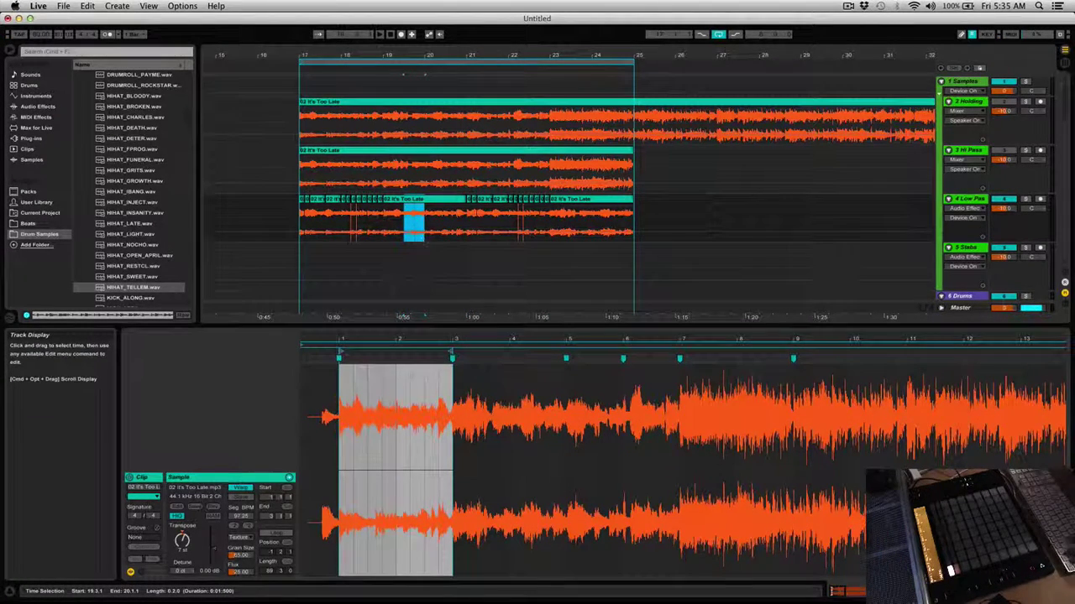
key("super+e")
left_click_drag(460, 243, 456, 240)
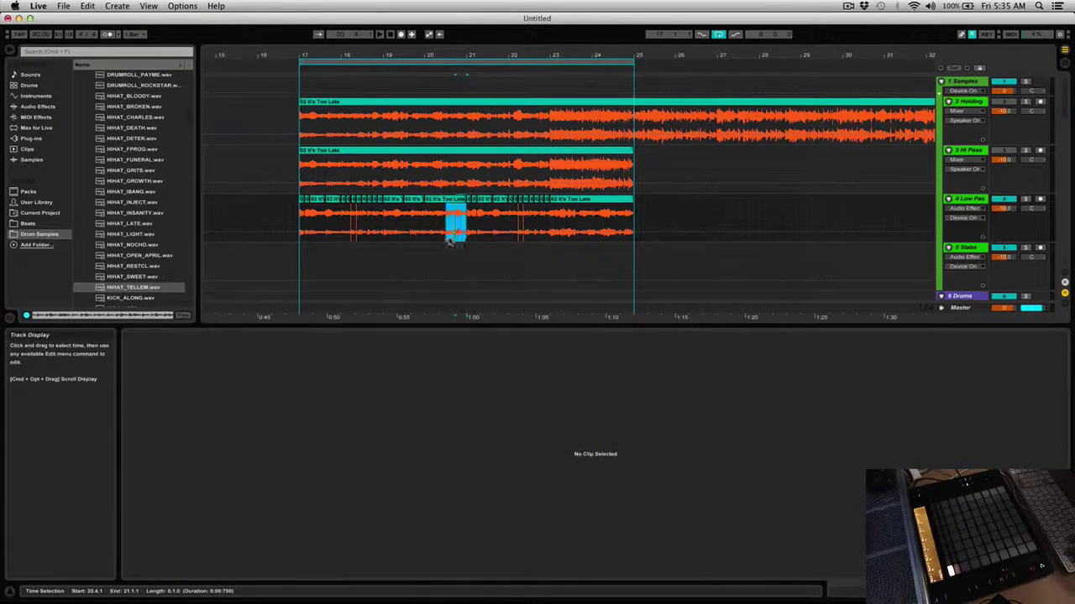
key("super+e")
key("super+e")
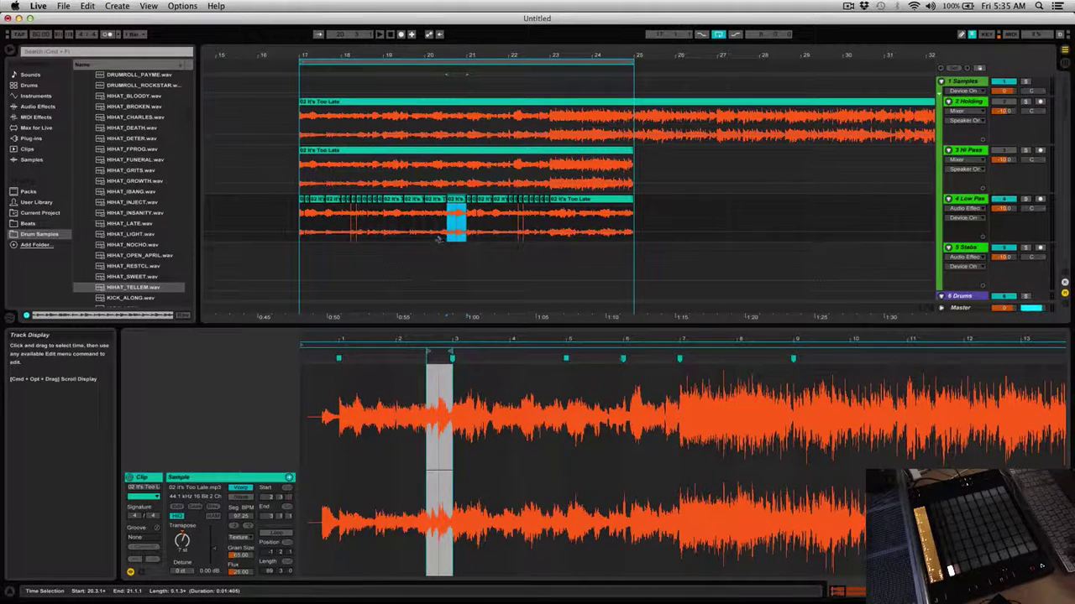
left_click(425, 256)
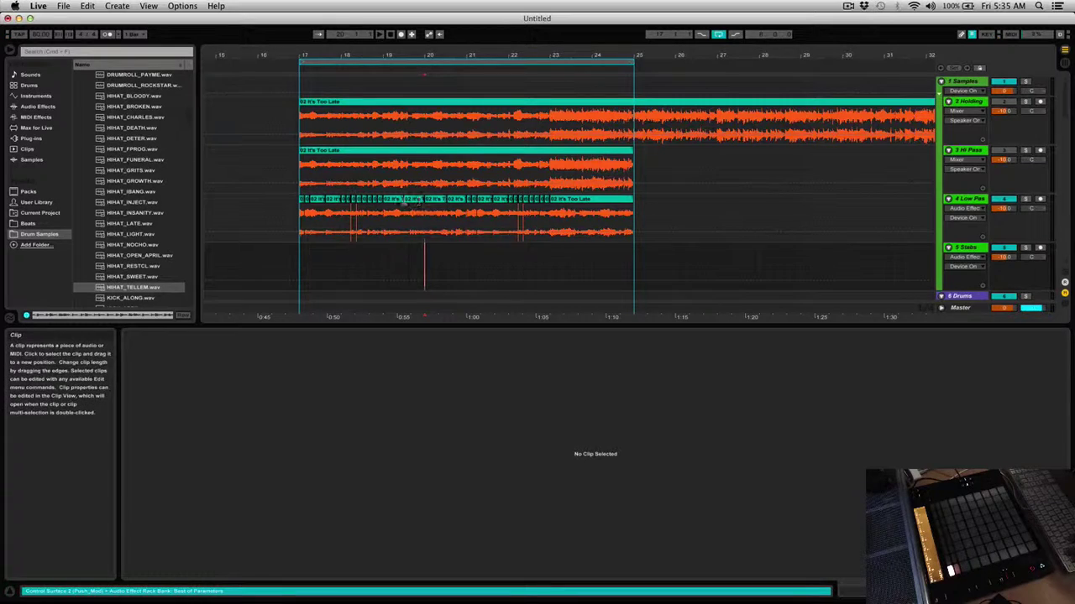
Step: Consolidate the Low Pass slices at 19.1.1 and 20.1.1, reverse the one at 20.1.1, and audition from bar 17
left_click(399, 202)
right_click(400, 203)
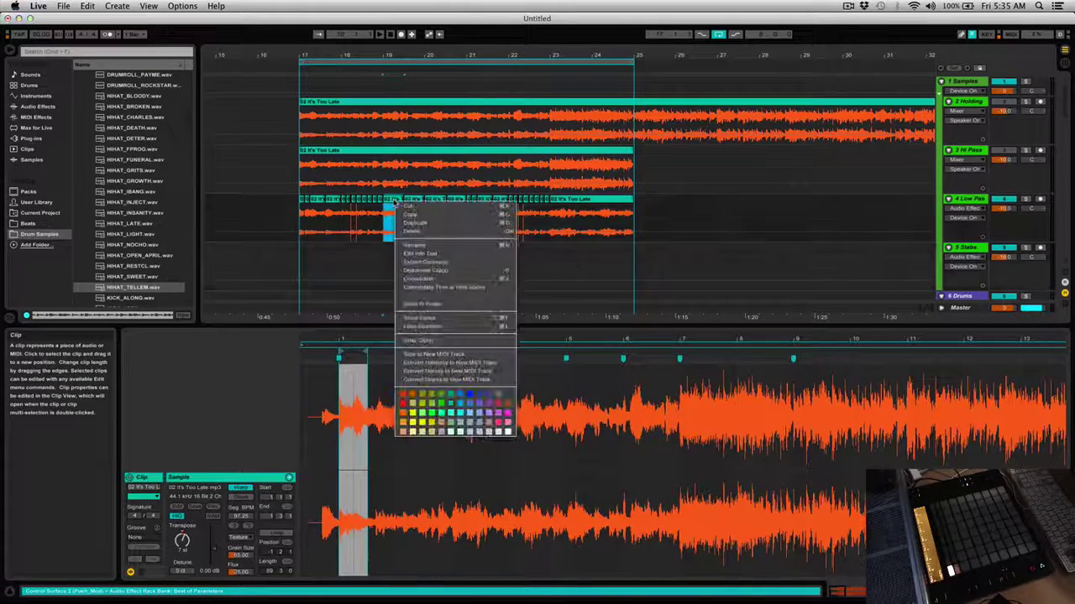
left_click(448, 278)
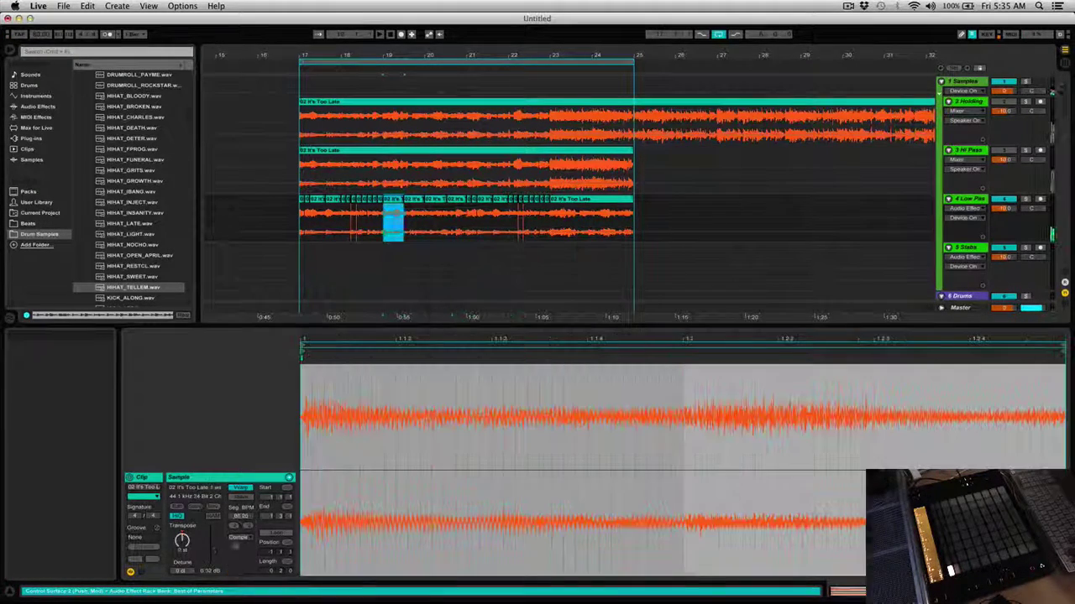
left_click(436, 206)
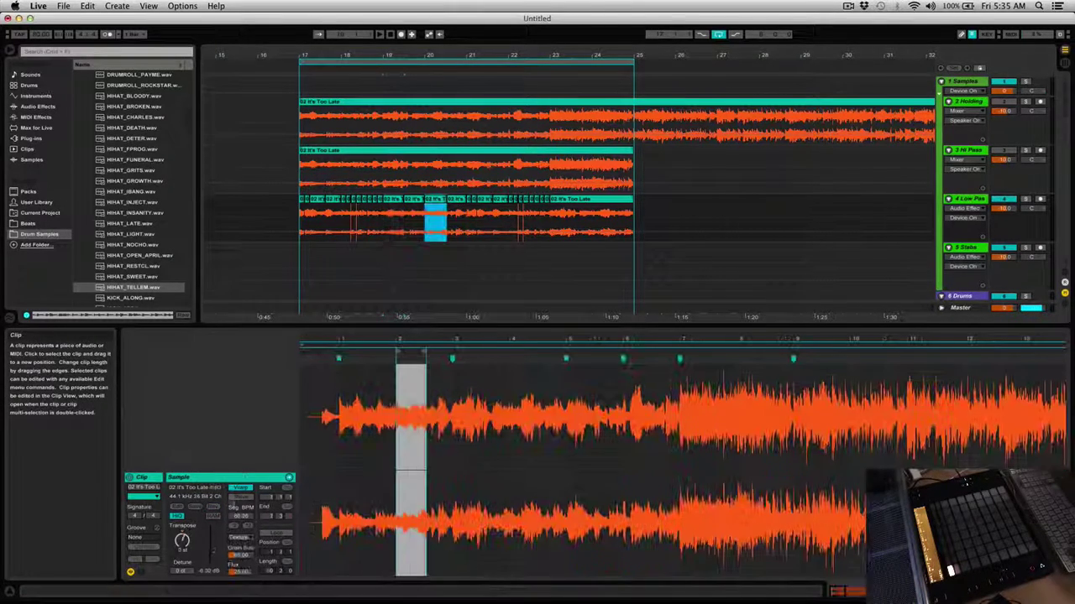
right_click(433, 206)
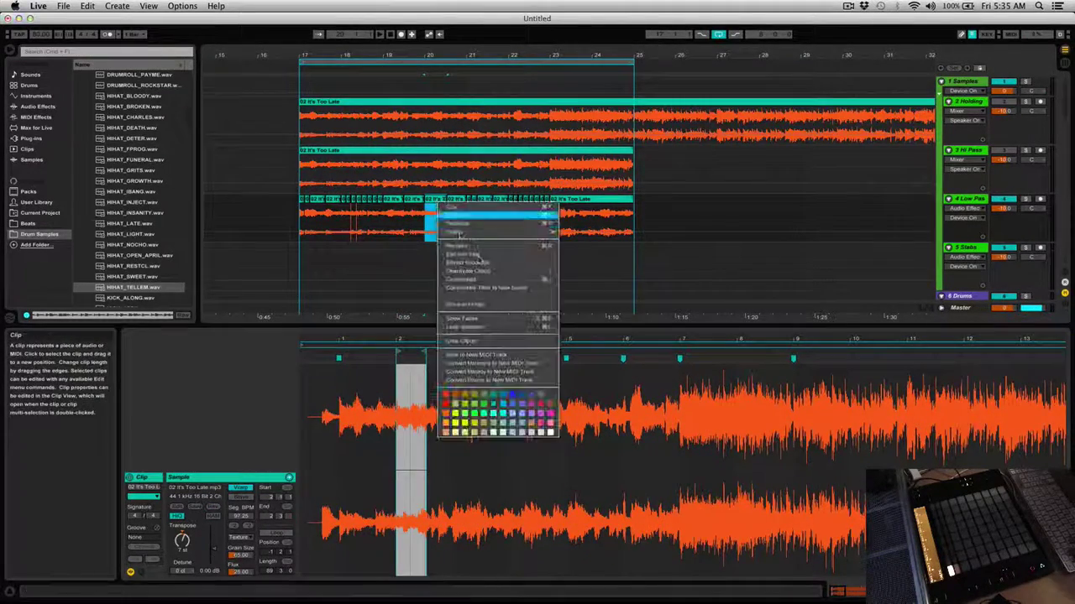
left_click(492, 280)
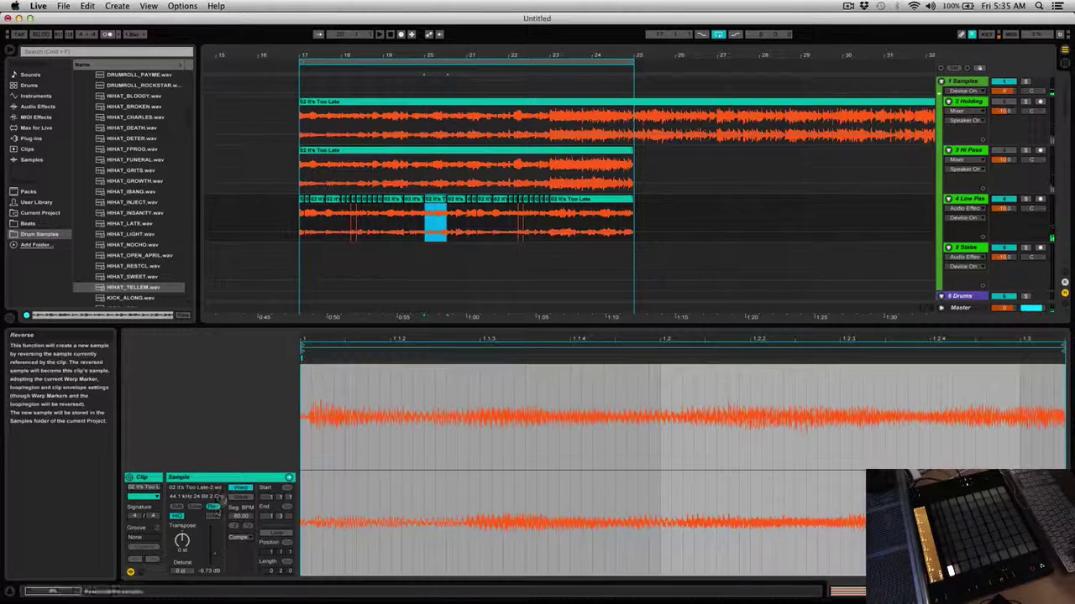
left_click(309, 267)
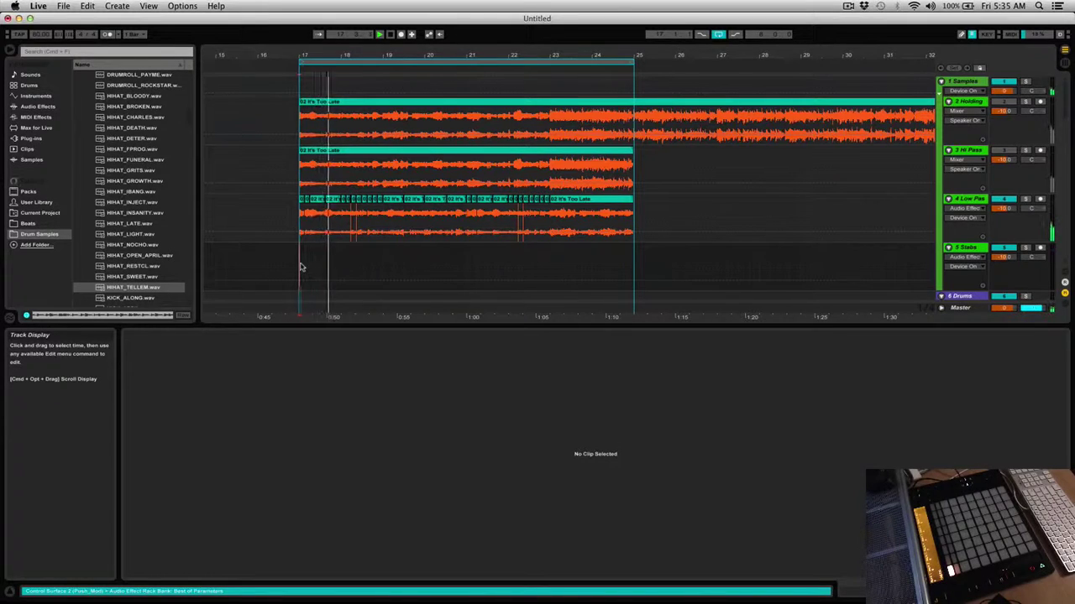
Step: Turn on the Compressor on the Samples group and choose 7 SC Kick as its sidechain source
key("shift+Tab")
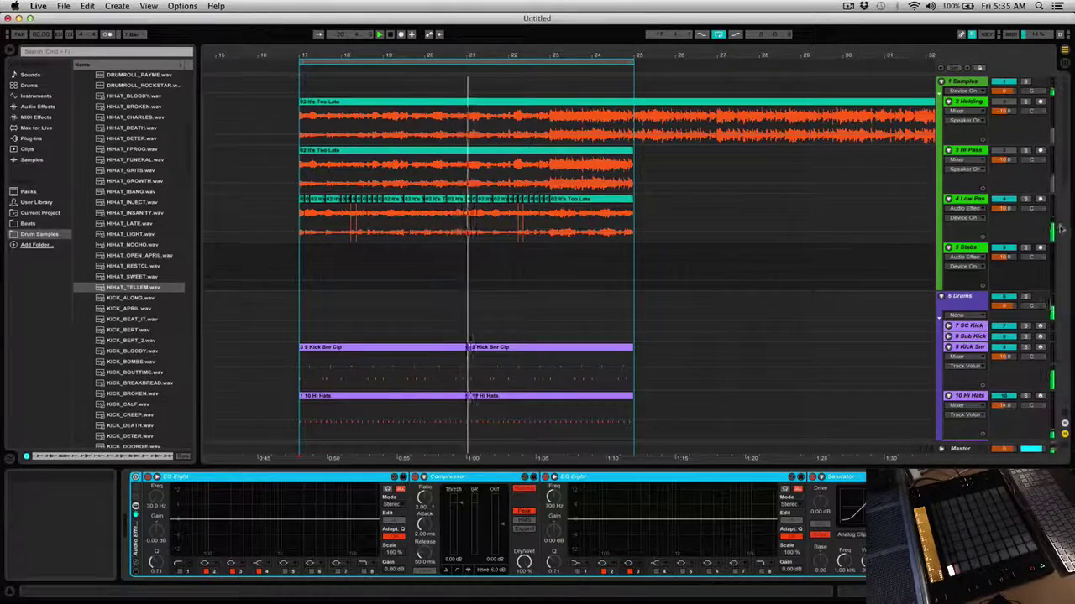
left_click(965, 82)
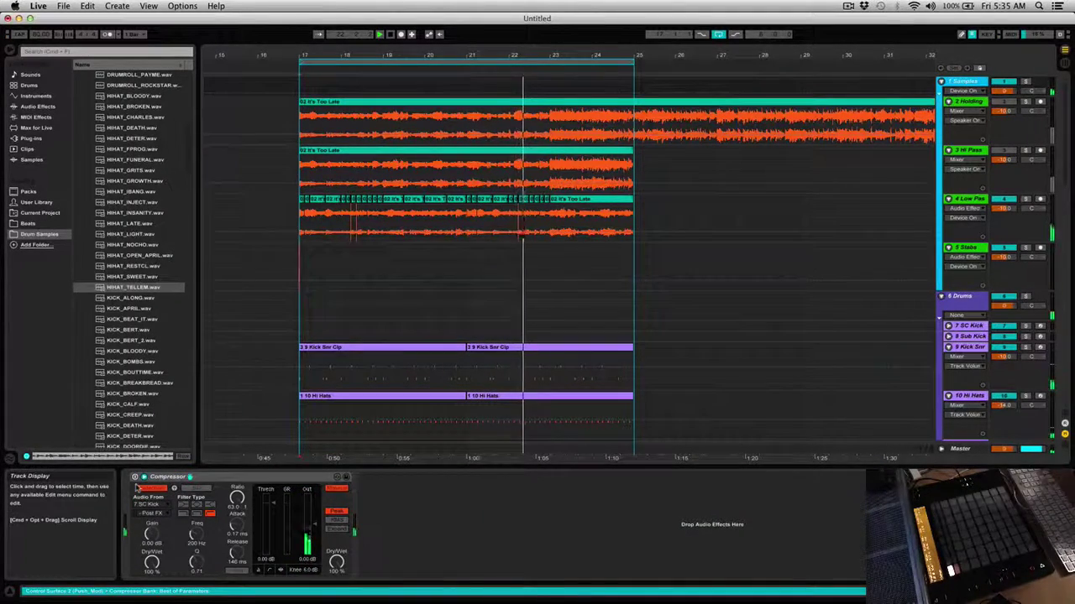
left_click(135, 477)
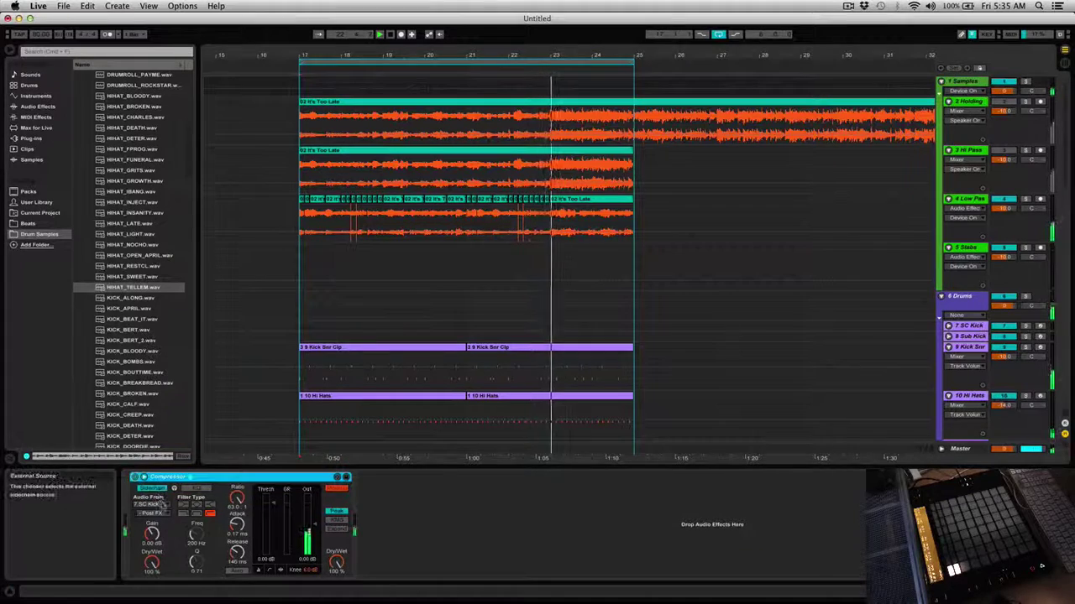
left_click(162, 506)
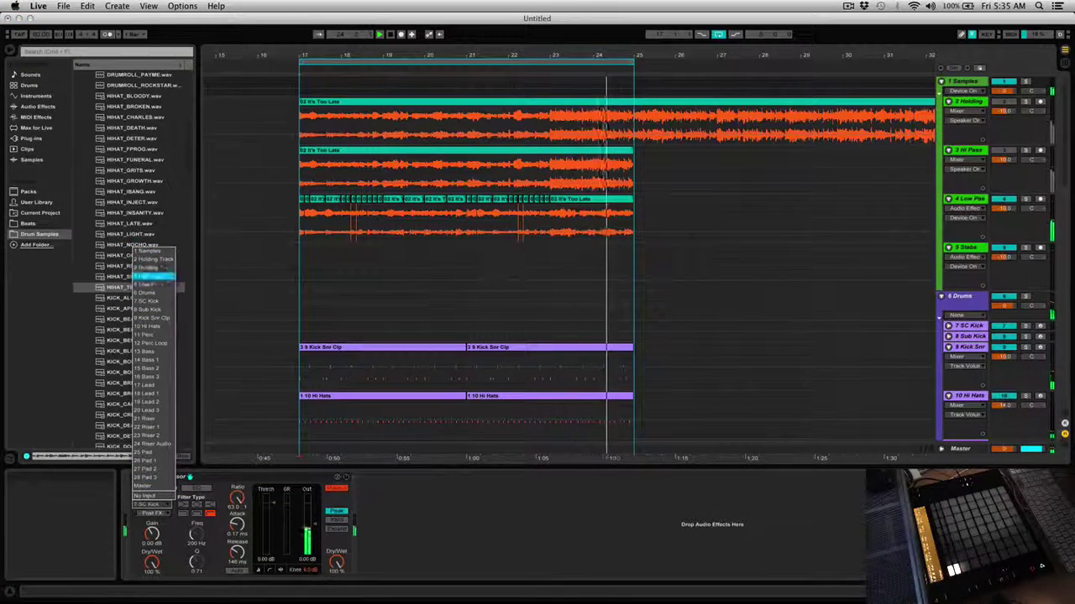
left_click(151, 301)
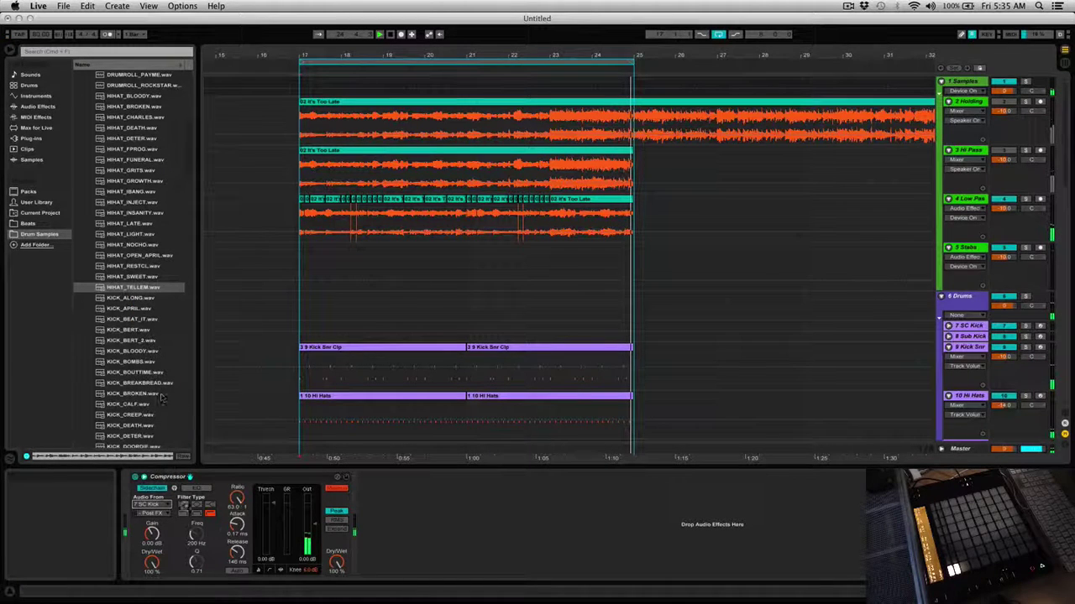
Step: Sidechain the Samples Compressor to 9 Kick Snr's KICK_INJECT Post FX, with ratio 25.2:1, threshold -15.5 dB, attack 0.03 ms and release 137 ms
left_click(165, 514)
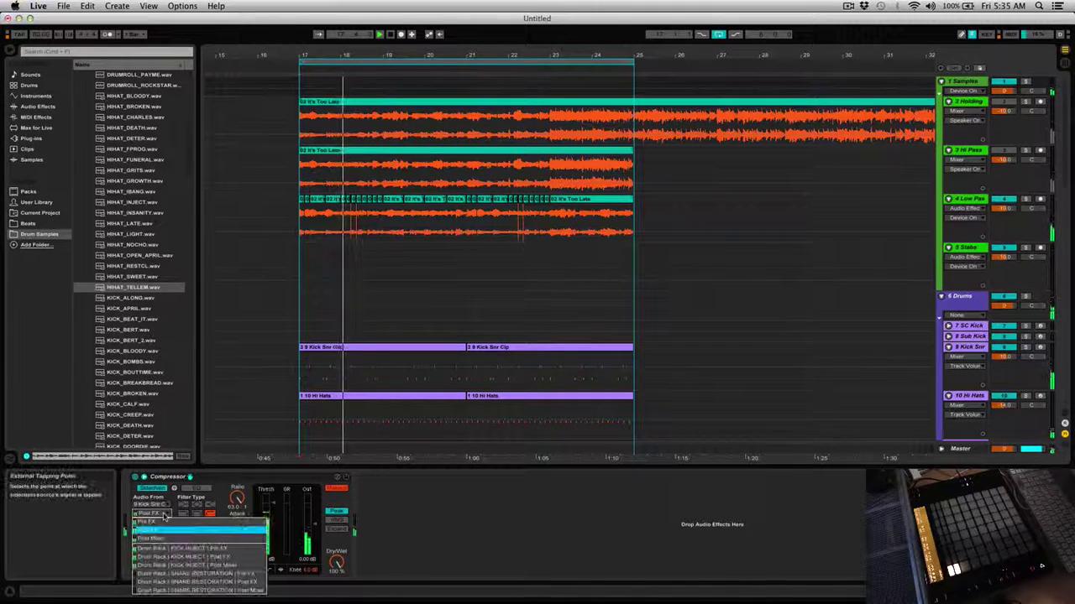
left_click(240, 557)
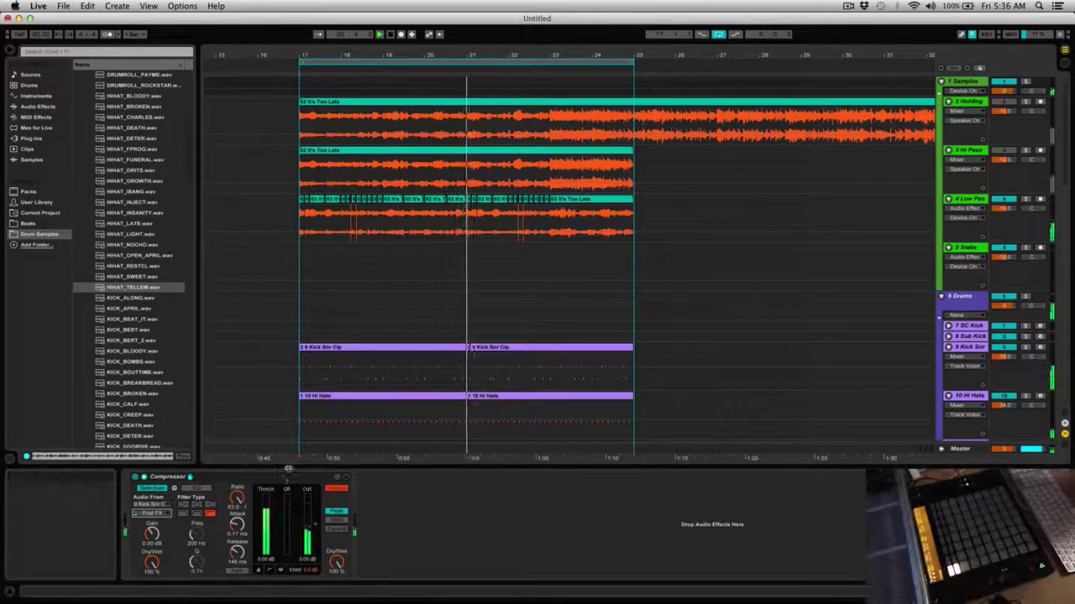
left_click_drag(237, 498, 237, 509)
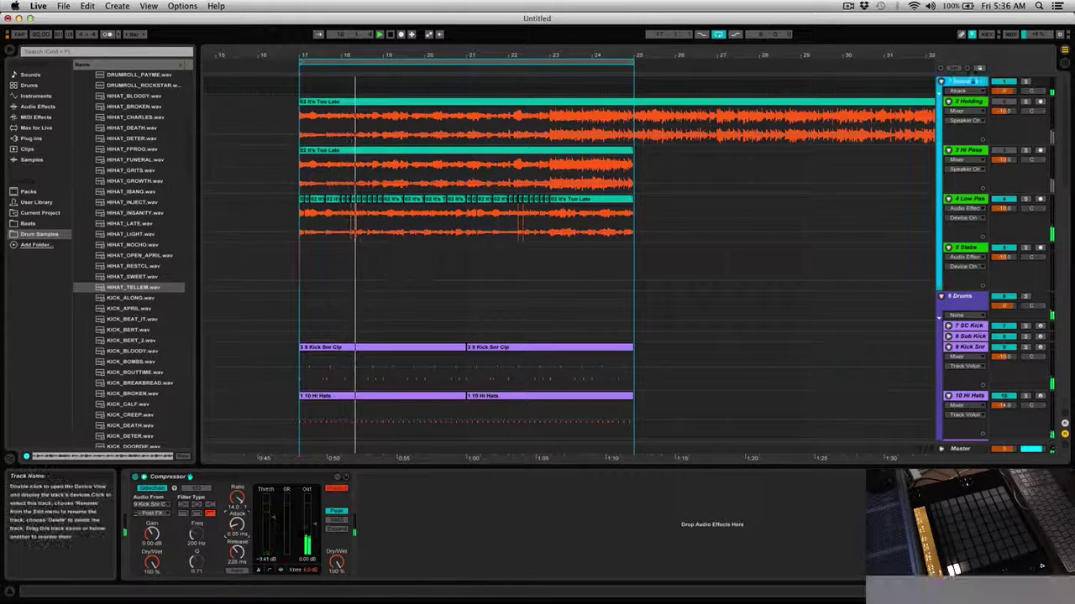
left_click(1026, 82)
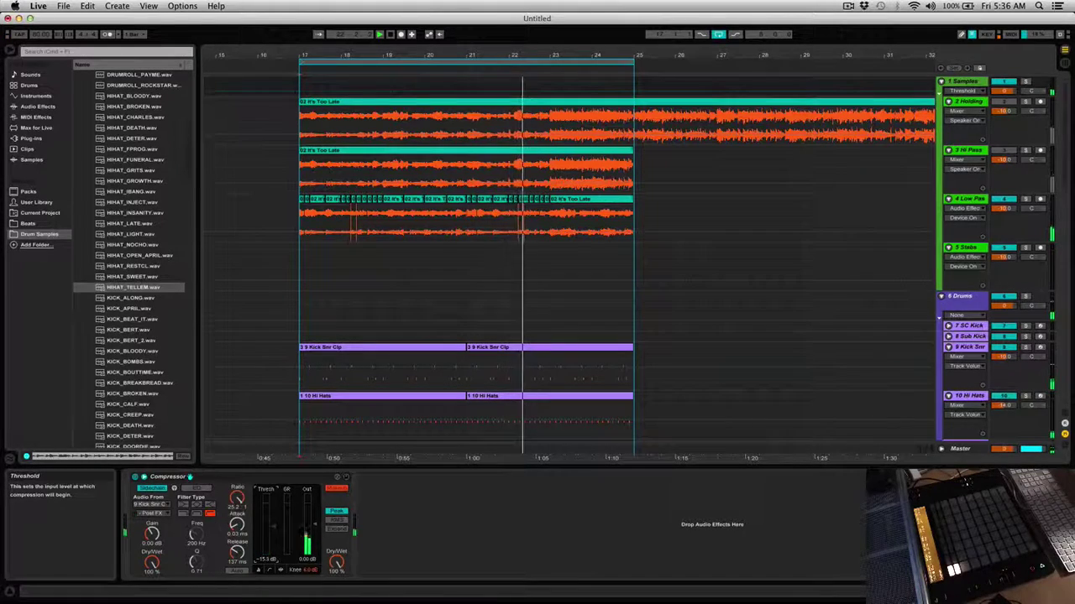
Step: Set the Compressor on 9 Kick Snr's KICK_INJECT chain to ratio 4.06:1, attack 0.02 ms and release 164 ms, and lower its threshold
key("shift+Tab")
key("shift+Tab")
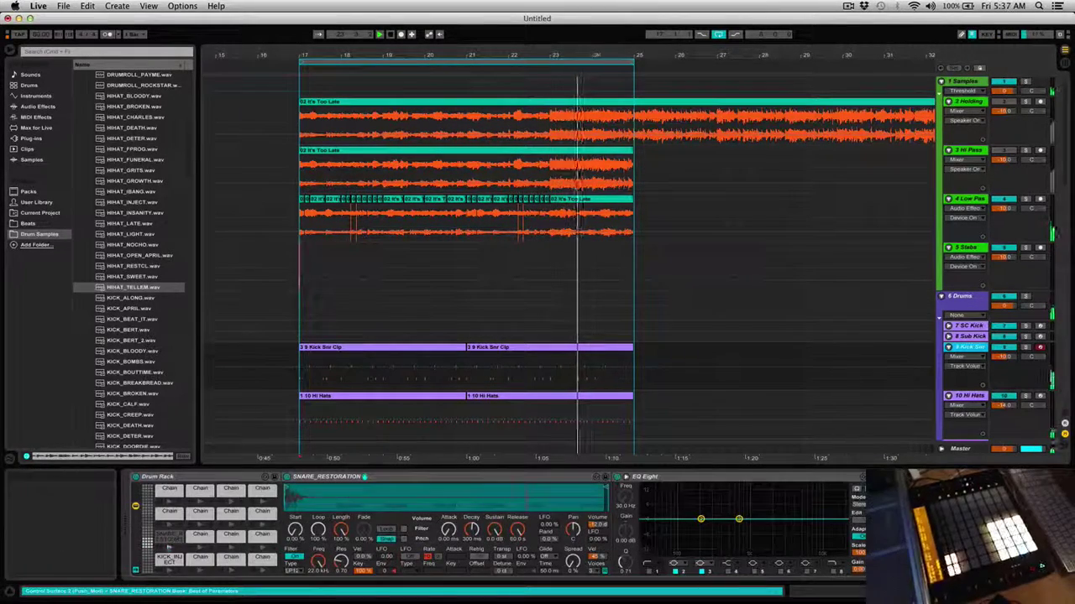
left_click(176, 561)
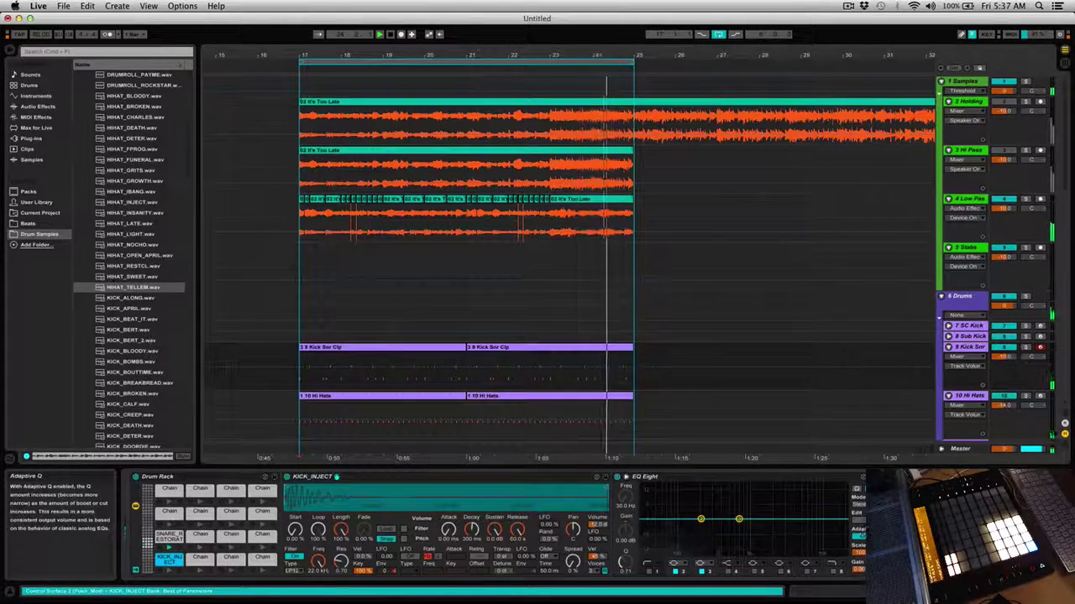
left_click(904, 509)
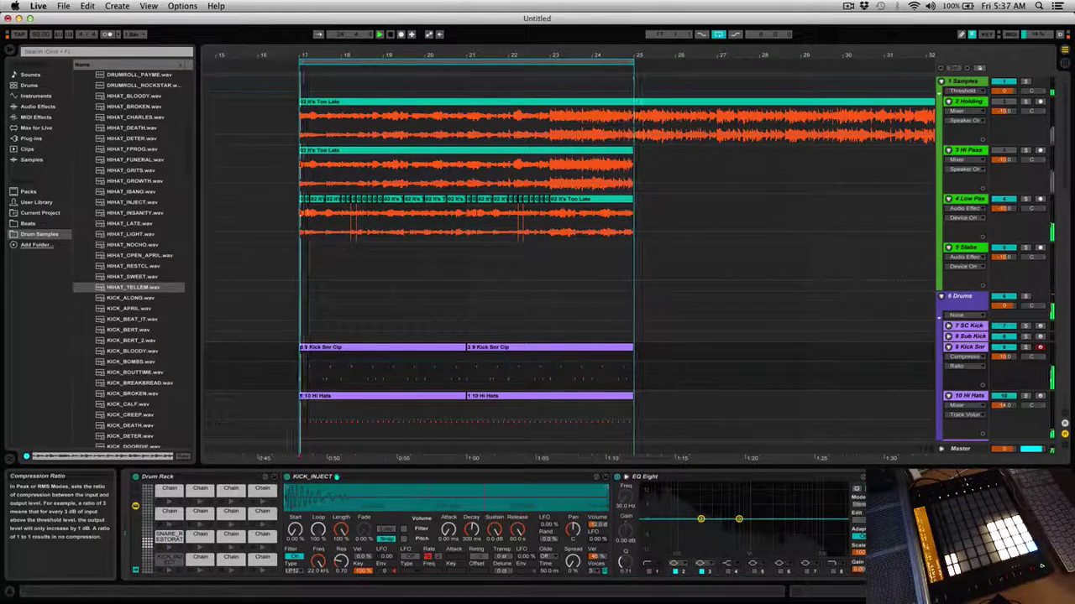
left_click(904, 539)
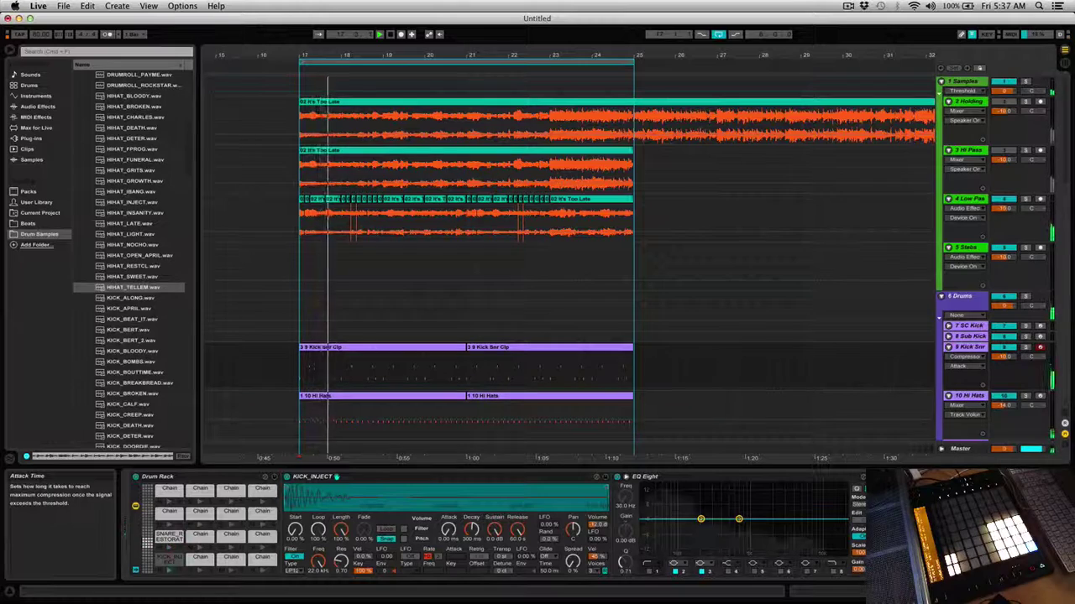
left_click(903, 563)
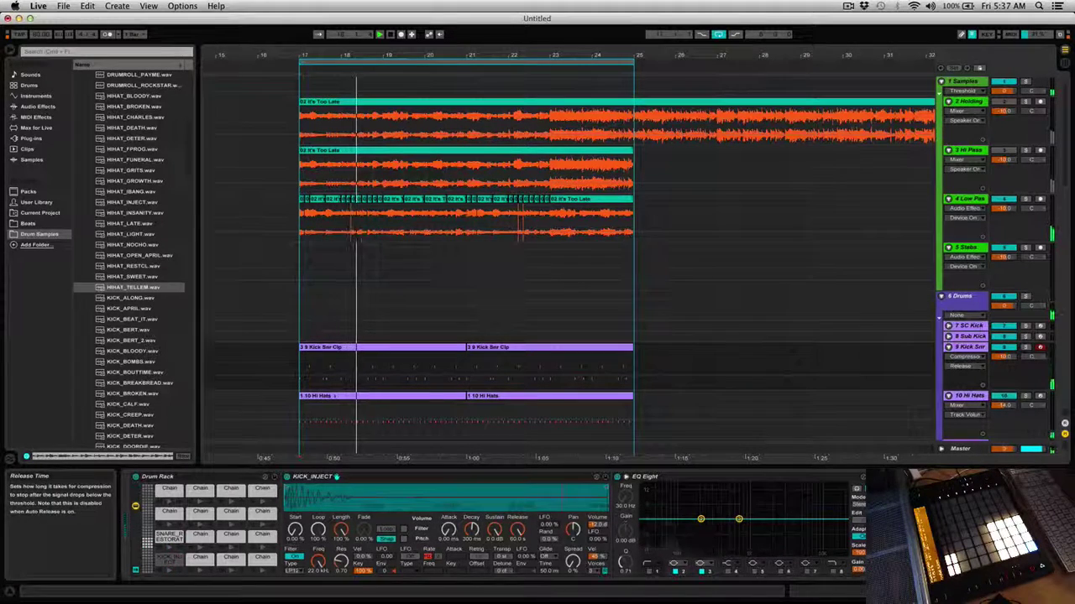
left_click(934, 529)
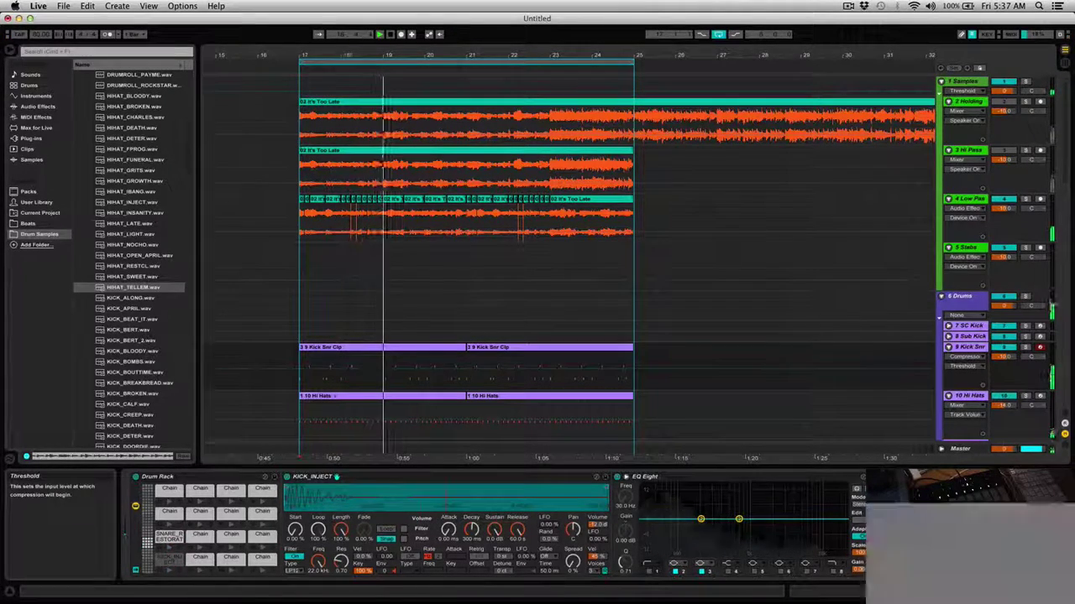
Step: Adjust the Drive of the Saturator in the KICK_INJECT chain
scroll(540, 531, "right", 8)
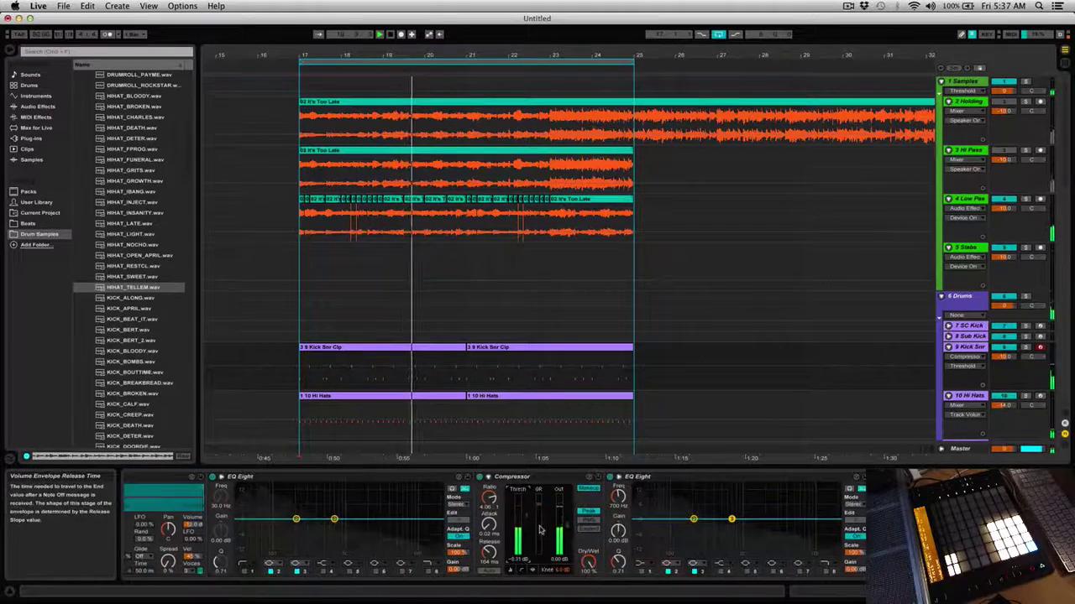
left_click(889, 500)
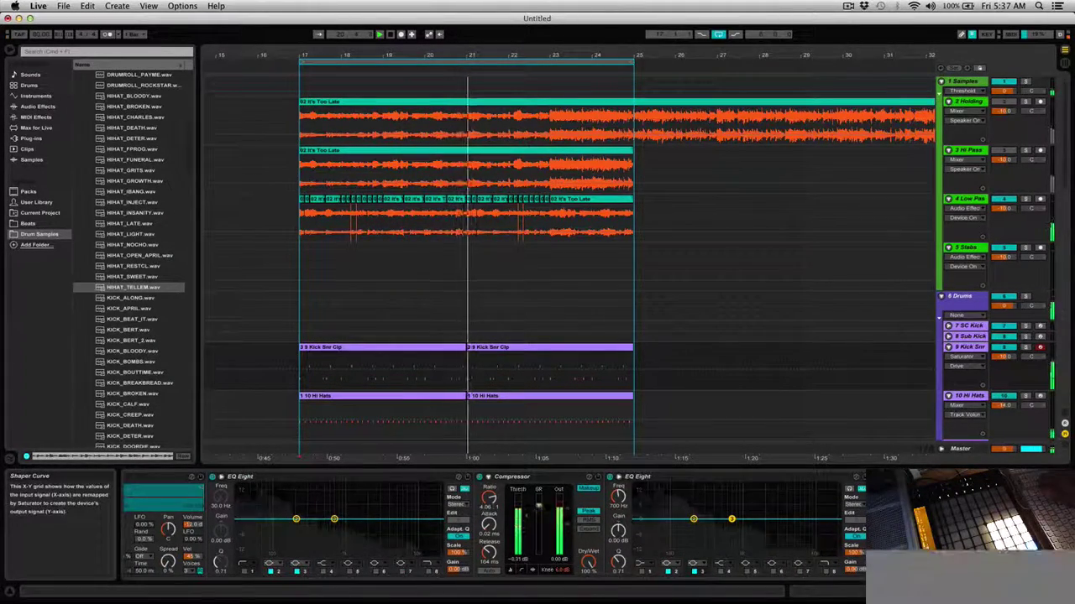
left_click(931, 547)
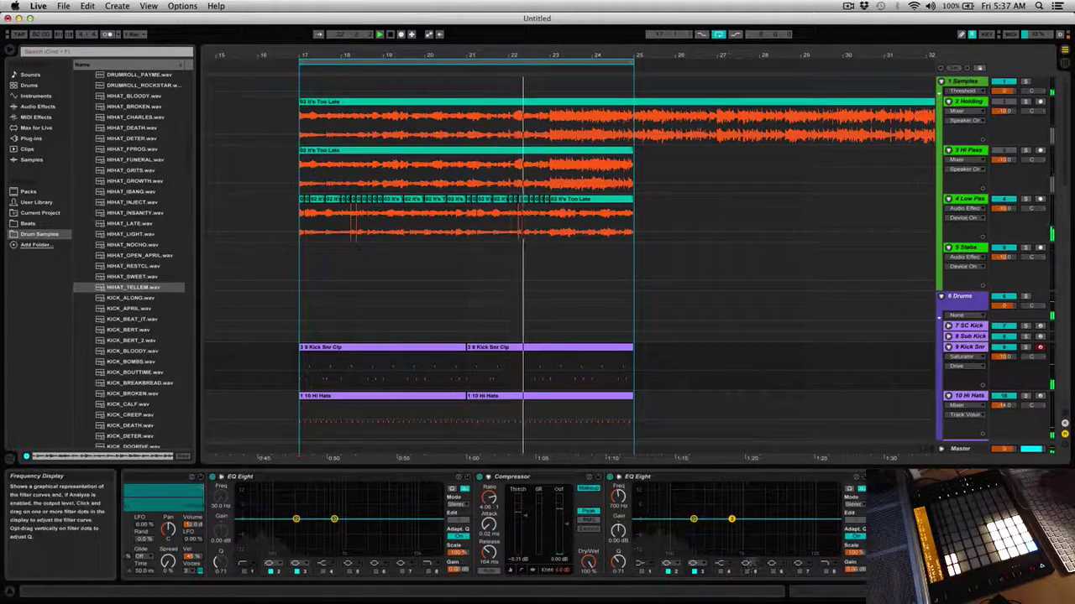
Step: Enable high-cut filter 8 in the EQ Eight after KICK_INJECT's Compressor and set its frequency to 2.32 kHz
left_click(618, 497)
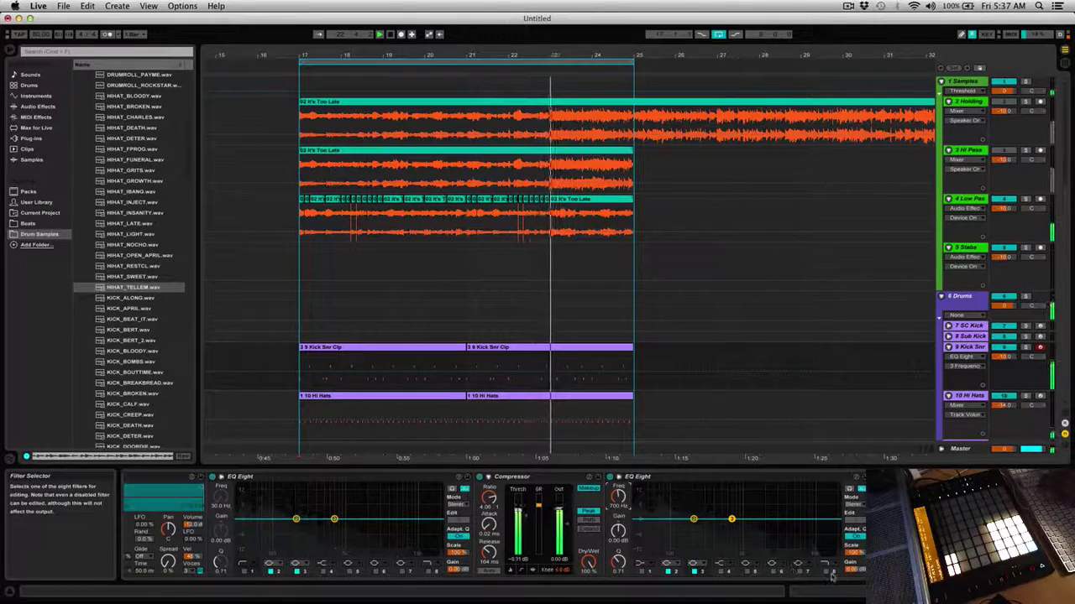
left_click(826, 571)
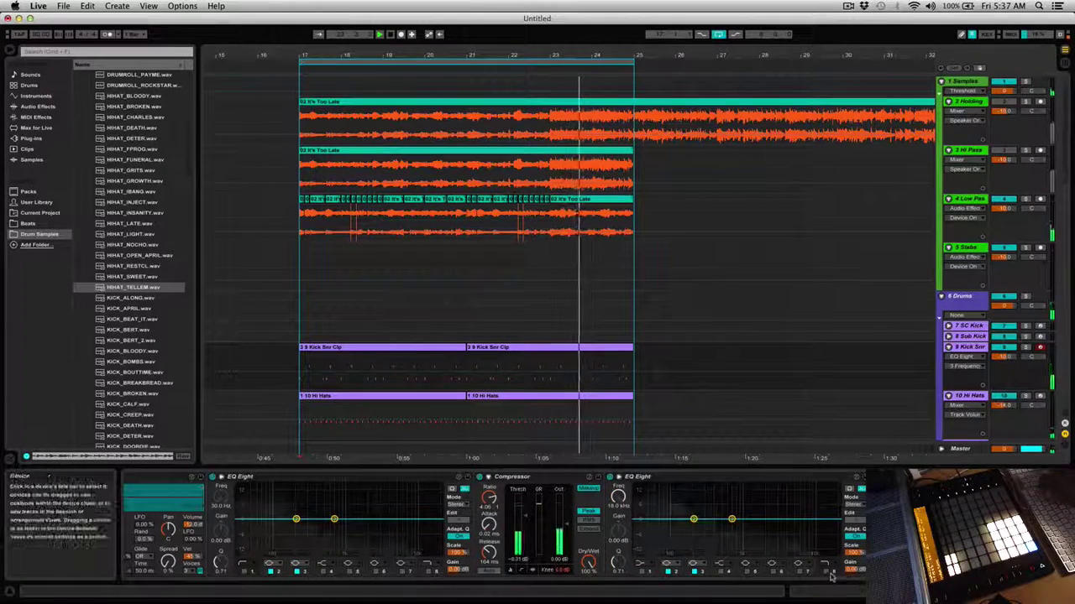
left_click_drag(830, 527, 778, 527)
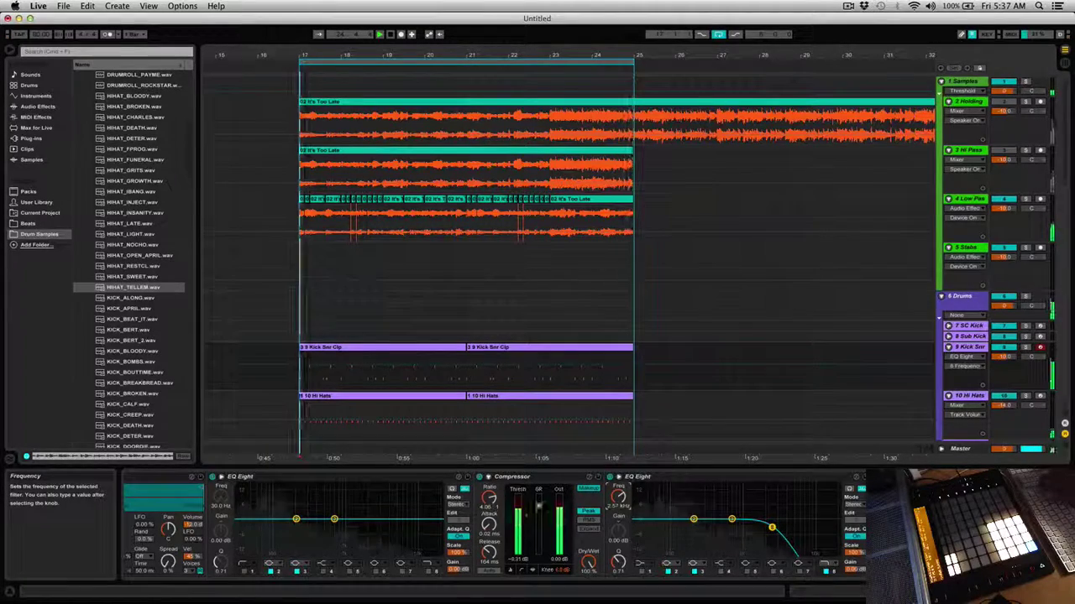
left_click_drag(618, 497, 618, 499)
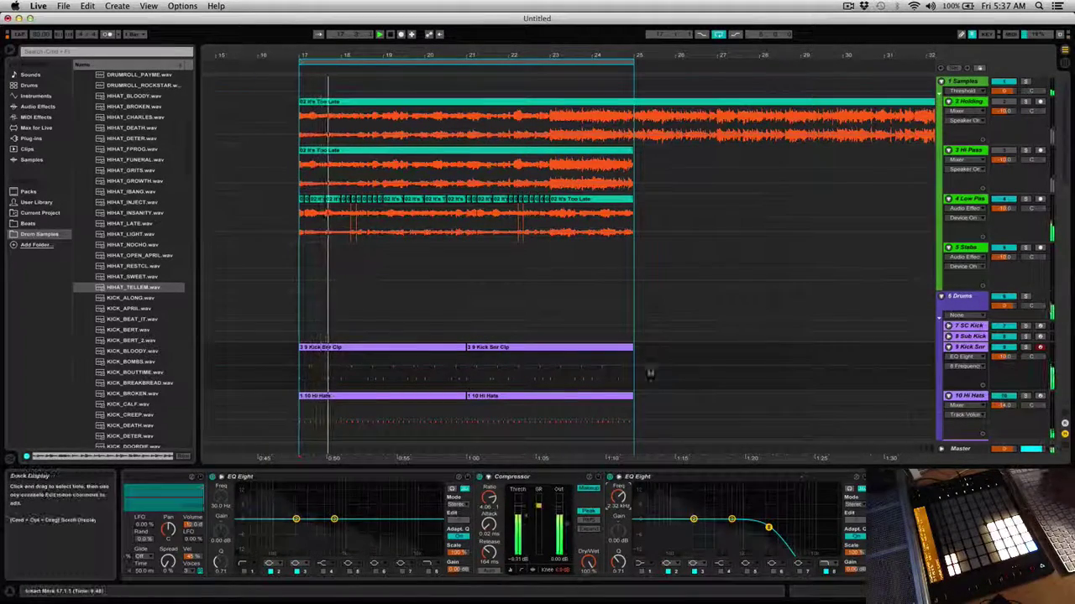
Step: Insert Redux between KICK_INJECT's Compressor and the following EQ Eight, set its bit reduction to 10 and adjust the downsampling
left_click(46, 139)
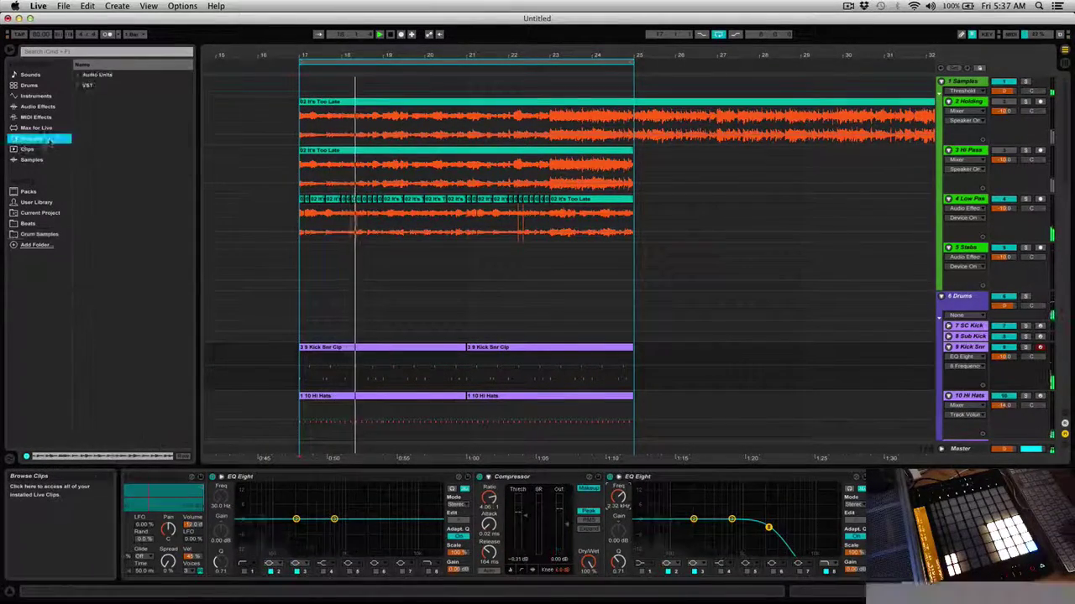
left_click(38, 107)
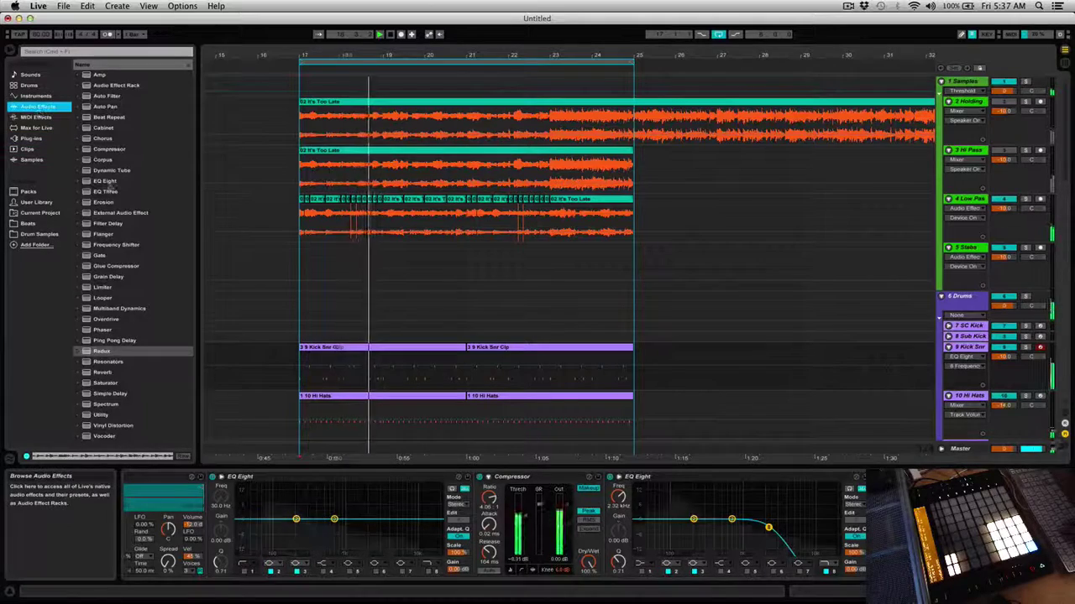
left_click(114, 363)
left_click(108, 373)
left_click(107, 383)
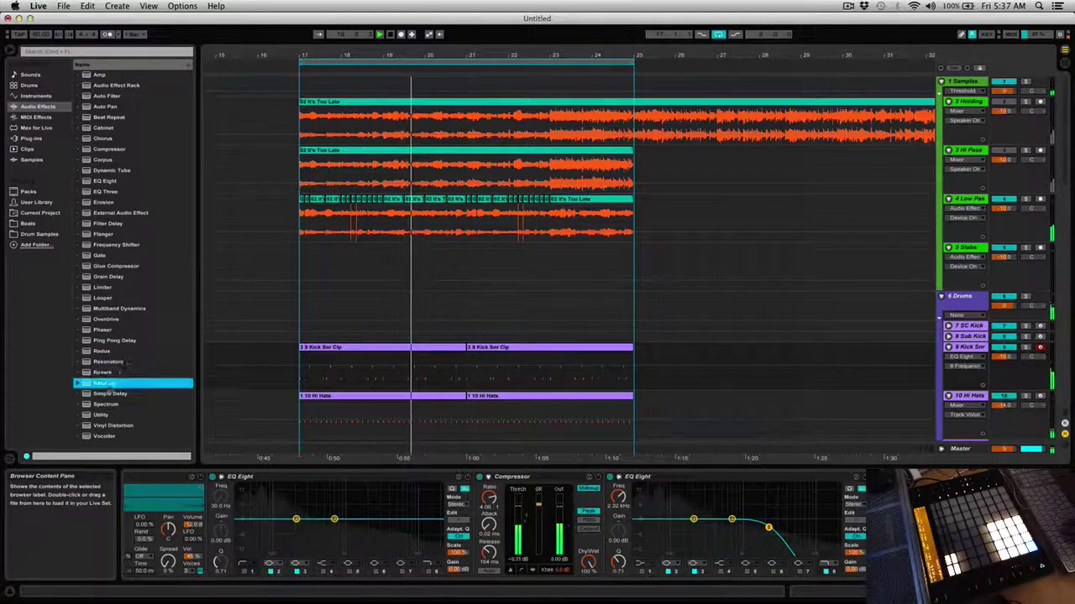
left_click(107, 319)
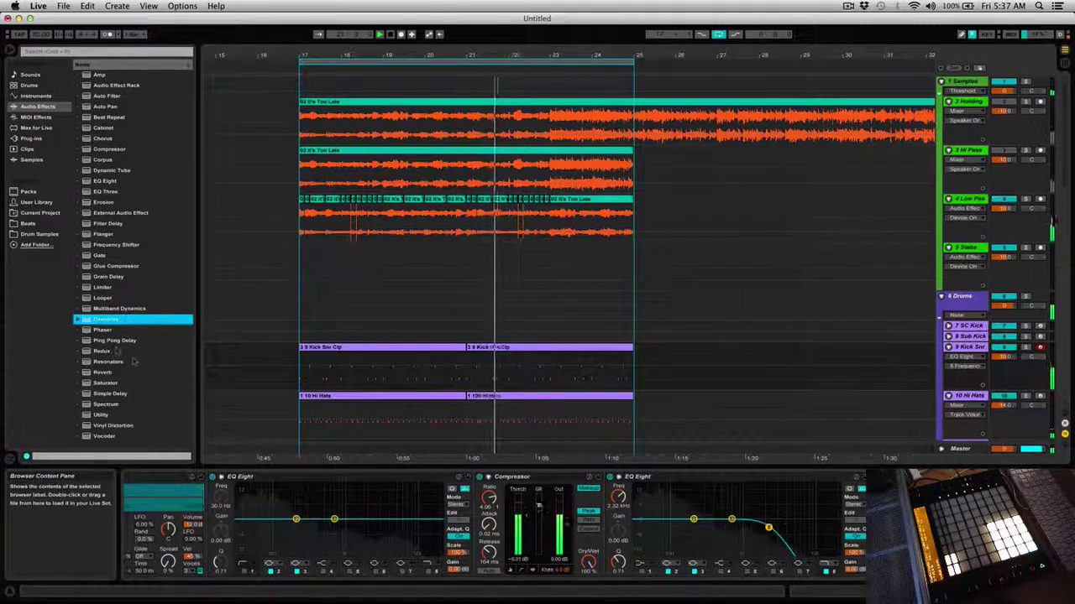
left_click(114, 351)
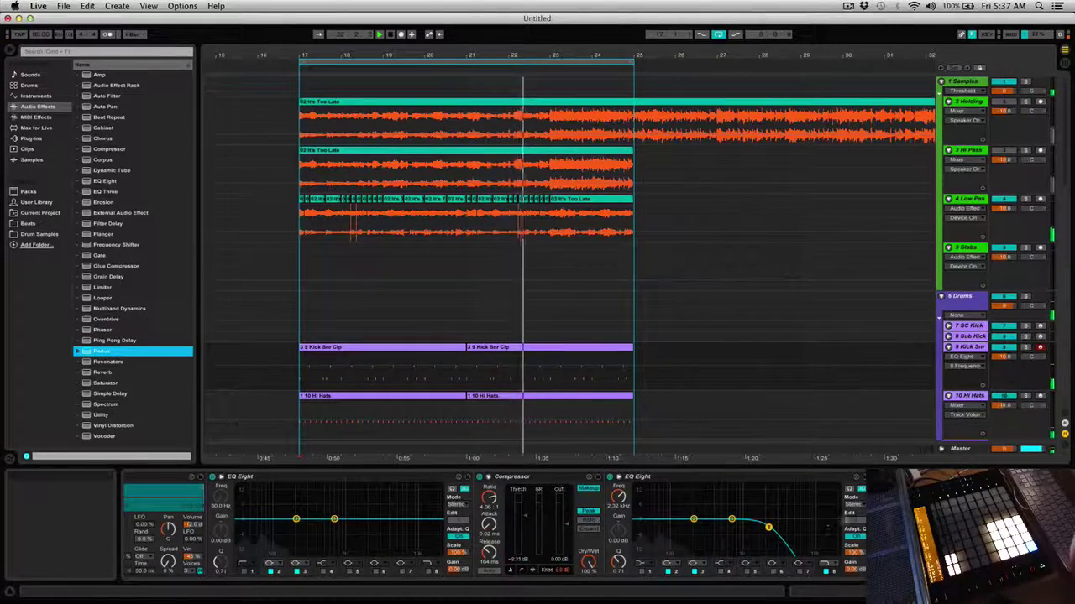
scroll(571, 266, "down", 1)
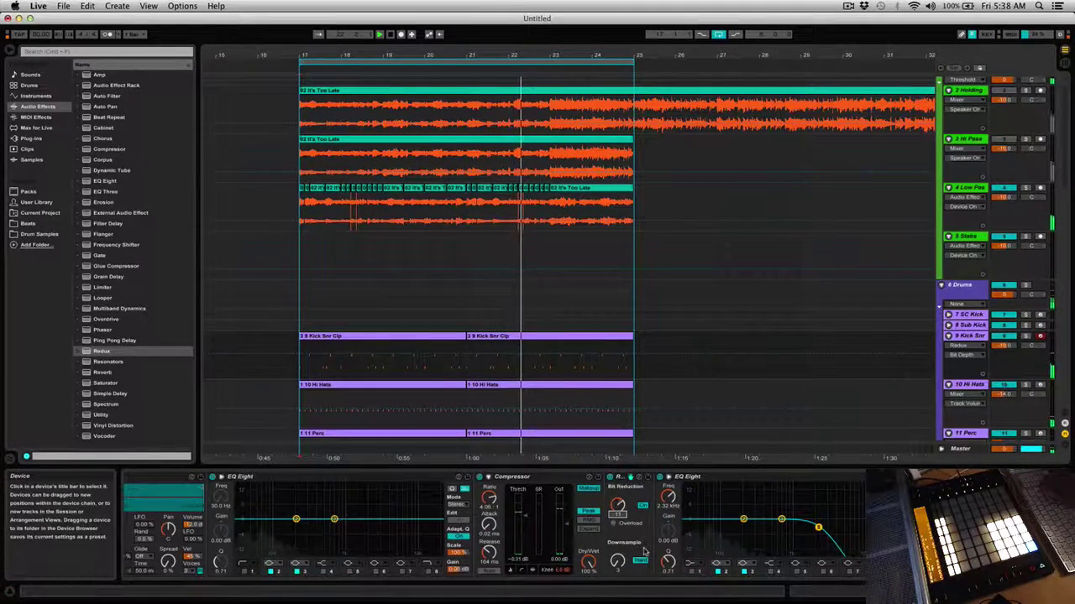
left_click(622, 564)
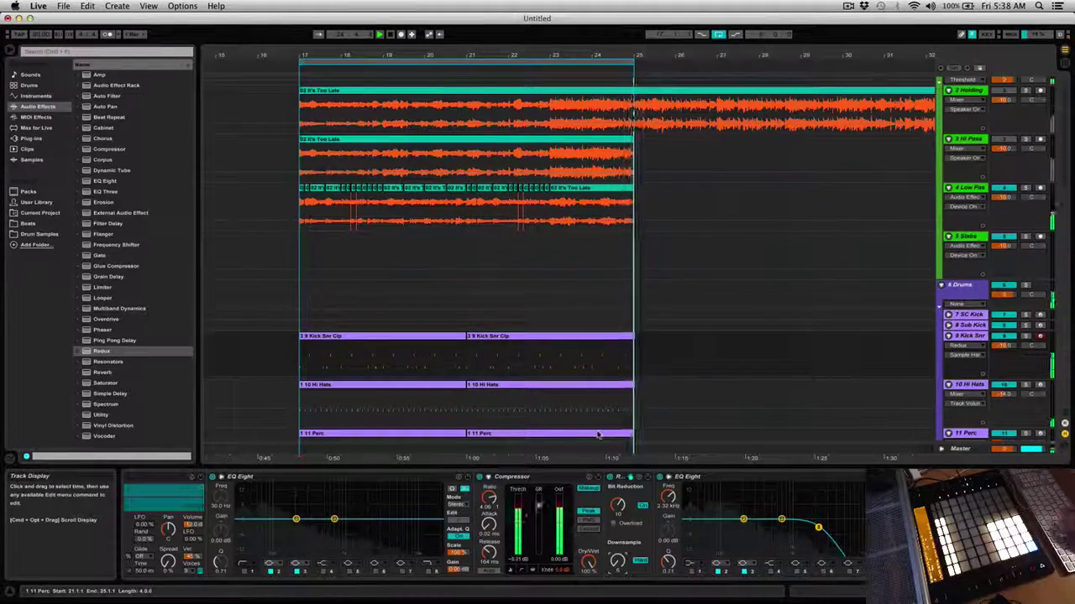
Step: Duplicate bars 17 to 25 of the tracks from 4 Low Pass through 11 Perc so the copy starts at bar 25
left_click(298, 256)
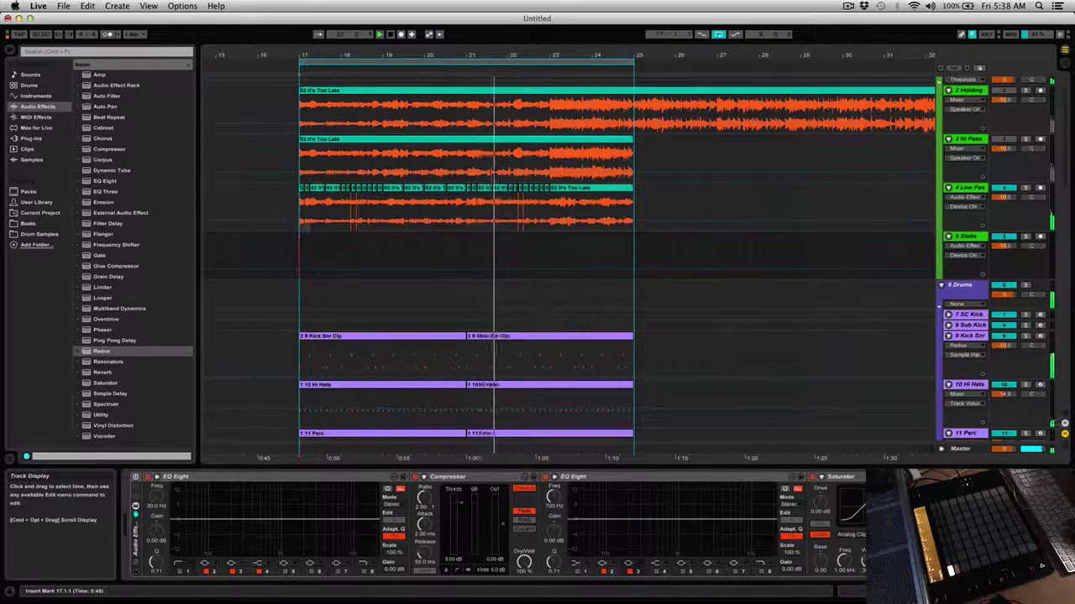
scroll(435, 319, "down", 5)
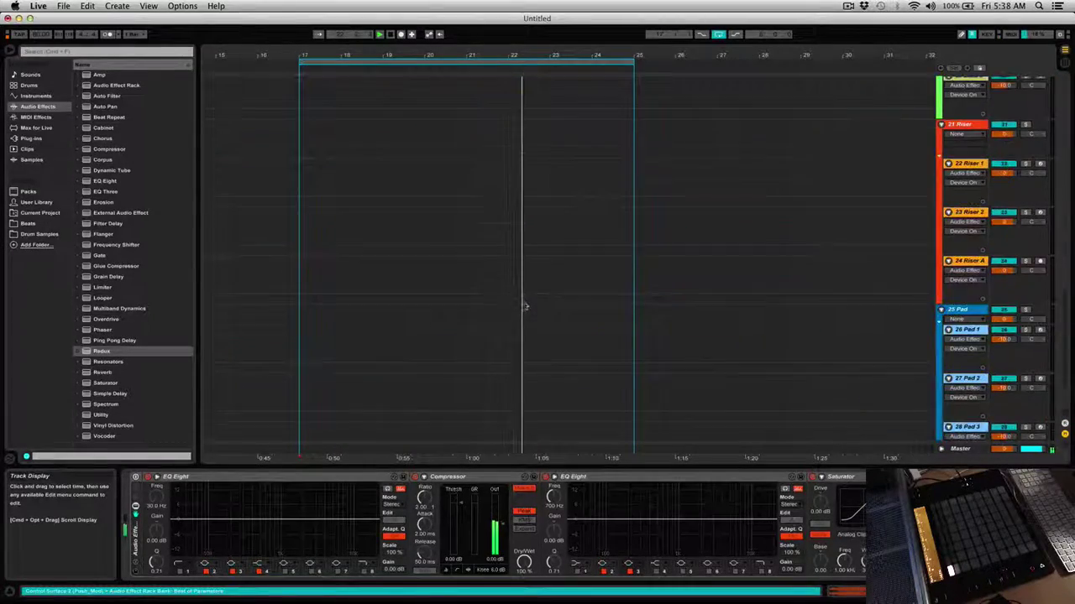
scroll(523, 304, "up", 5)
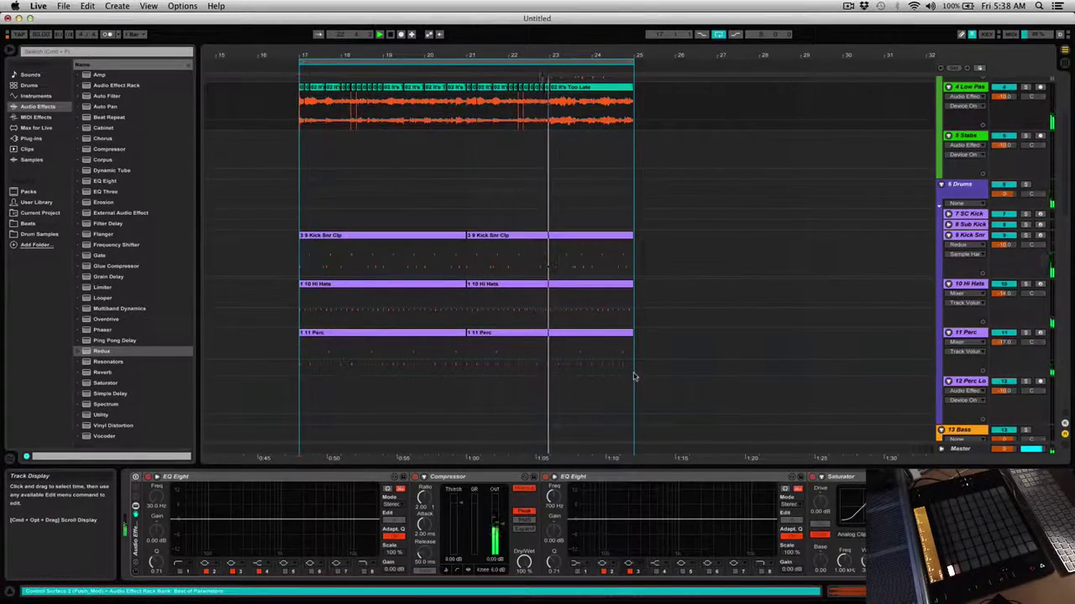
key("super+a")
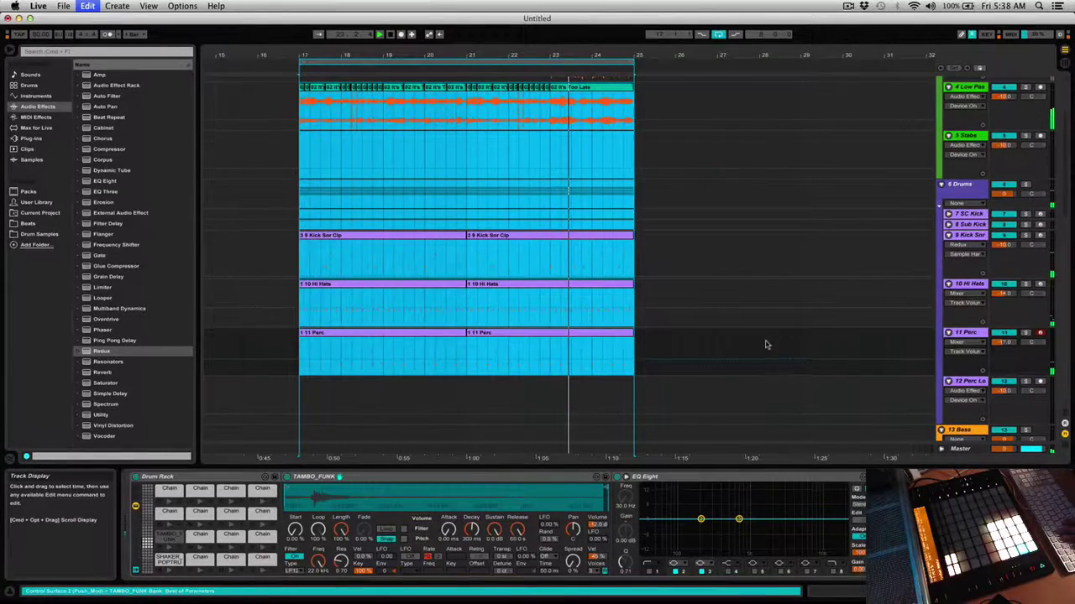
key("super+d")
scroll(588, 252, "up", 3)
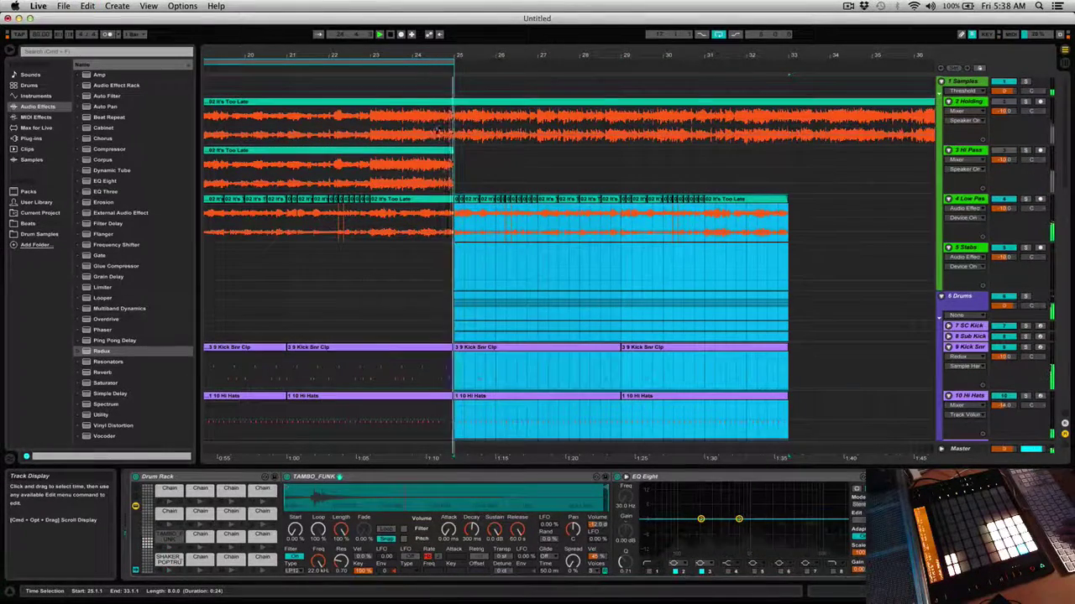
Step: Extend the arrangement loop to cover bars 17 to 33
left_click_drag(454, 61, 788, 60)
left_click(672, 61)
scroll(408, 353, "left", 3)
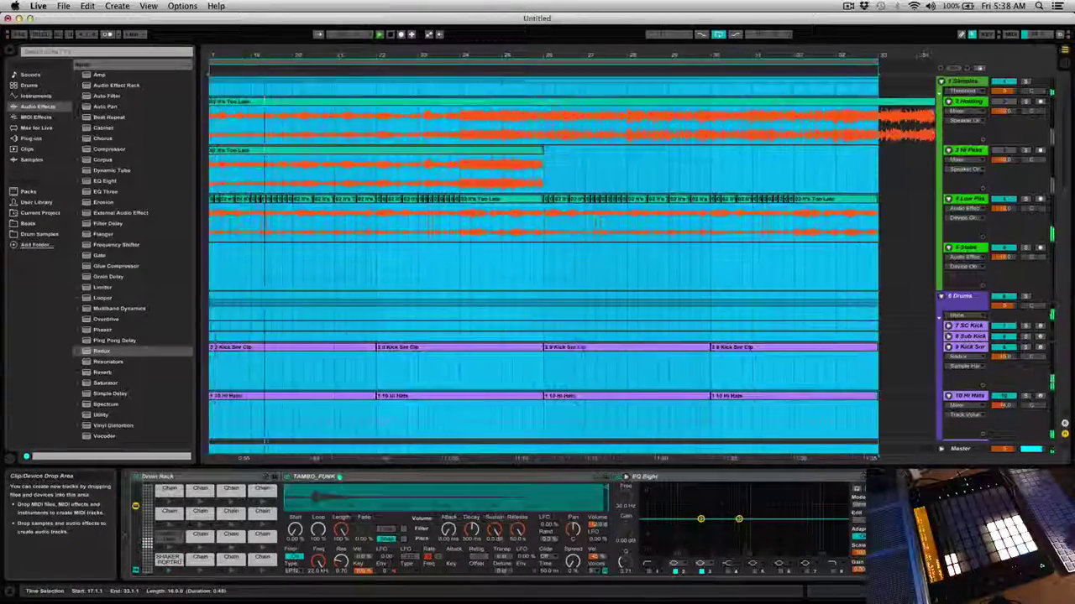
left_click_drag(392, 59, 392, 50)
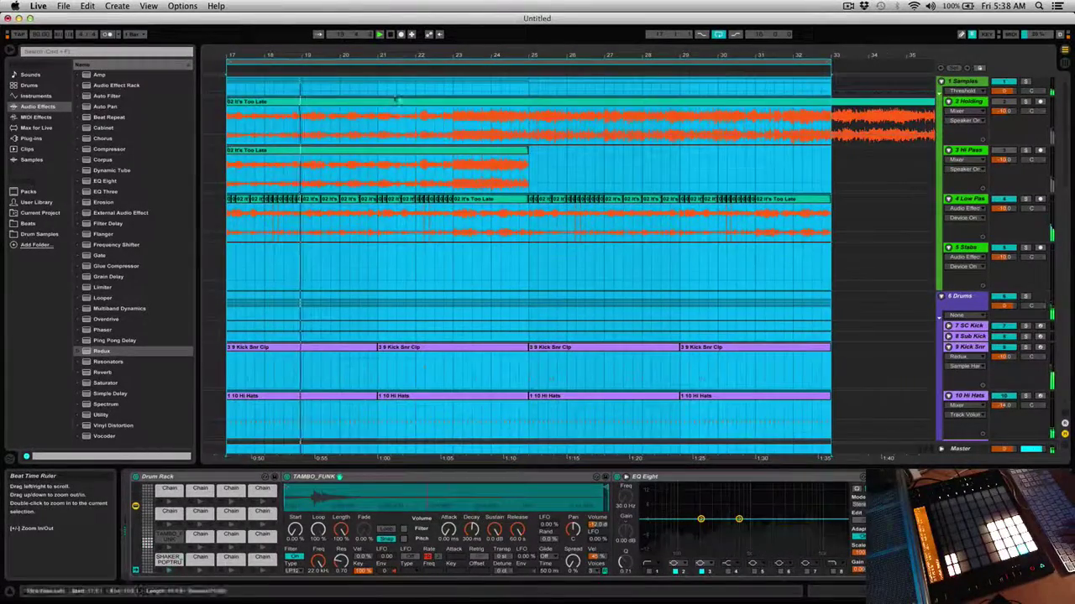
Step: Audition the beat with the Samples group muted and unmuted, and check the 5 Stabs track in solo
left_click(1012, 81)
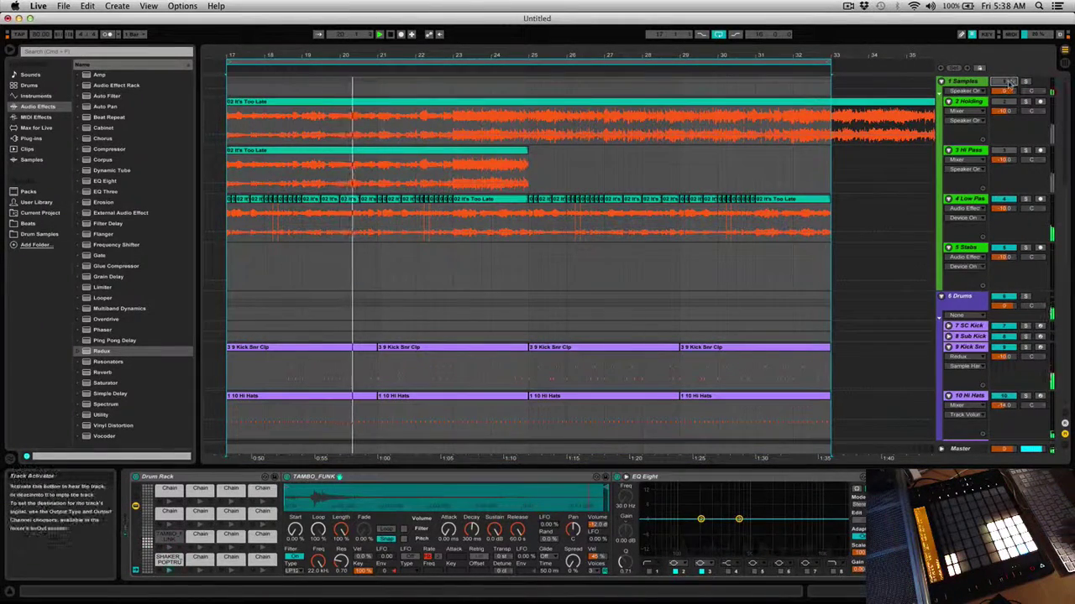
left_click(1009, 82)
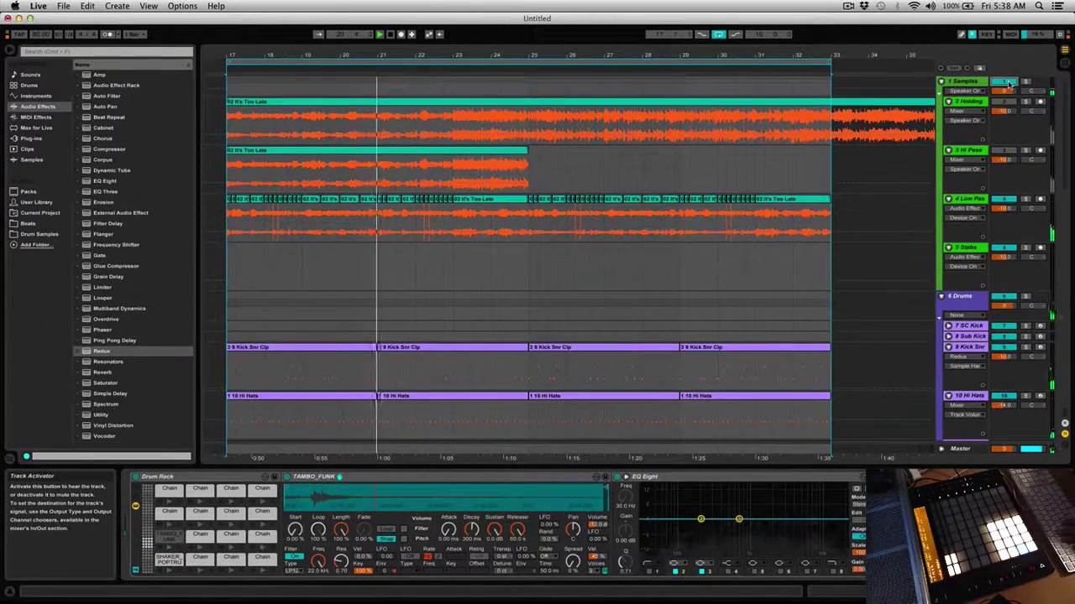
left_click(1005, 248)
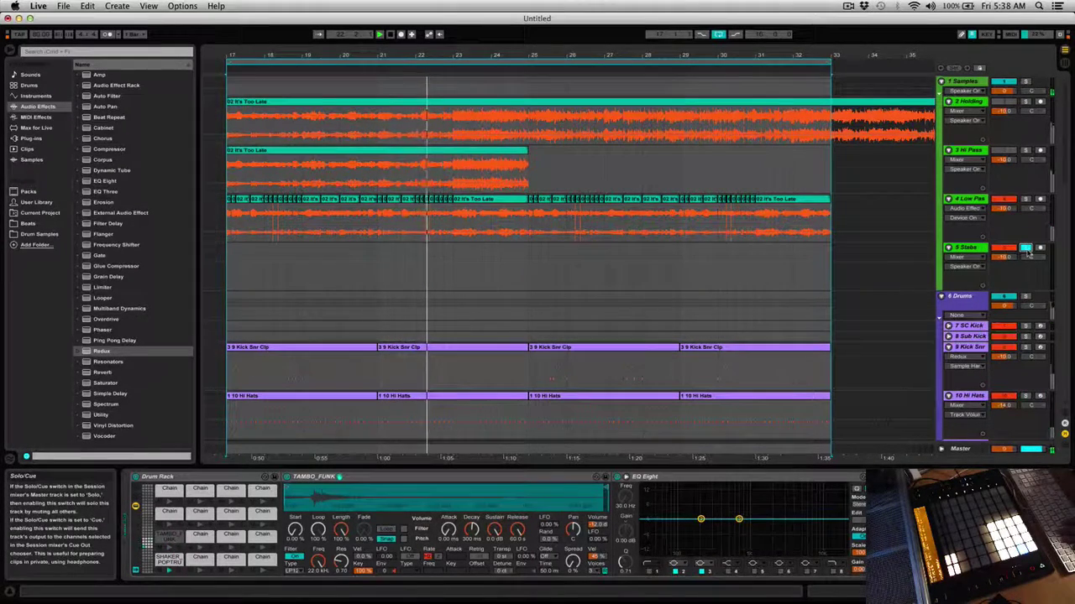
left_click(1008, 83)
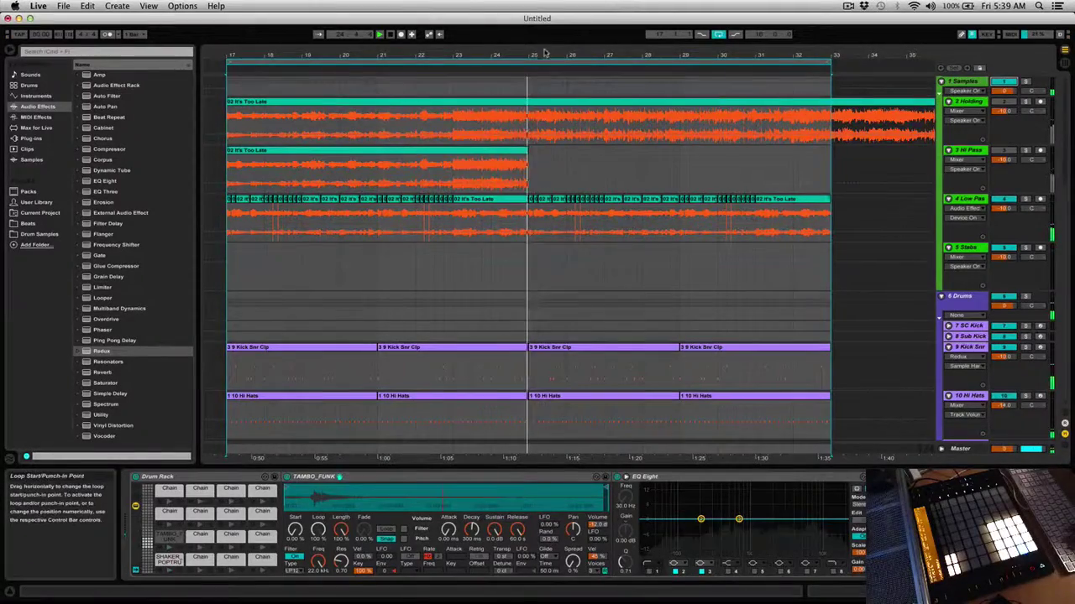
Step: Audition the extended loop and the final It's Too Late clip at bar 31 of the 4 Low Pass track
left_click_drag(542, 56, 542, 40)
scroll(615, 236, "down", 5)
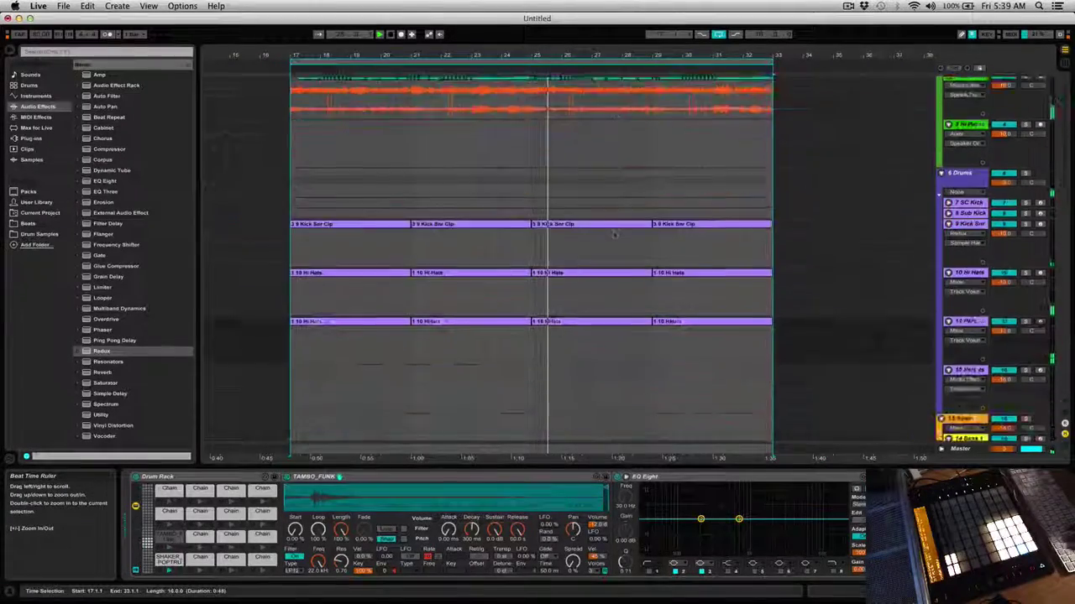
scroll(614, 235, "up", 5)
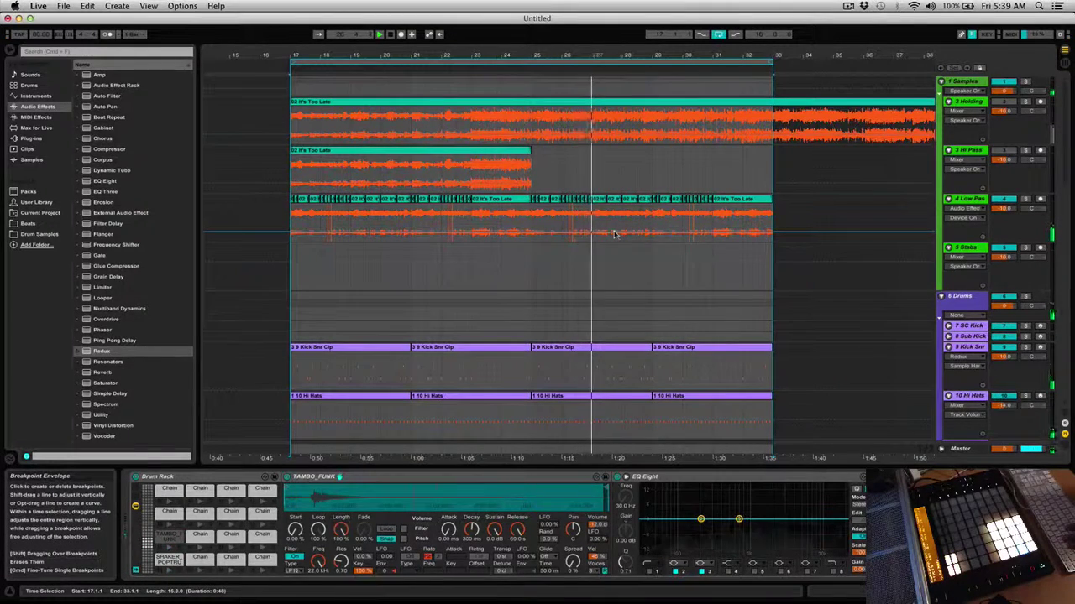
right_click(716, 224)
key("space")
key("space")
left_click(716, 226)
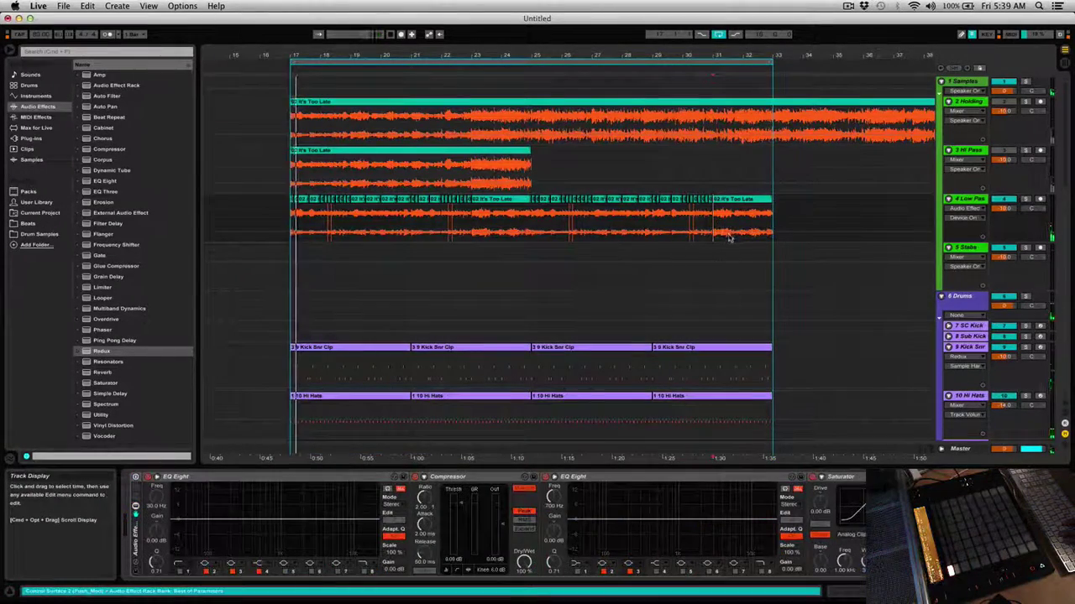
key("space")
key("space")
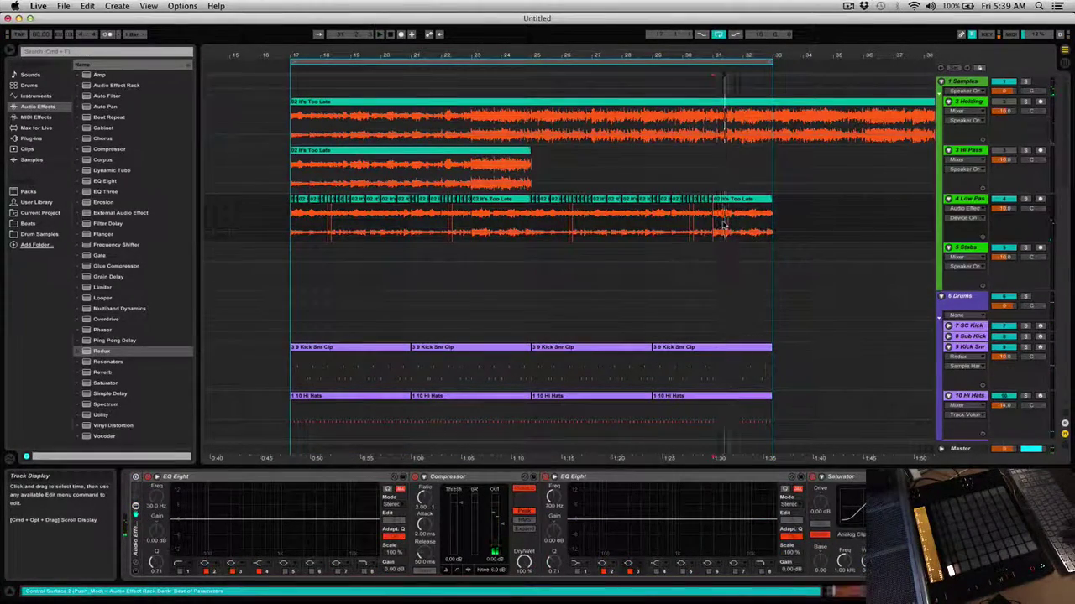
Step: Open the It's Too Late clip at bar 31 of 4 Low Pass and add a warp marker just after 3.1.4
left_click(759, 200)
double_click(759, 200)
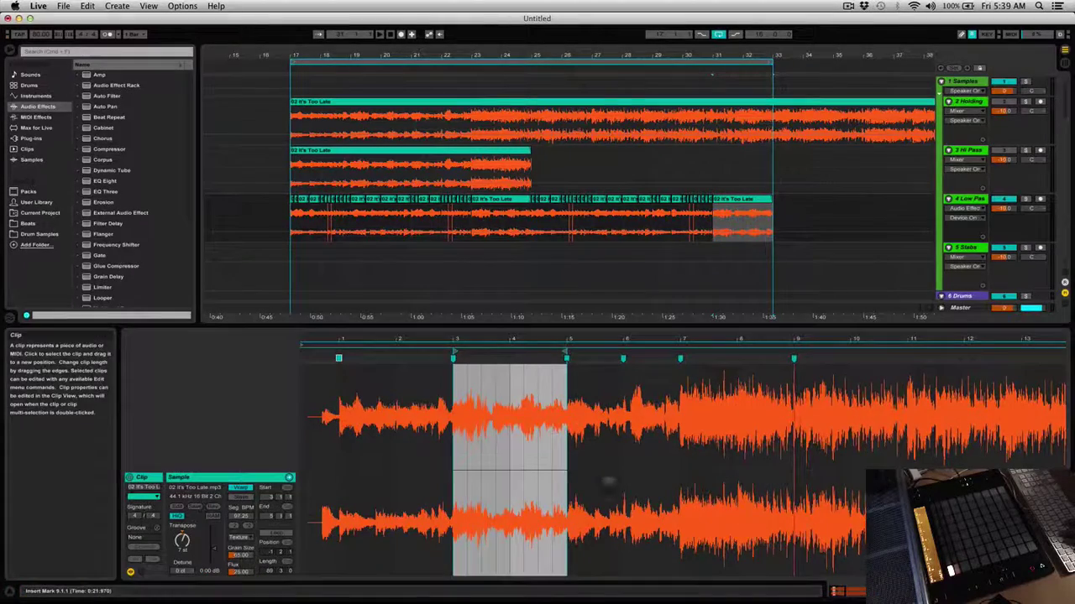
key("space")
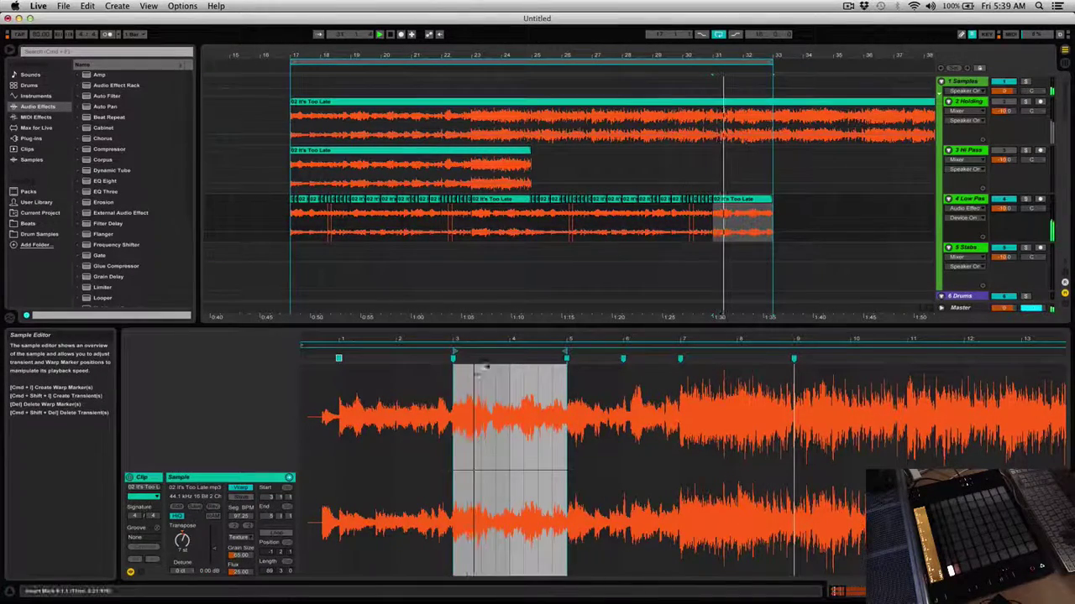
left_click_drag(487, 369, 528, 446)
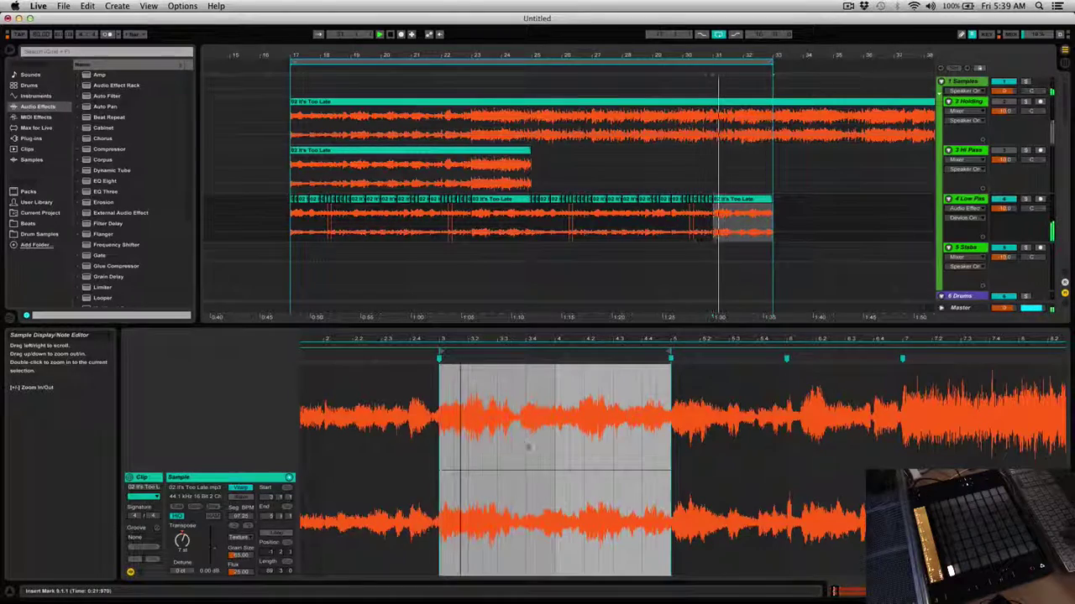
left_click(466, 361)
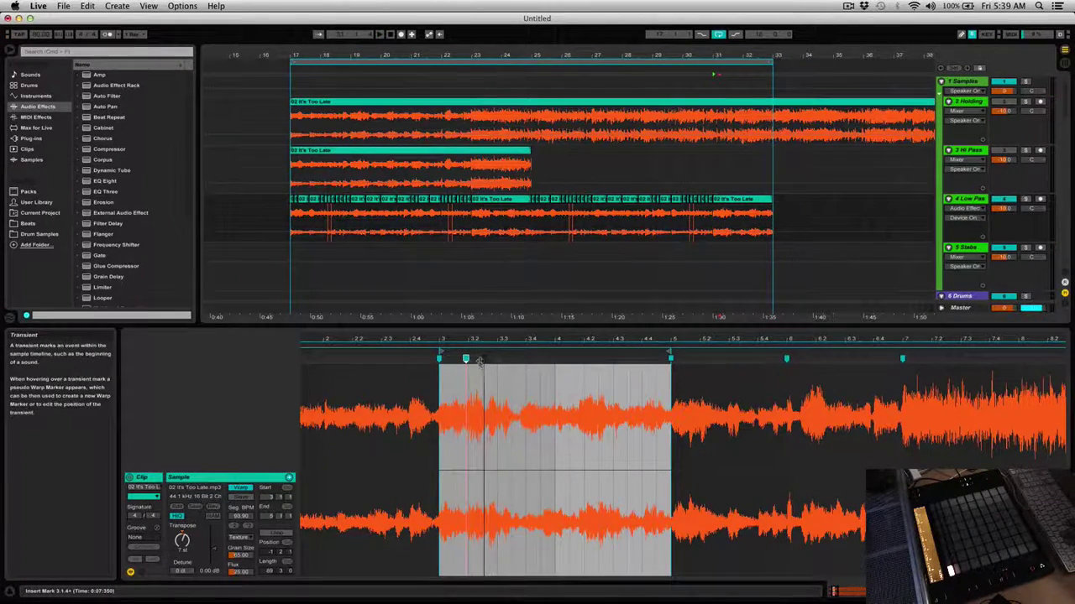
Step: Add two more warp markers to the clip, just after 3.2.2 and just after 3.2.3, auditioning the hits between placements
key("space")
key("space")
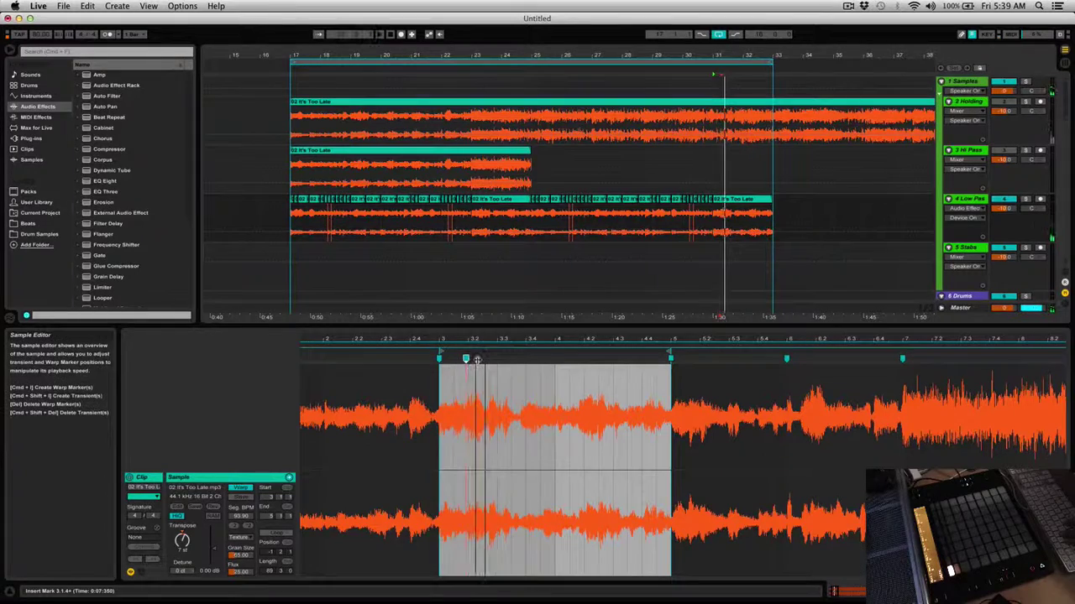
key("space")
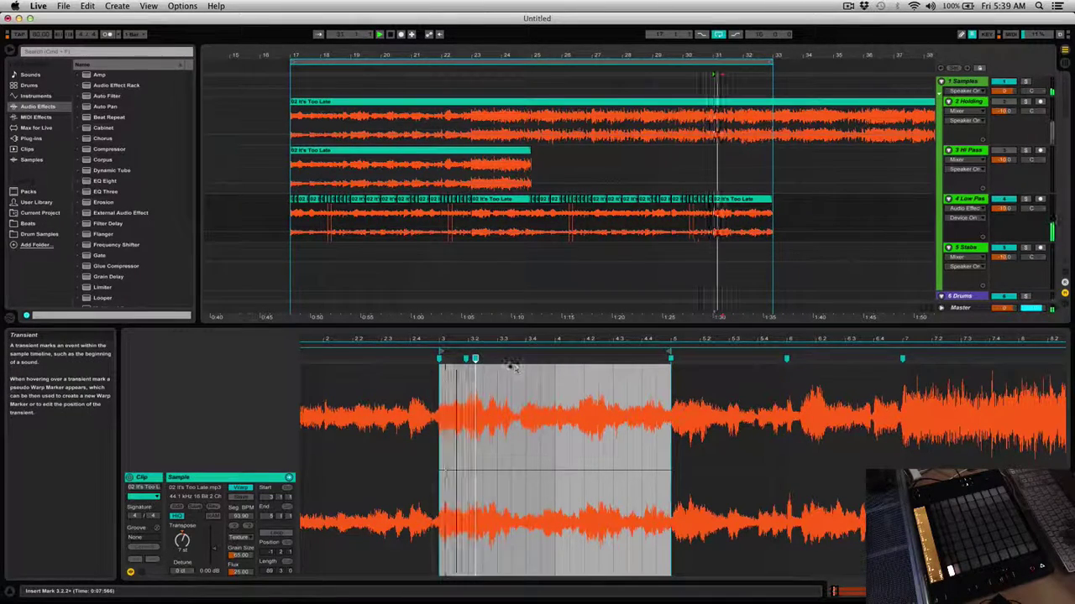
key("space")
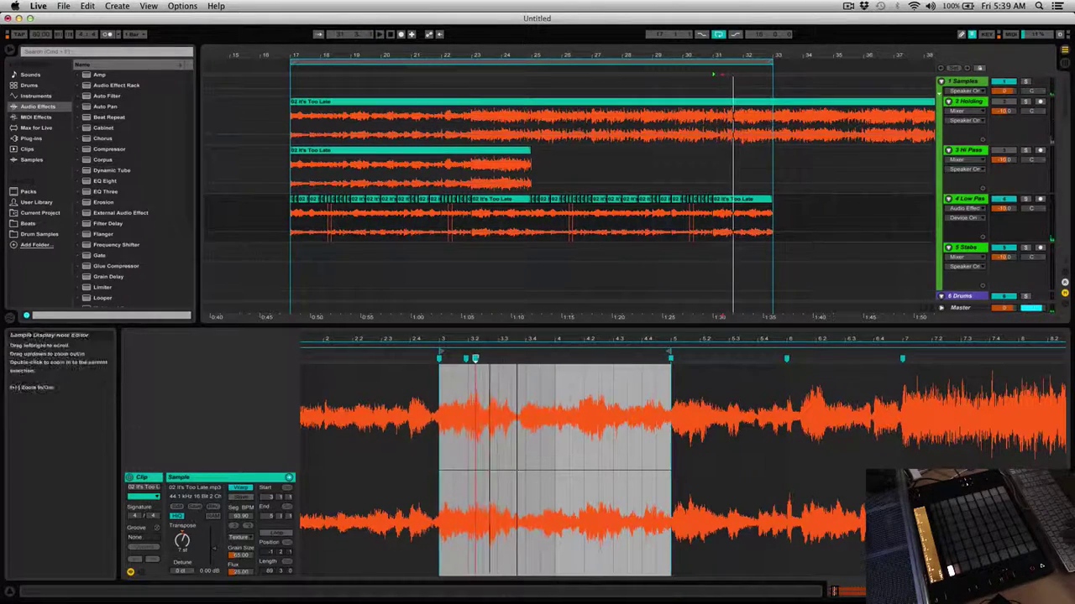
left_click_drag(490, 341, 490, 391)
key("space")
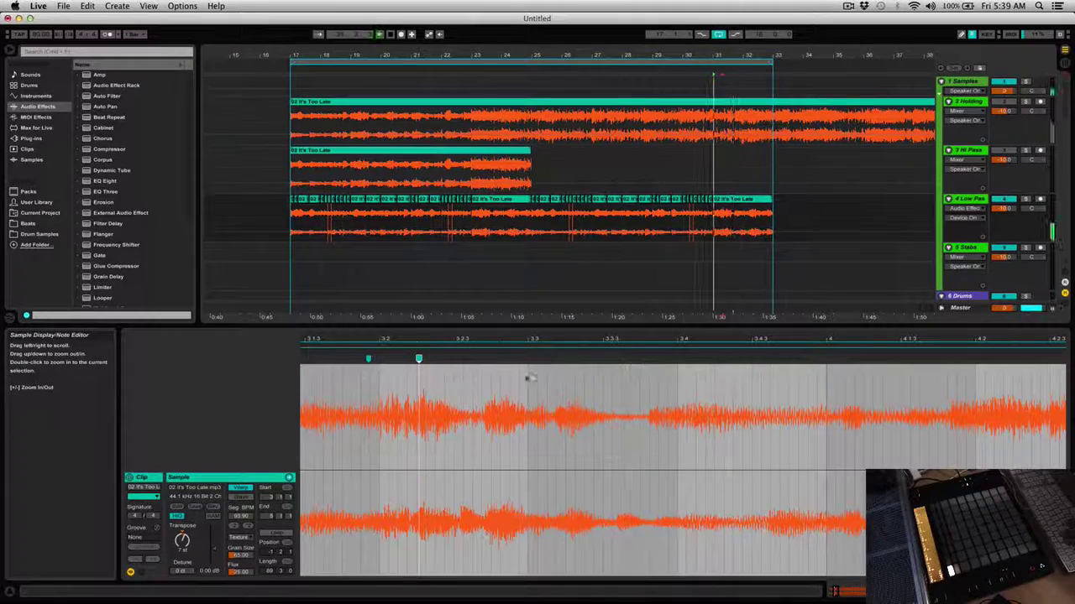
key("space")
double_click(486, 360)
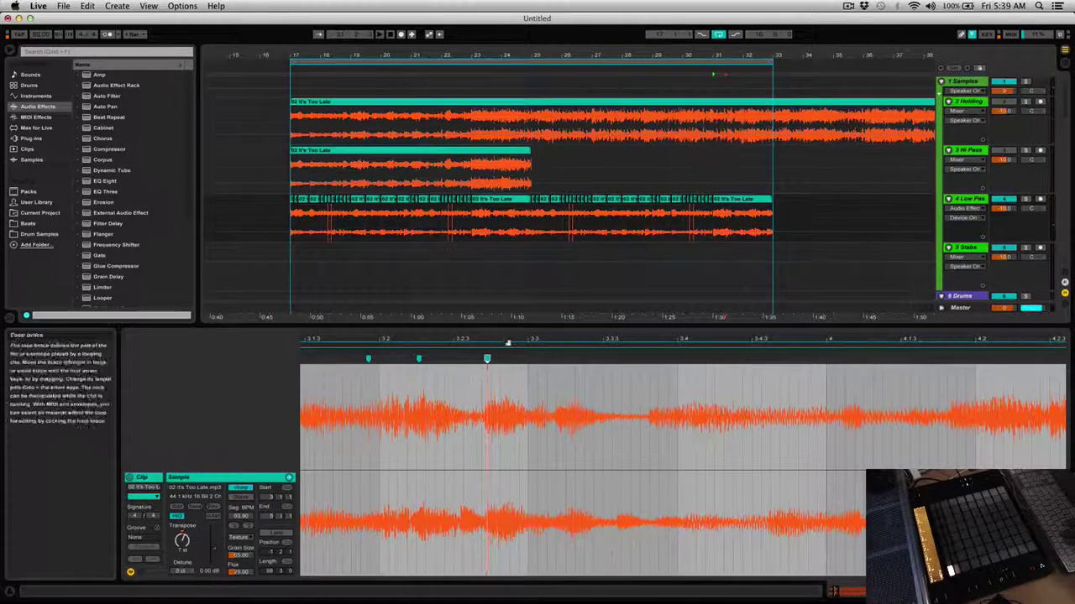
Step: Delete the clip's warp marker at bar 5, stretch the 3.2.3 marker out to about 4.3, and play the result
left_click_drag(510, 344, 509, 294)
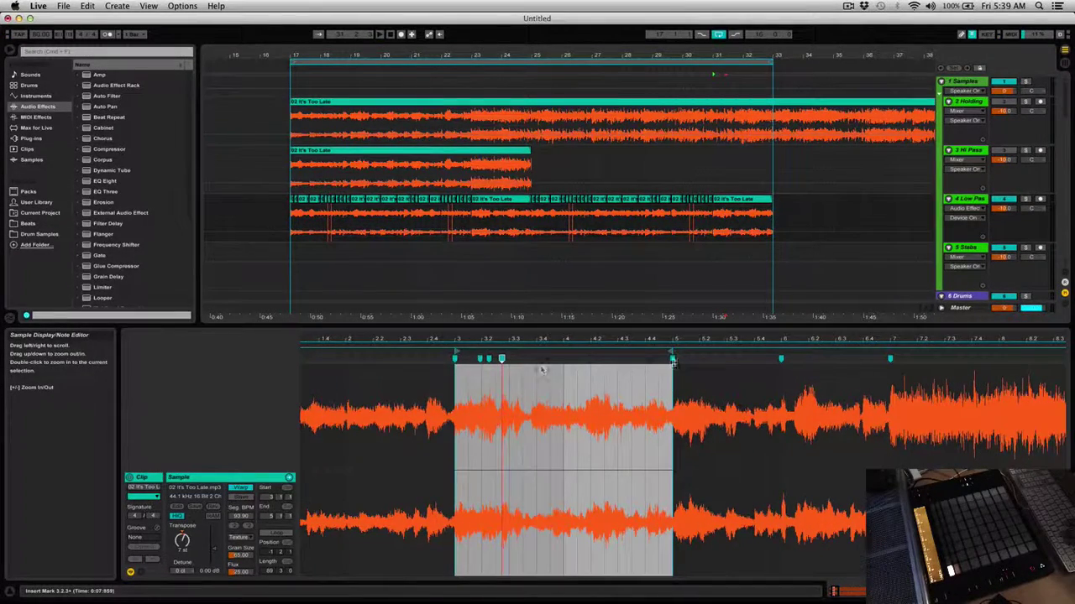
double_click(673, 359)
left_click_drag(501, 359, 622, 361)
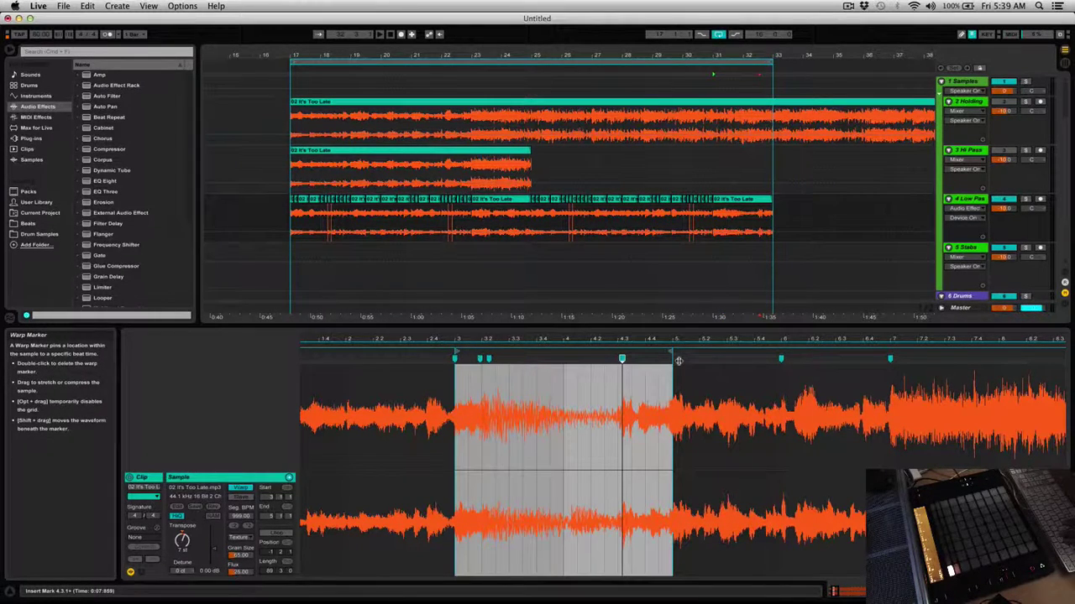
key("space")
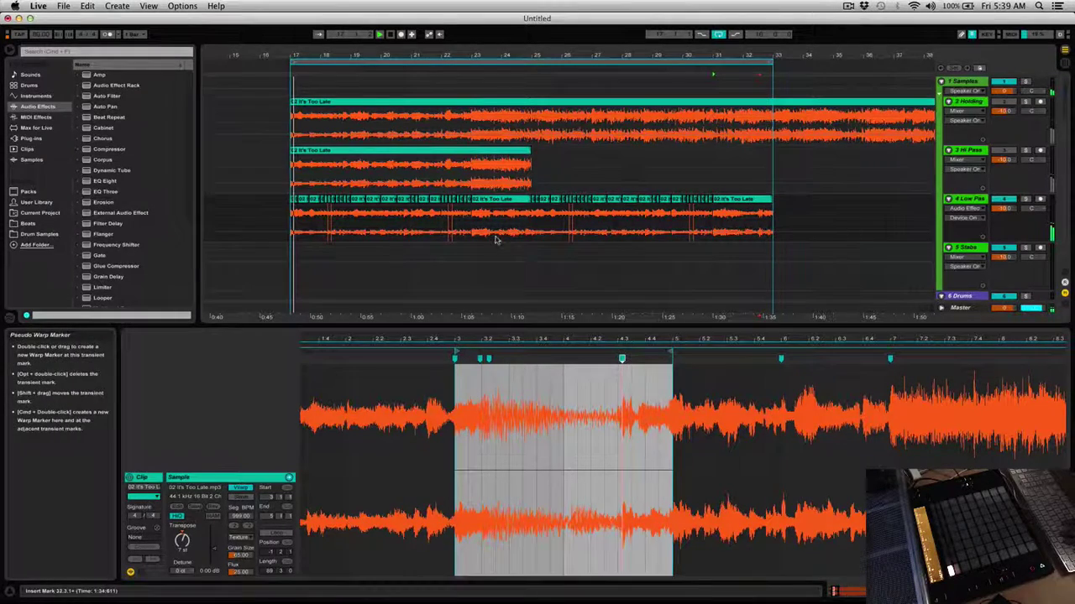
Step: Place the insert point at bar 17 on the 5 Stabs track and review the sample and drum tracks during playback
left_click_drag(420, 55, 351, 12)
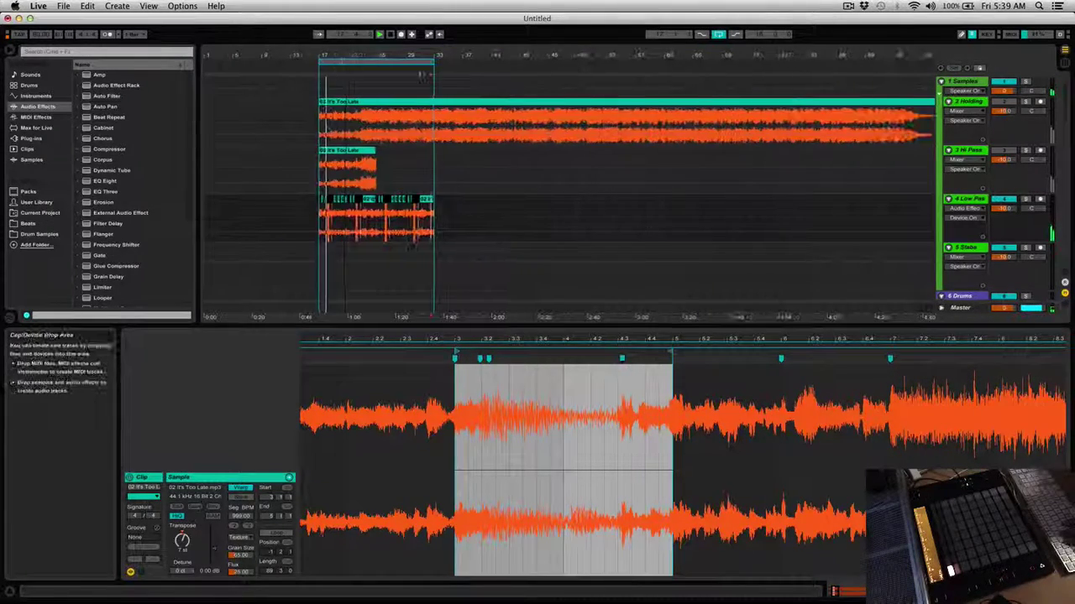
left_click(319, 248)
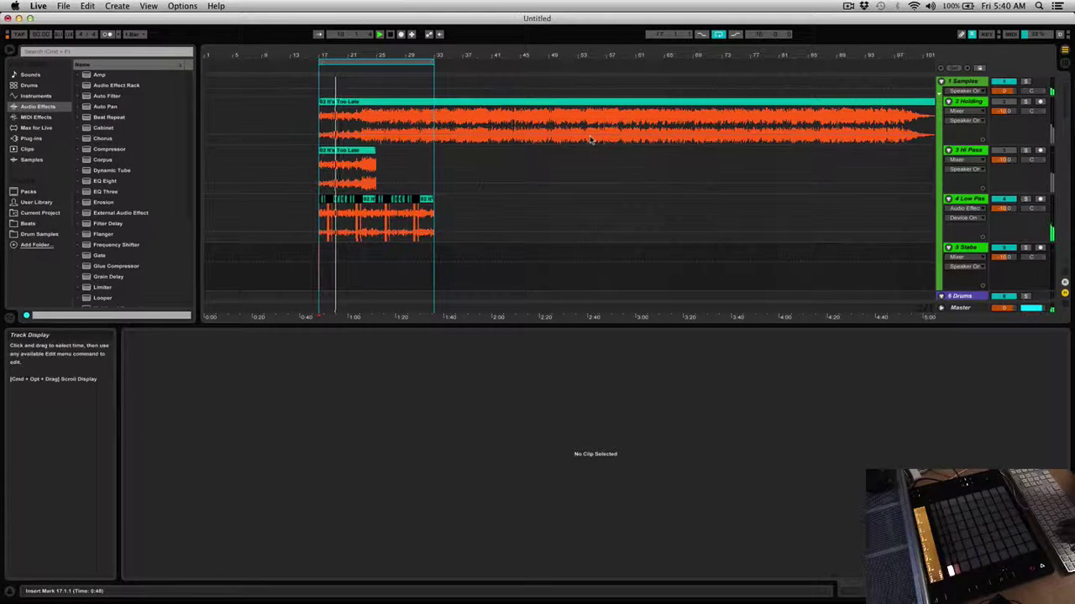
key("a")
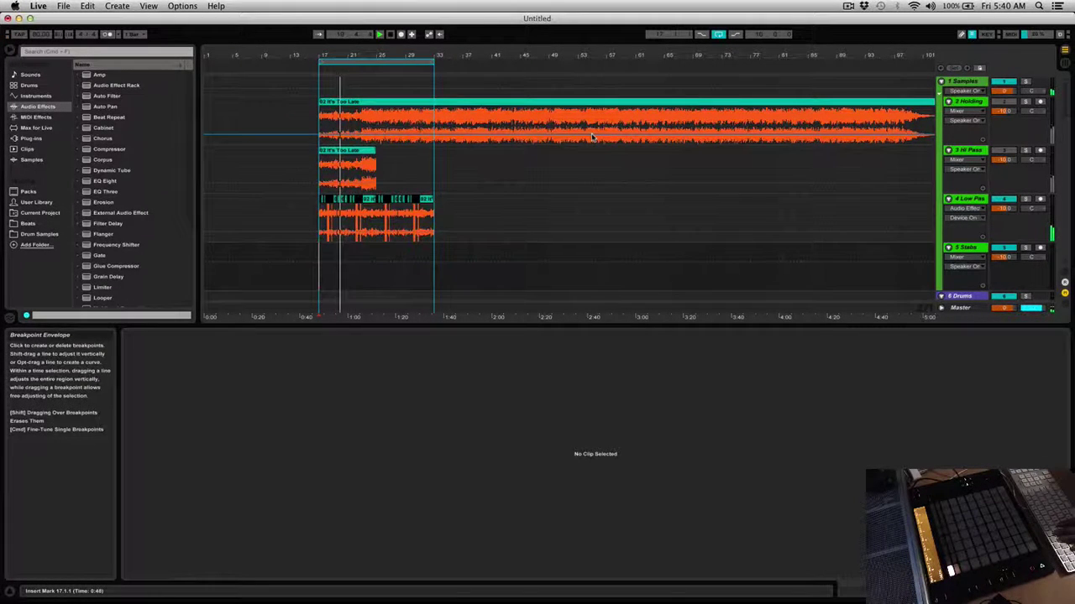
key("a")
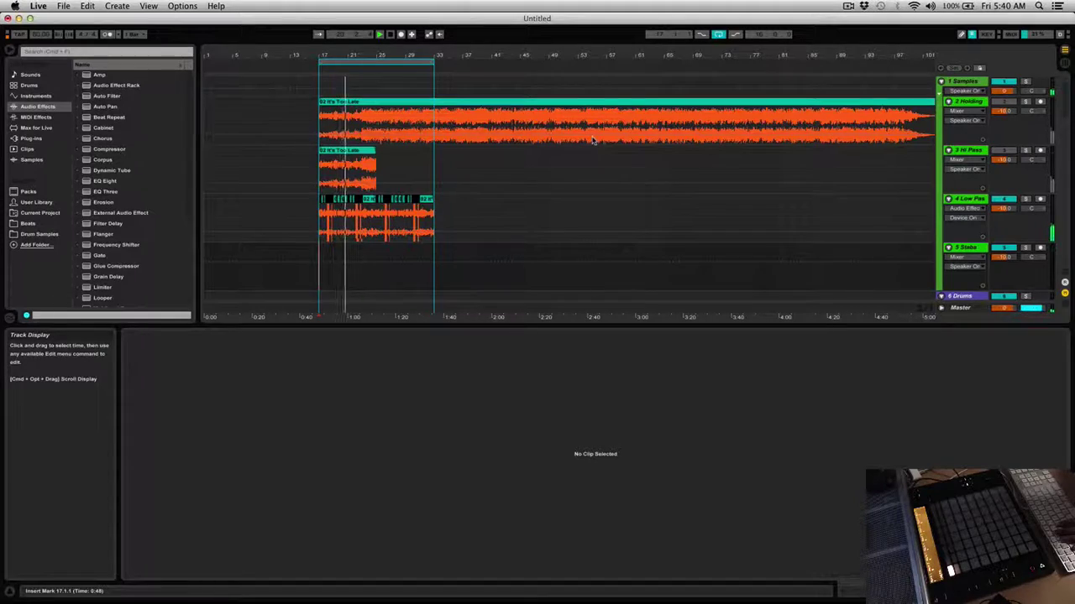
scroll(589, 198, "down", 3)
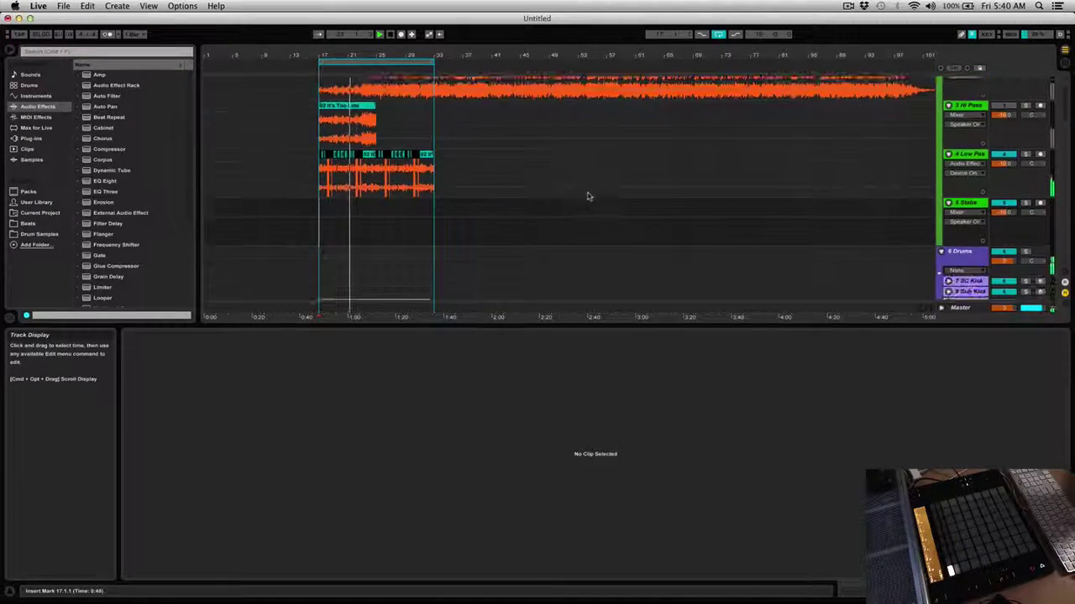
key("shift+Tab")
scroll(589, 196, "down", 5)
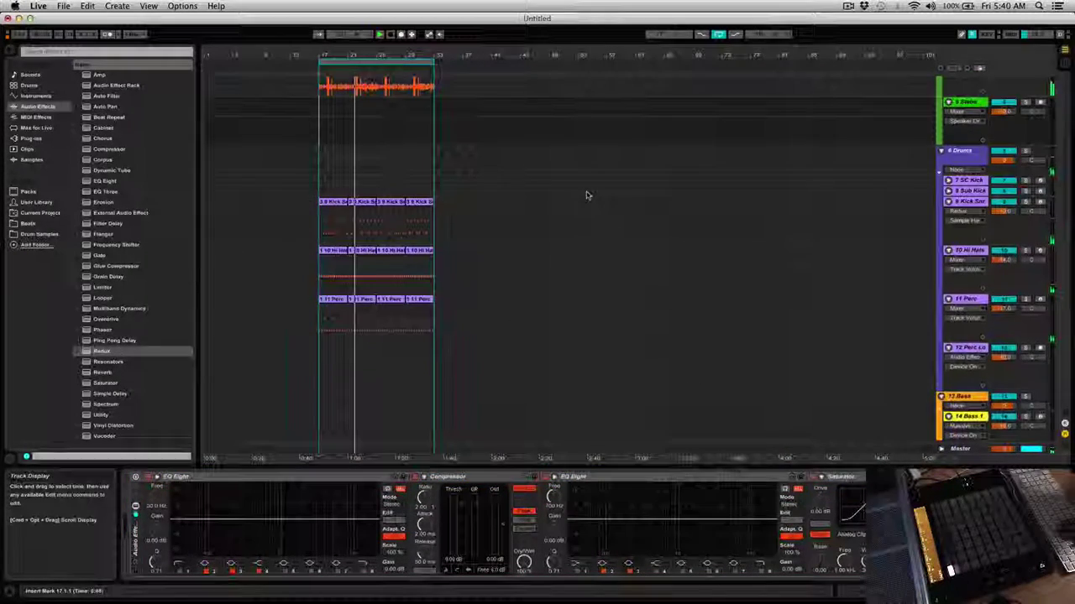
scroll(587, 196, "up", 2)
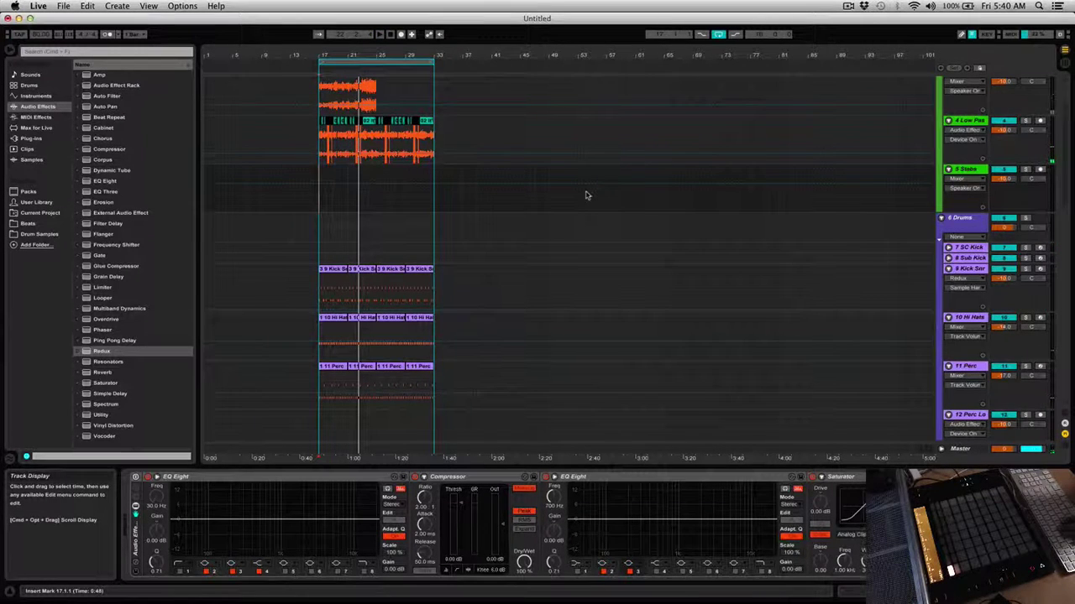